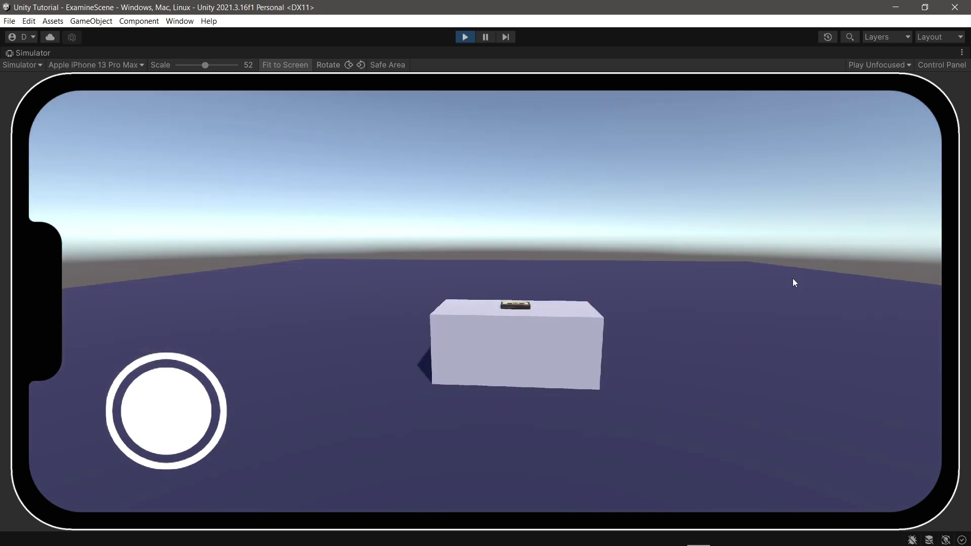
Walk the player up to the table in the running game and start examining the cassette.
drag(667, 275, 705, 265)
drag(172, 405, 160, 316)
drag(702, 265, 700, 277)
click(808, 410)
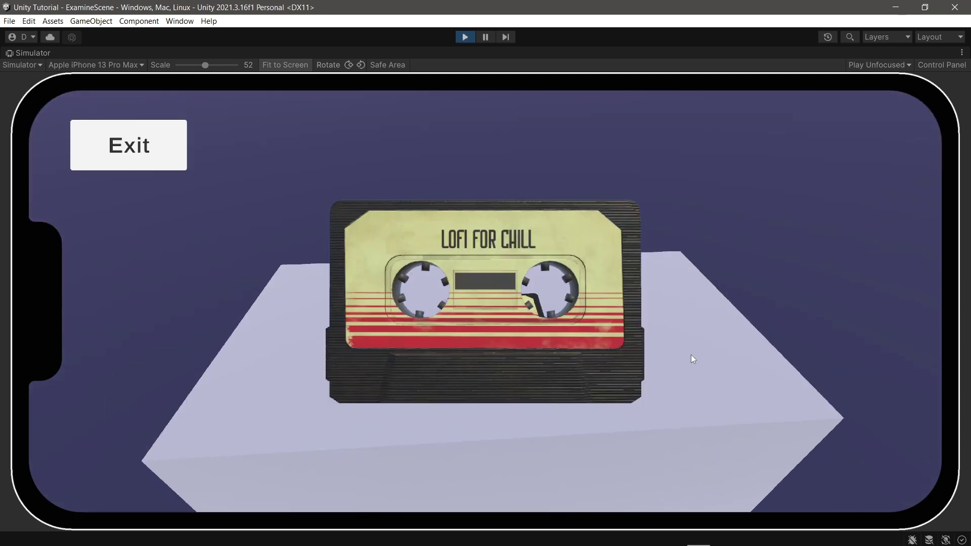
Rotate the examined cassette, exit the examine view, and stop the running game.
drag(663, 342, 445, 257)
click(131, 147)
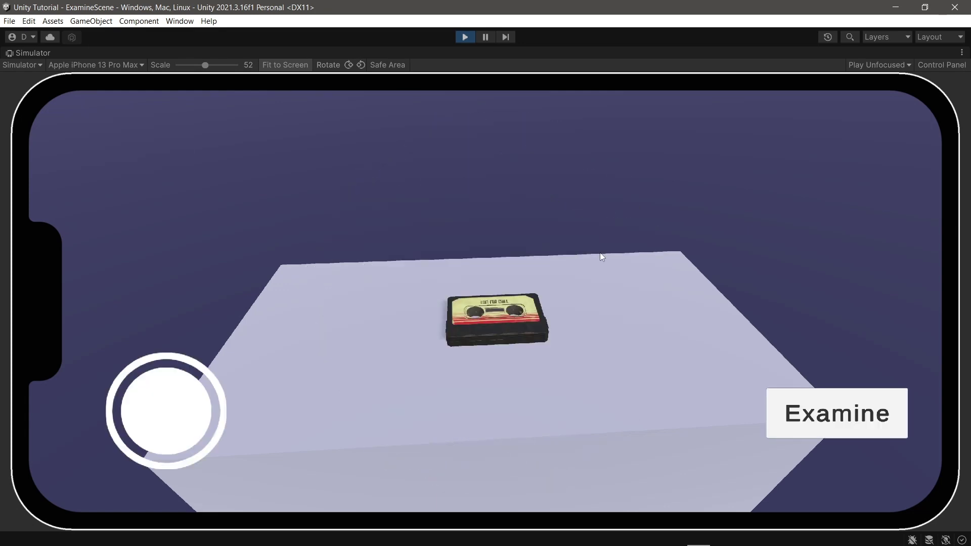
drag(178, 445, 446, 40)
click(465, 37)
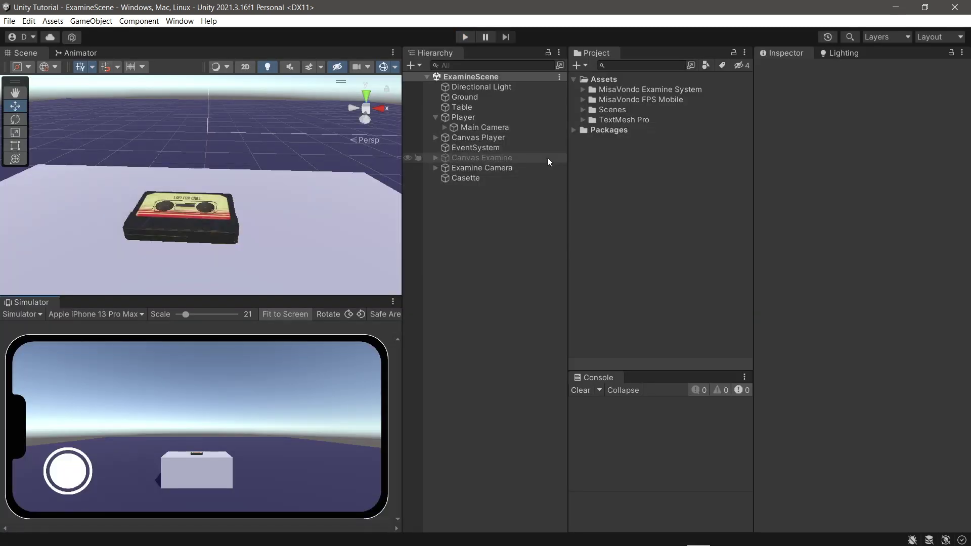
Open SampleScene from the project's Scenes folder.
click(578, 110)
click(583, 109)
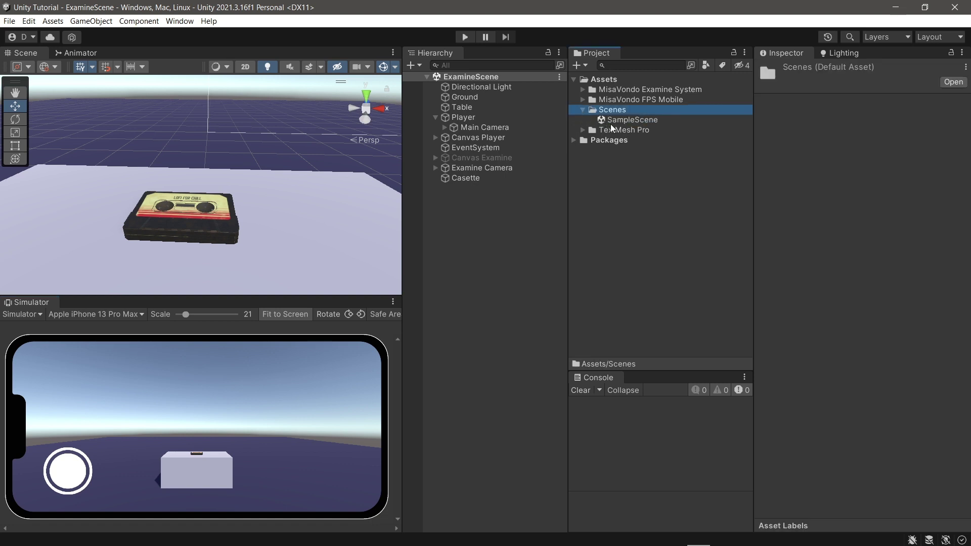
double_click(611, 119)
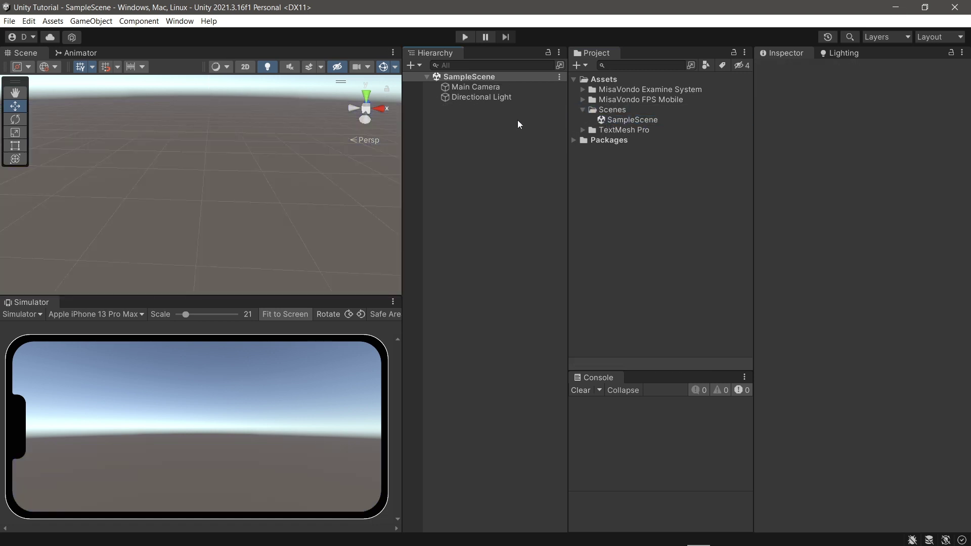
Add a 3D plane to the scene and reset its transform.
right_click(484, 158)
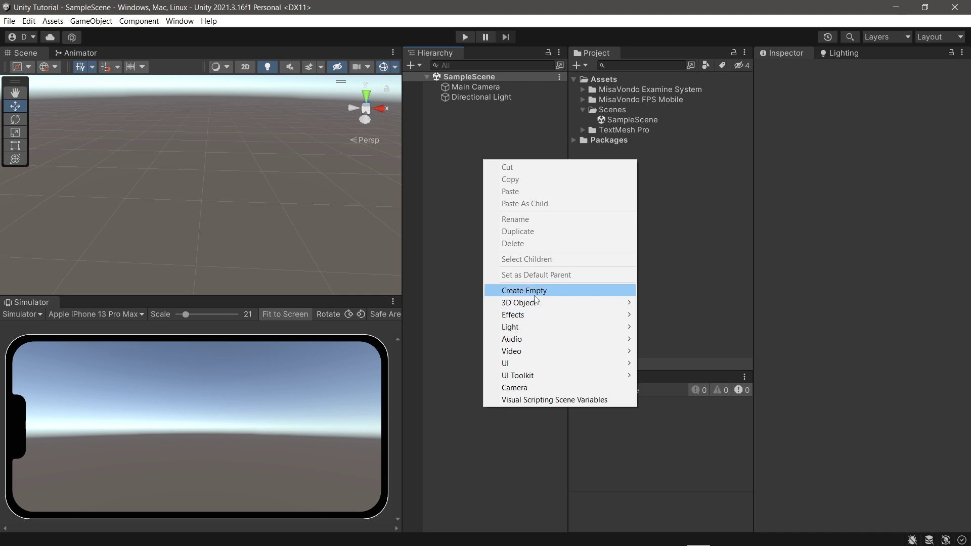
mouse_move(536, 302)
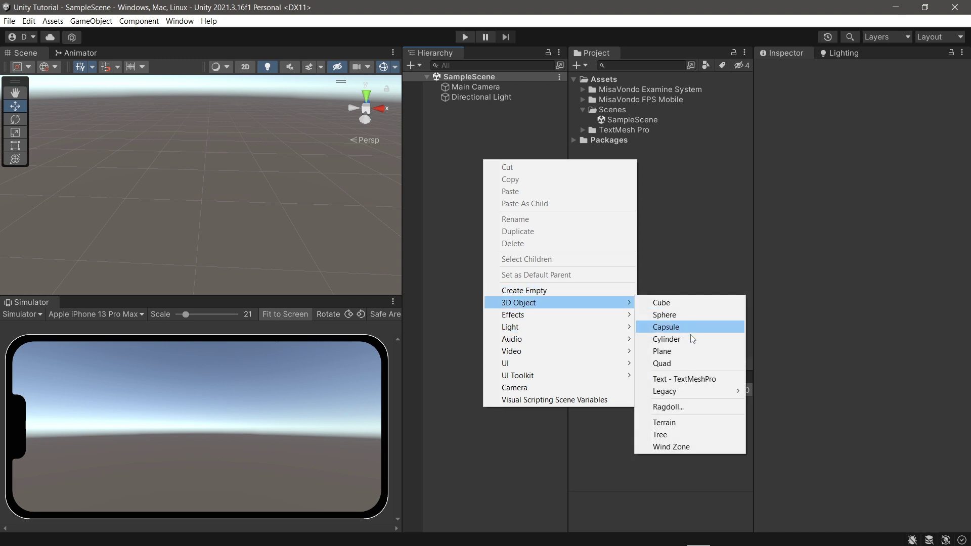
click(662, 351)
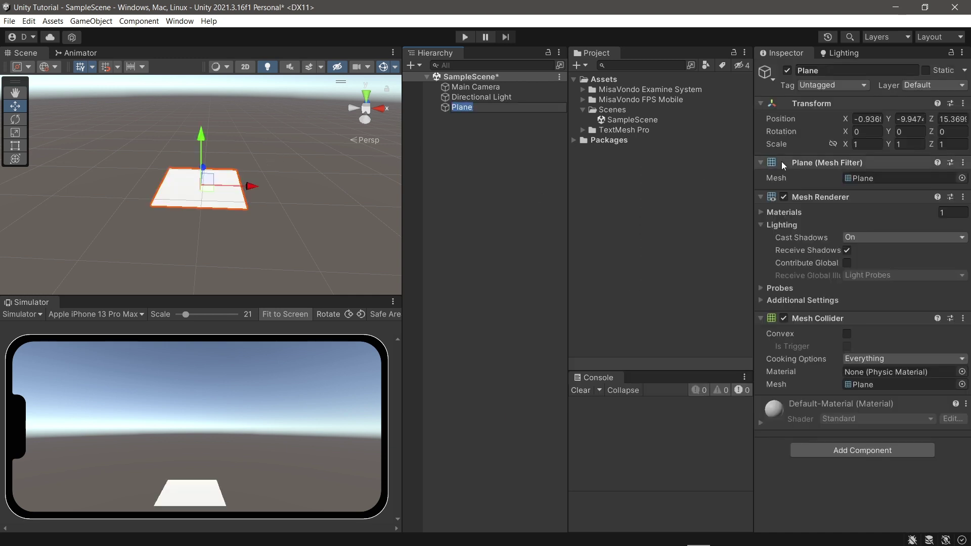
right_click(811, 108)
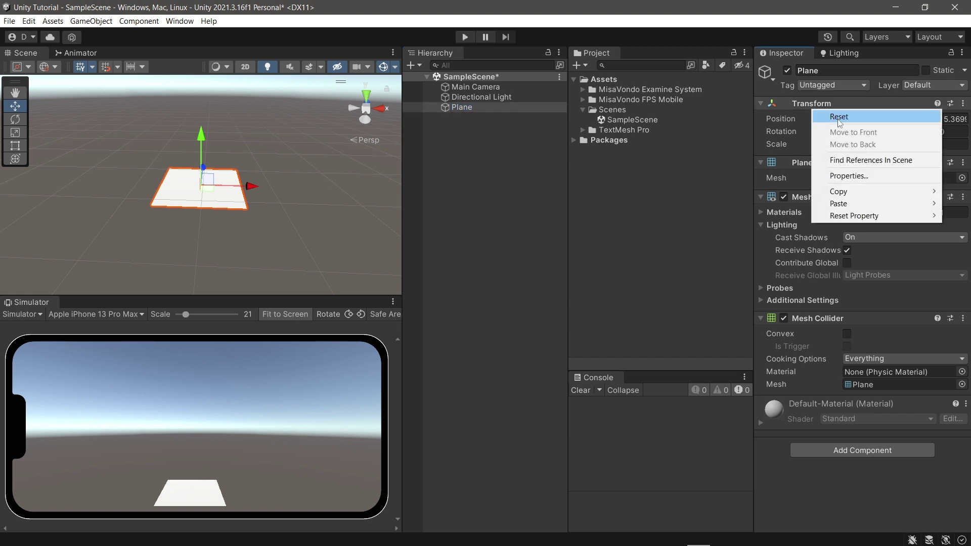
click(829, 116)
Set the plane's scale to 5 in X and Z, and save the scene.
text(5)
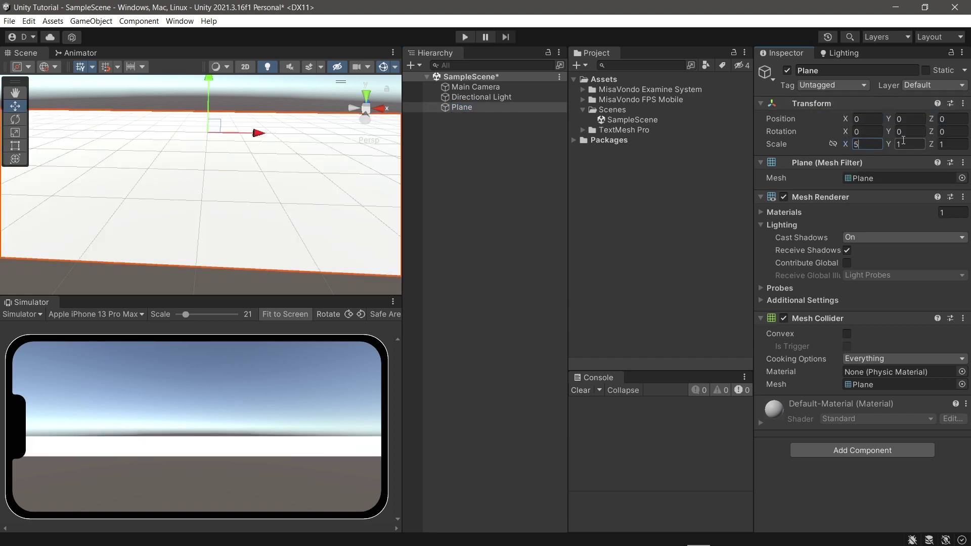
click(951, 145)
text(5)
click(481, 188)
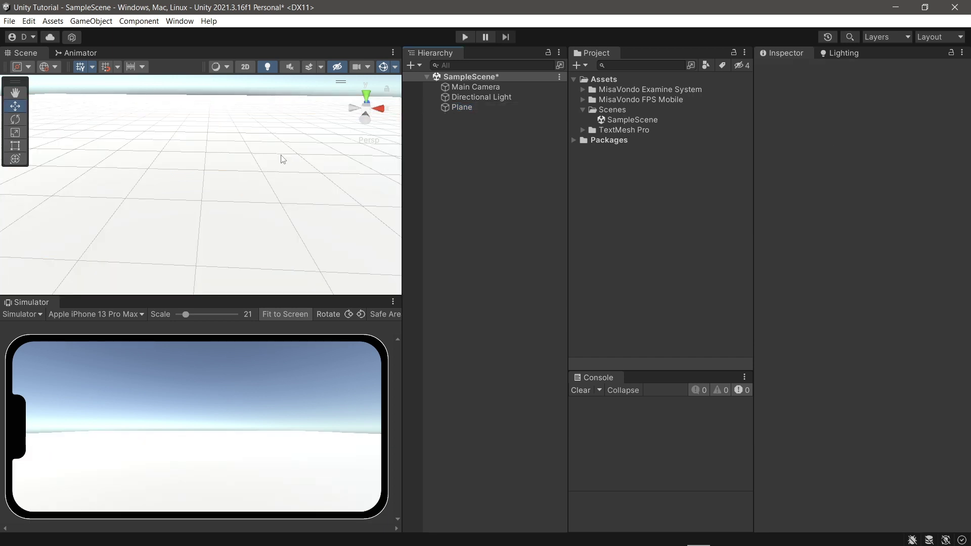
scroll(301, 152, down, 3)
key(ctrl+s)
Apply the Ground material from the MisaVondo Examine System's Materials folder to the plane and save the scene.
click(582, 110)
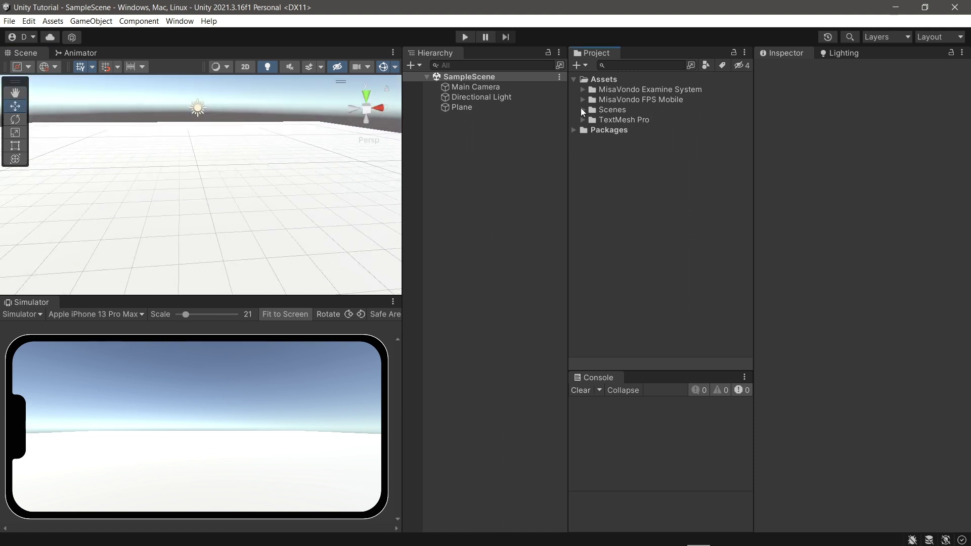
click(582, 90)
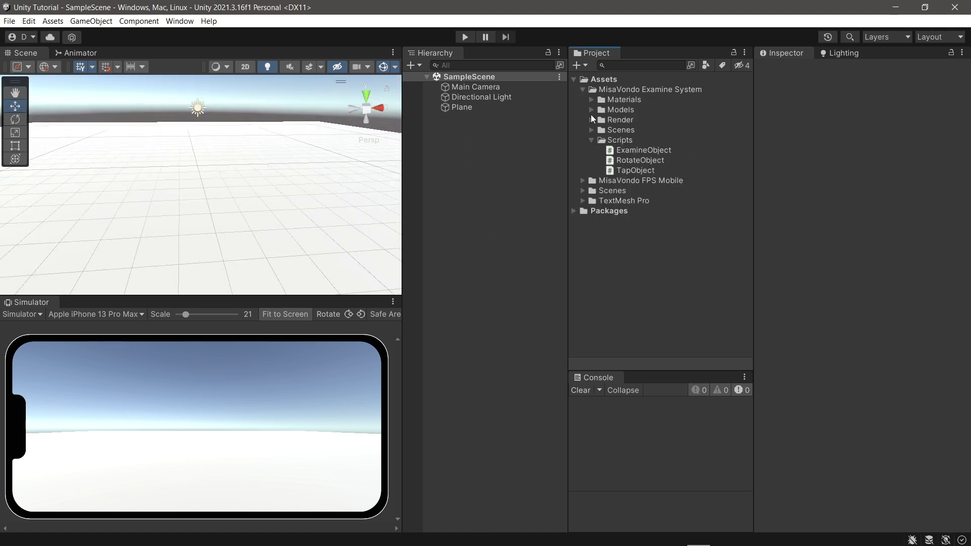
click(590, 111)
click(591, 110)
click(590, 100)
drag(626, 110, 235, 200)
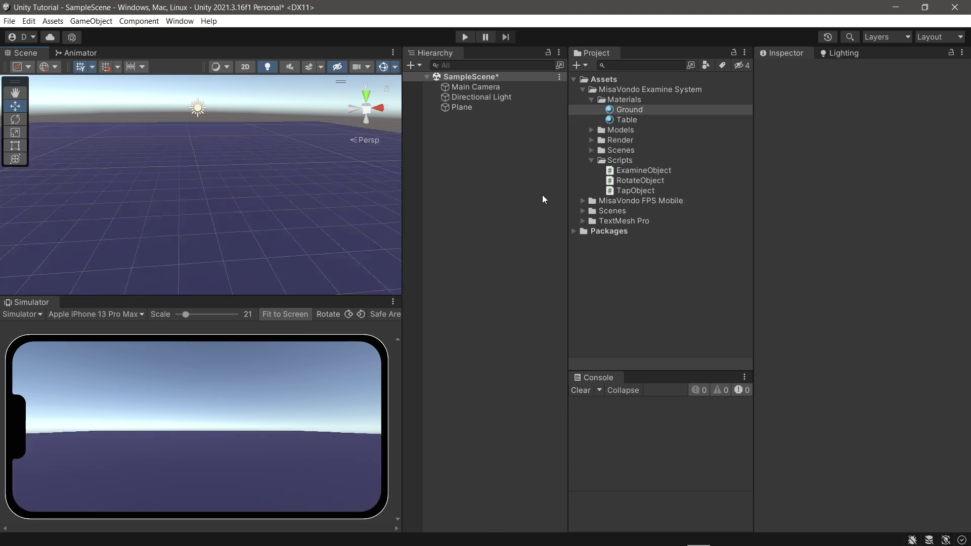
key(ctrl+s)
Add a 3D cube to the scene and name it "Examine Object".
right_drag(299, 193, 276, 190)
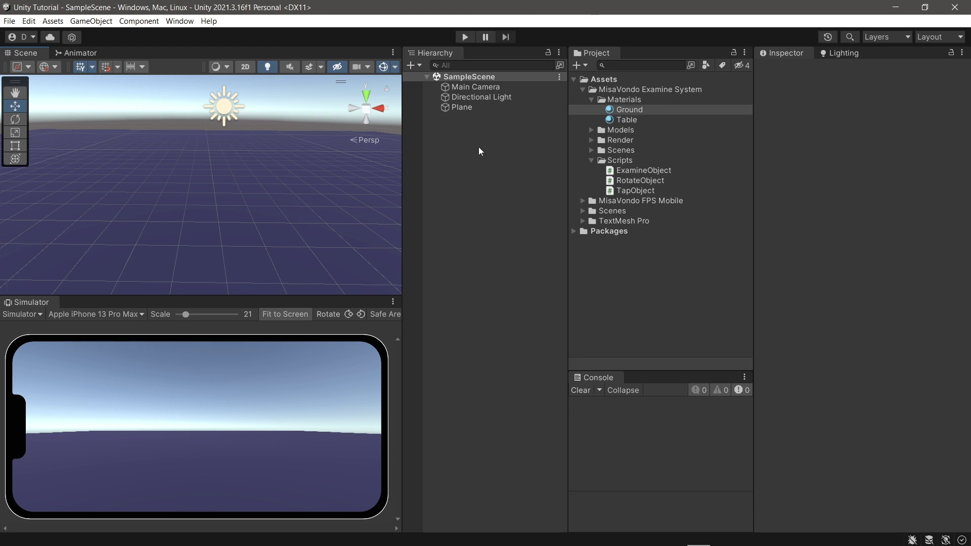
right_click(458, 167)
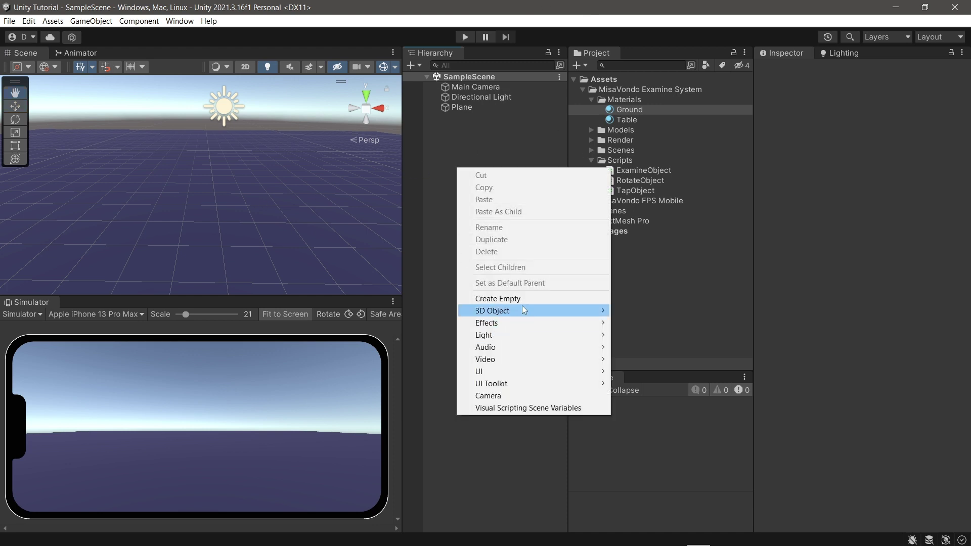
mouse_move(606, 317)
click(635, 311)
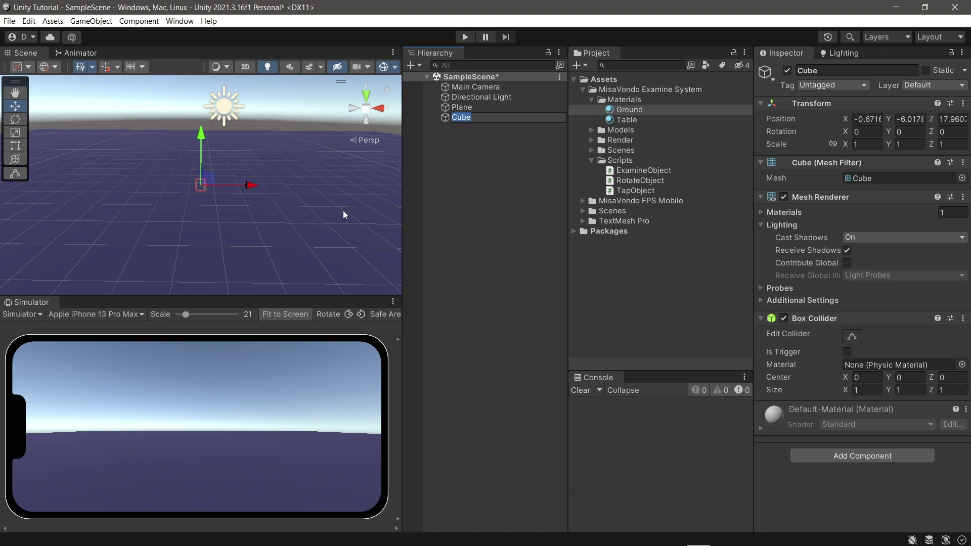
alt+drag(343, 210, 393, 162)
click(475, 117)
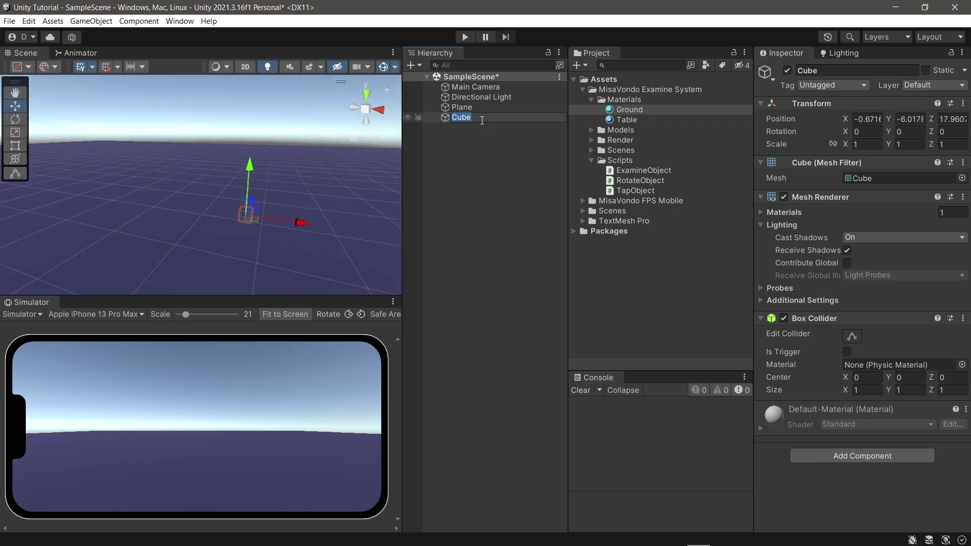
text(Examine Object)
key(Return)
Reset the Examine Object's transform and focus the scene view on it.
right_click(819, 102)
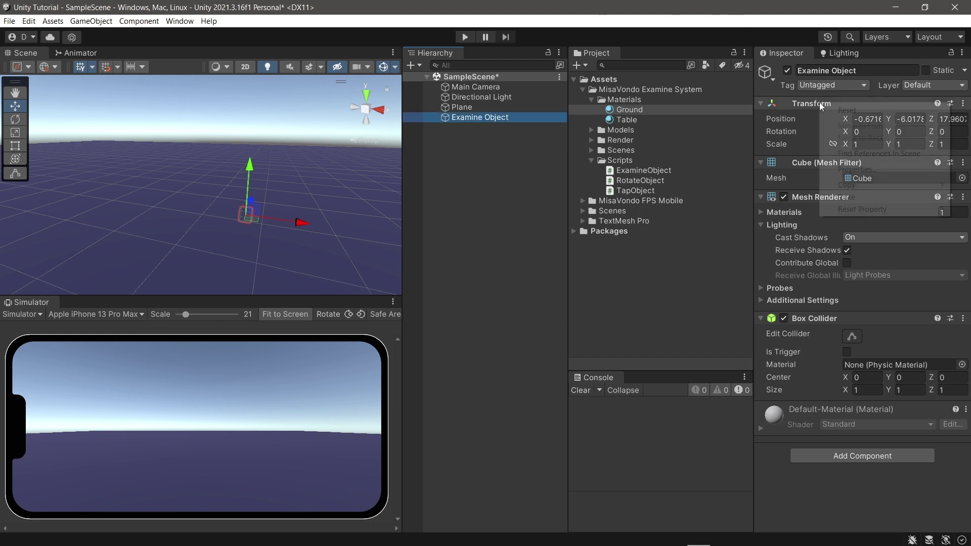
click(849, 110)
alt+drag(354, 203, 108, 211)
key(f)
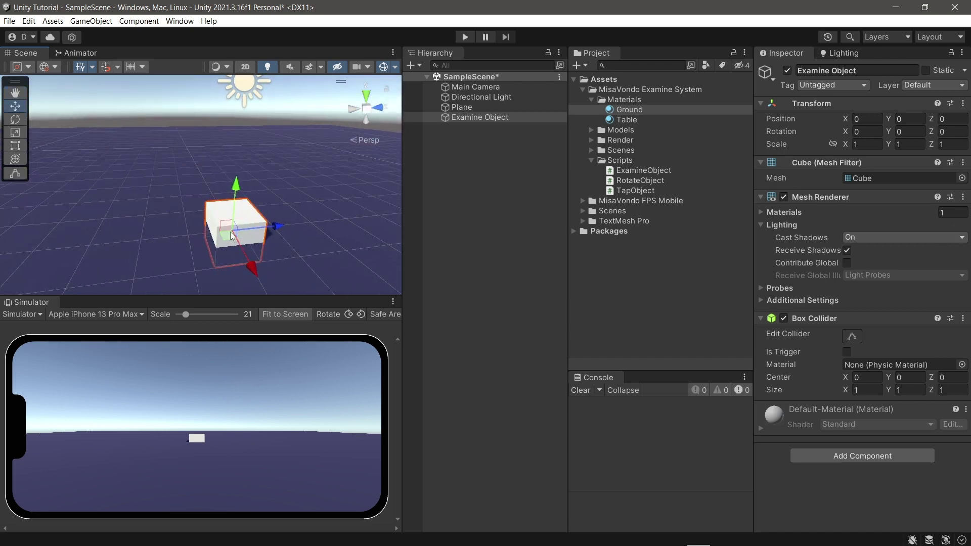
alt+drag(231, 236, 307, 224)
Scale the Examine Object uniformly to about 0.18, and stretch it in X to about 0.5.
key(r)
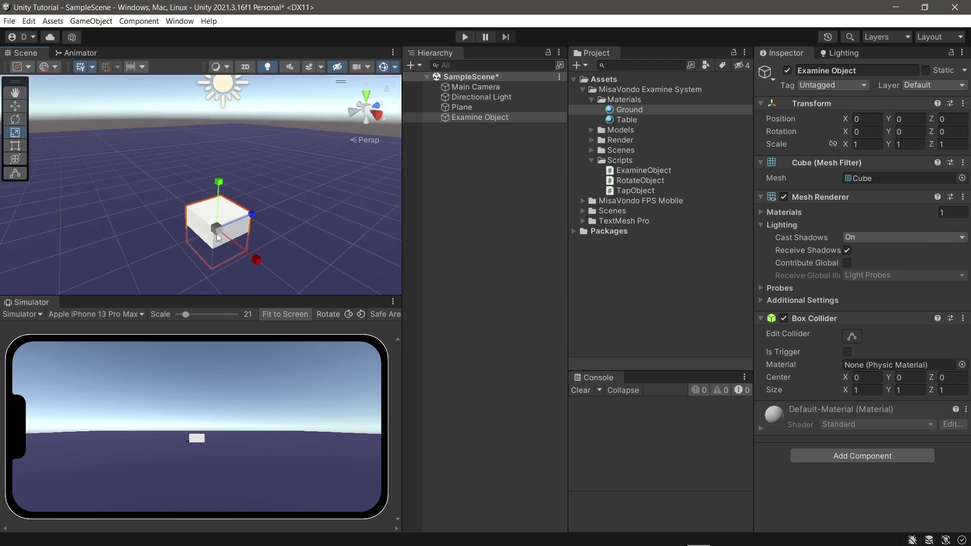
drag(218, 238, 219, 294)
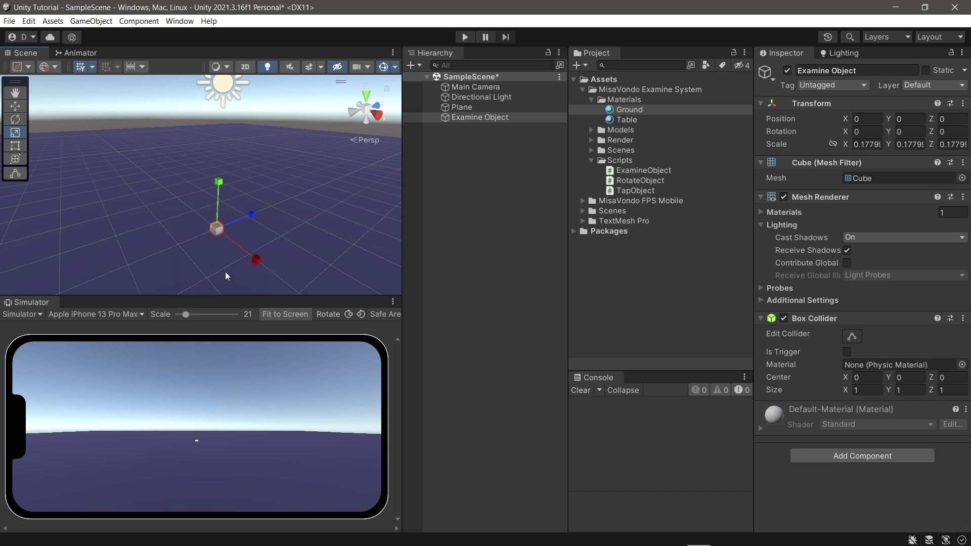
drag(257, 260, 281, 269)
Raise the Examine Object onto the ground at Y about 0.11 and save the scene.
key(w)
drag(220, 195, 203, 187)
click(458, 168)
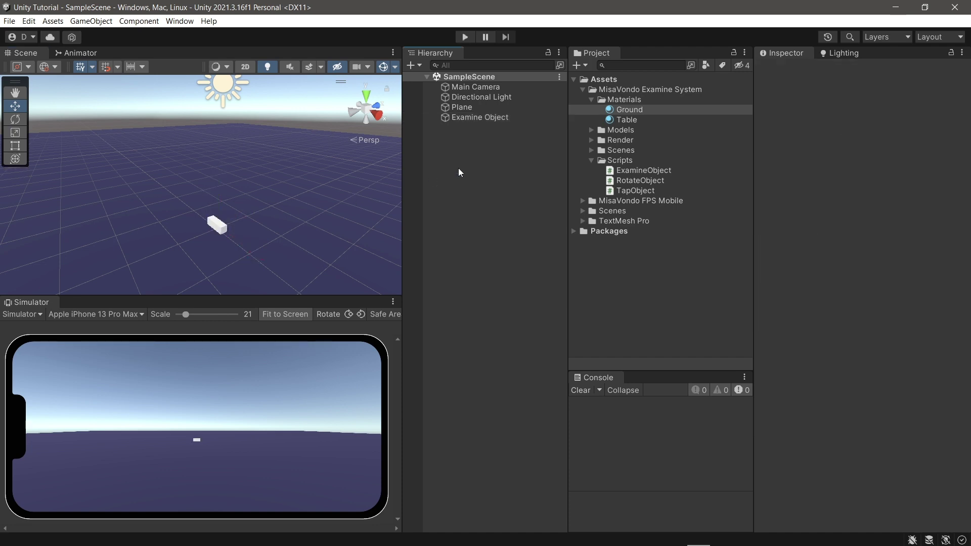
scroll(323, 244, up, 5)
click(212, 251)
alt+drag(213, 251, 384, 255)
click(501, 130)
click(506, 117)
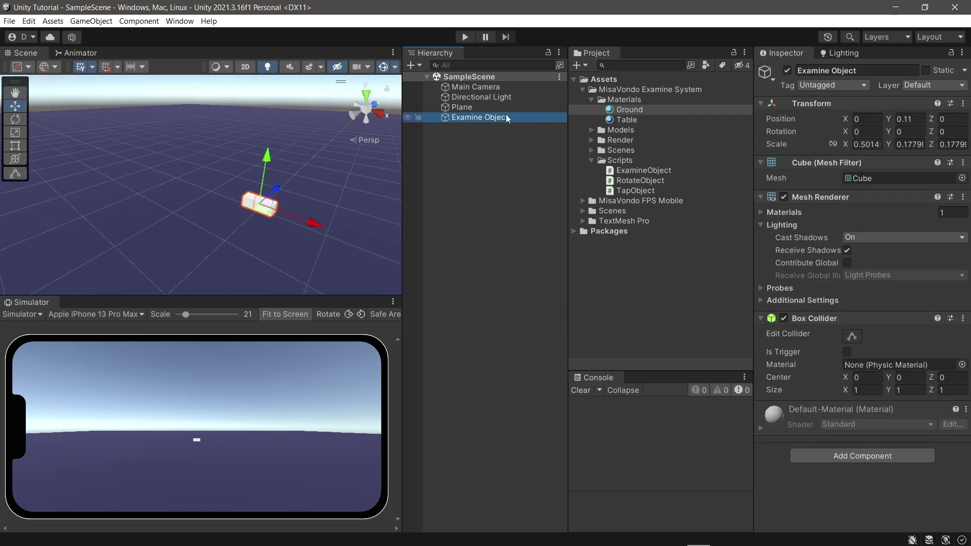
click(468, 184)
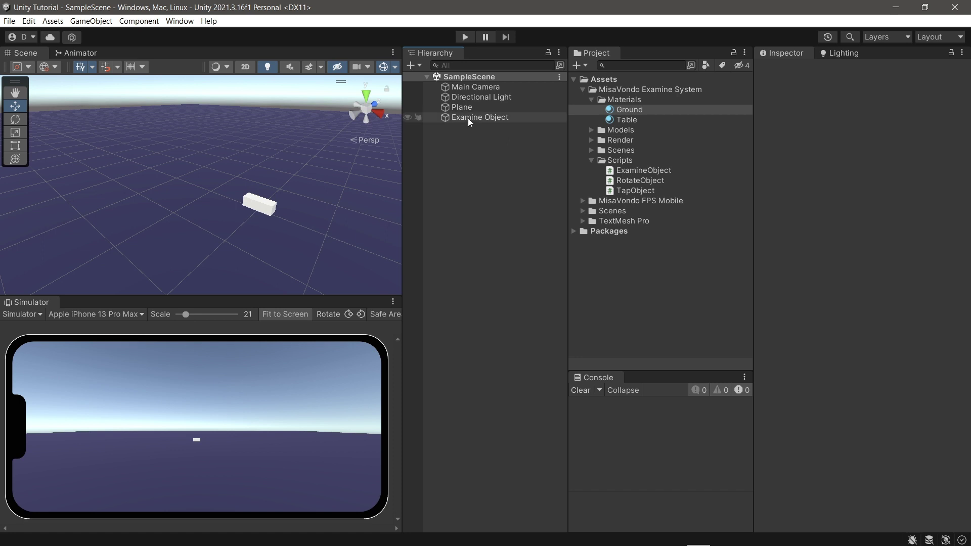
Add a 3D capsule to the scene and name it "Player".
alt+drag(317, 208, 394, 223)
right_click(524, 208)
mouse_move(559, 354)
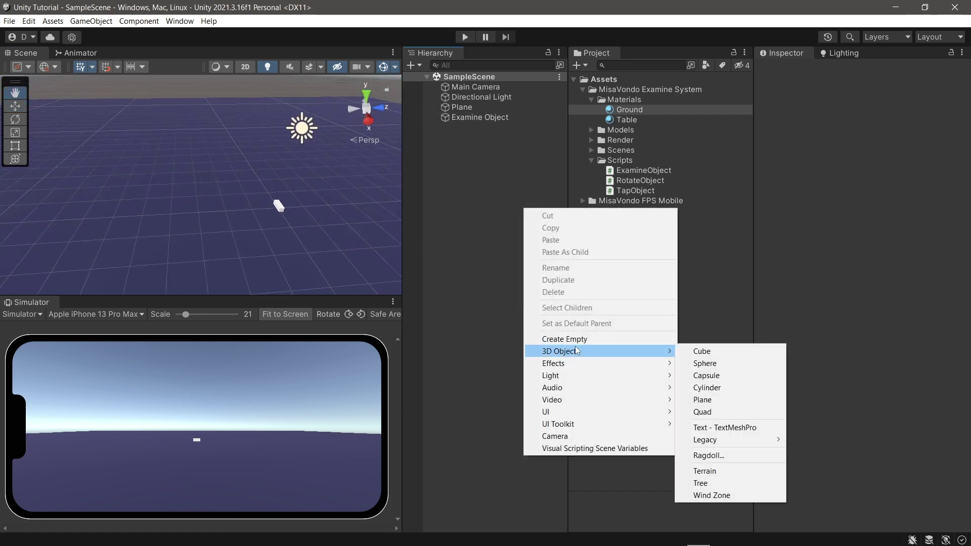
click(721, 379)
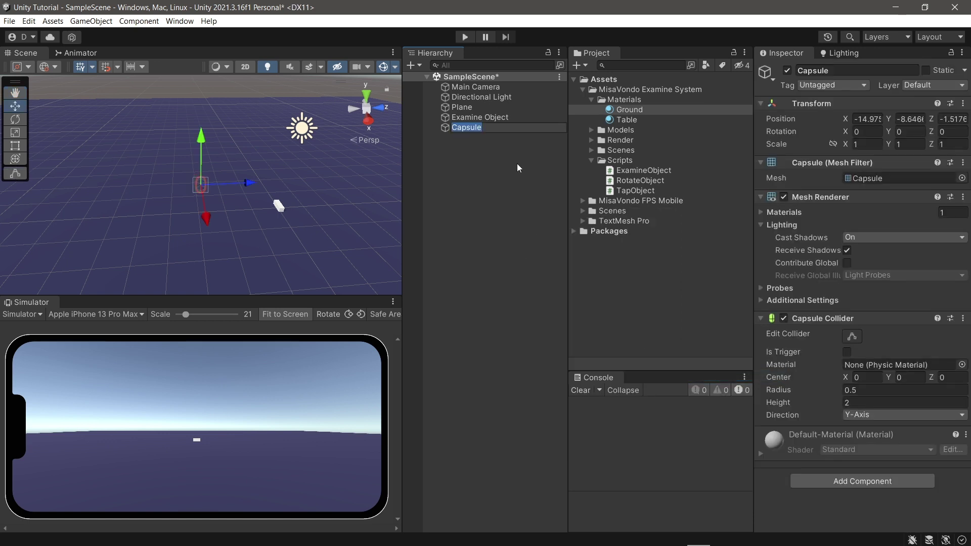
text(Player)
key(Return)
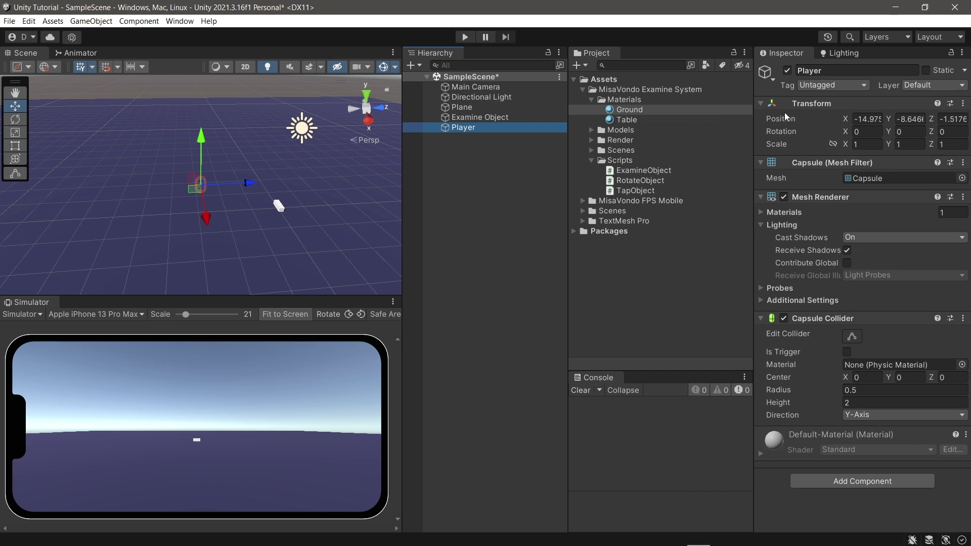
Reset the Player's transform and set its Y position to 1.
right_click(797, 106)
click(815, 115)
right_drag(304, 202, 304, 154)
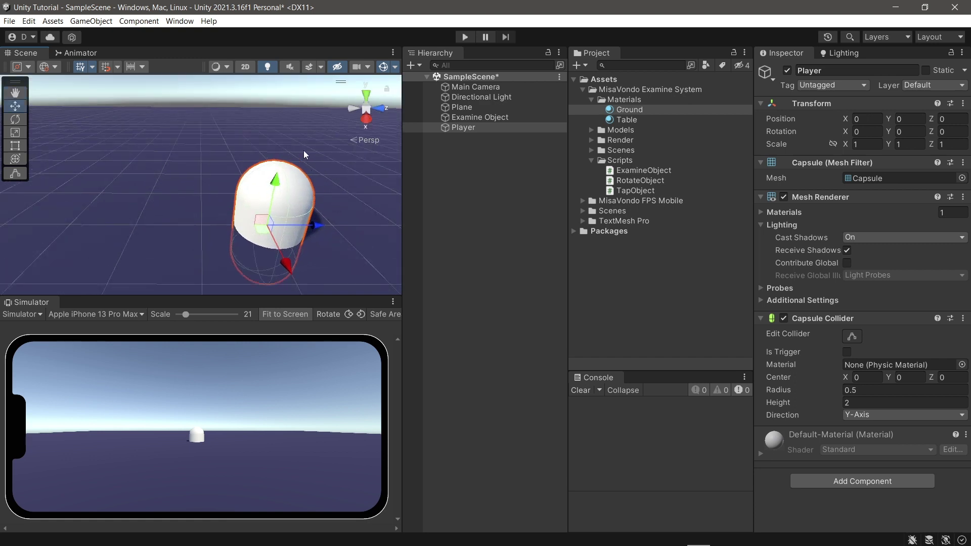
click(915, 123)
text(1)
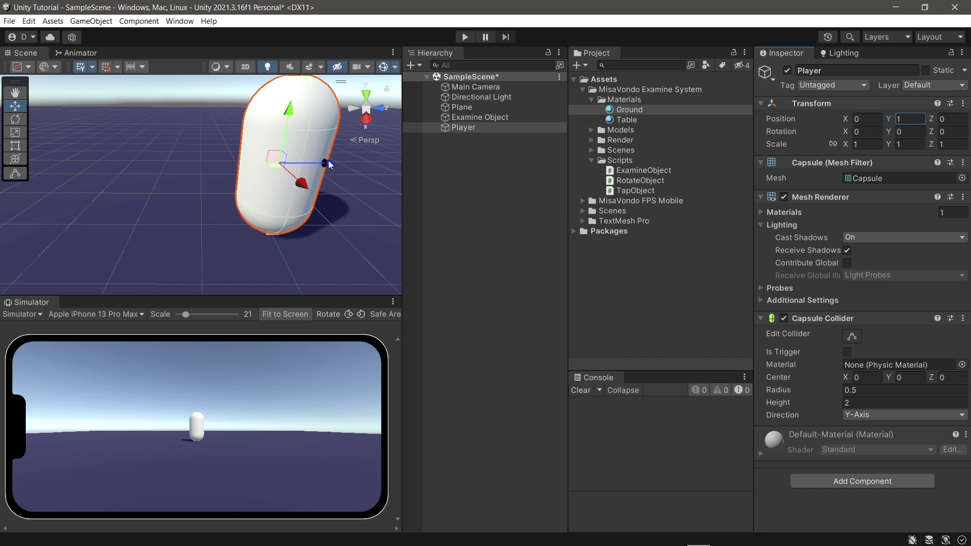
Move the Player away from the Examine Object along Z to about -3.3 and save the scene.
drag(328, 164, 117, 184)
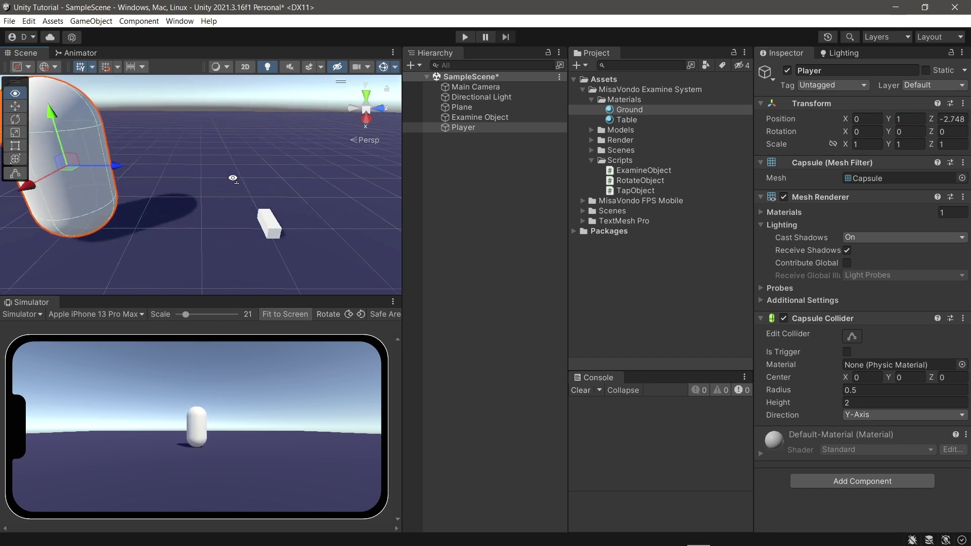
alt+drag(232, 178, 150, 205)
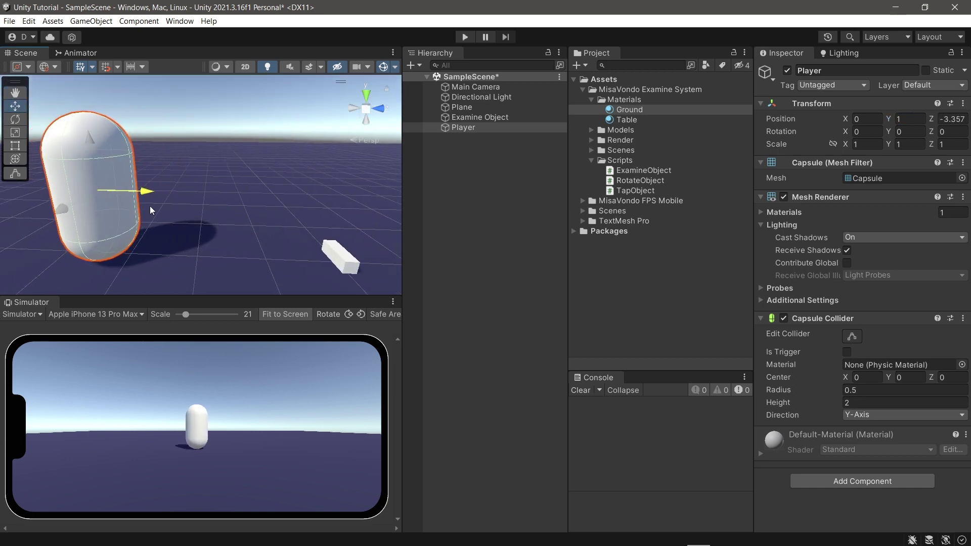
click(486, 191)
key(ctrl+s)
Make the Main Camera a child of Player and reset the camera's transform.
drag(471, 87, 490, 127)
right_click(487, 130)
click(429, 250)
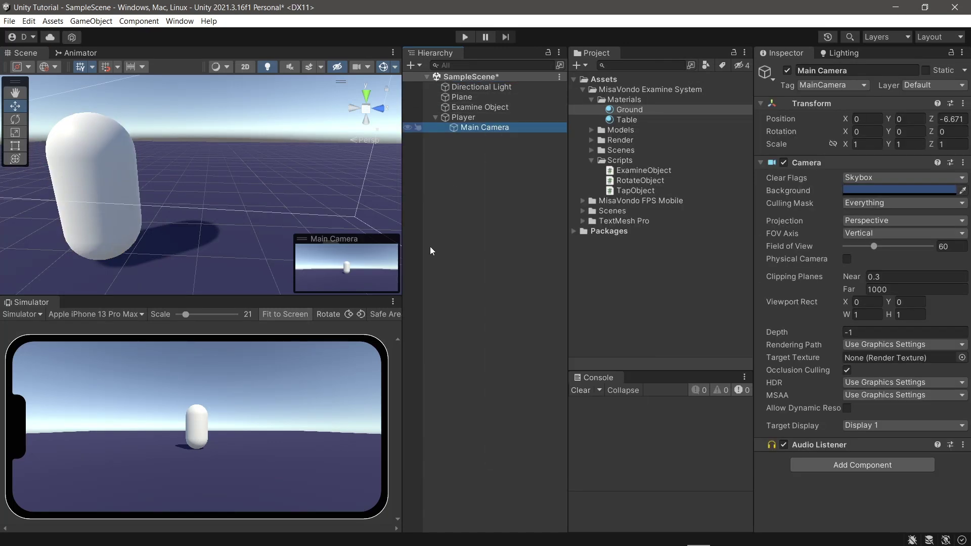
click(430, 250)
click(495, 130)
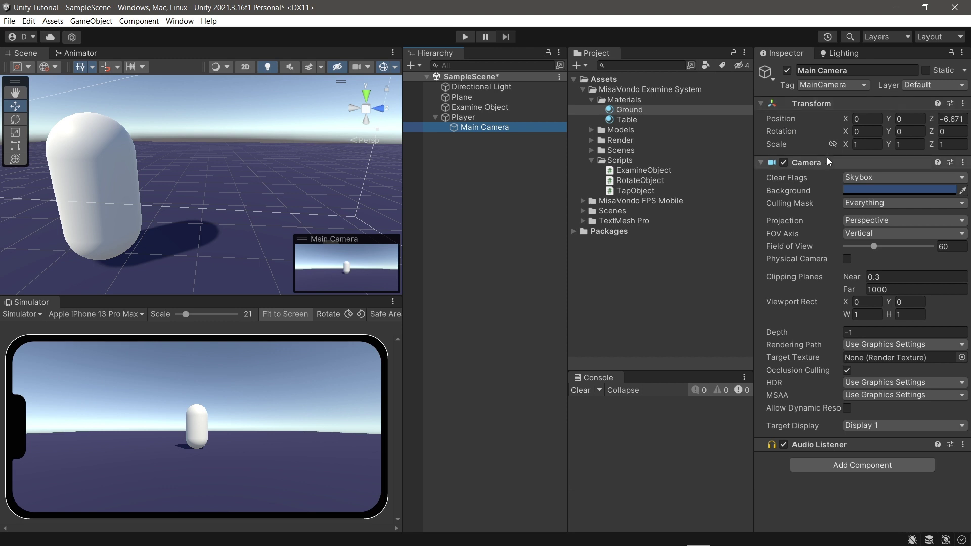
right_click(817, 105)
click(839, 114)
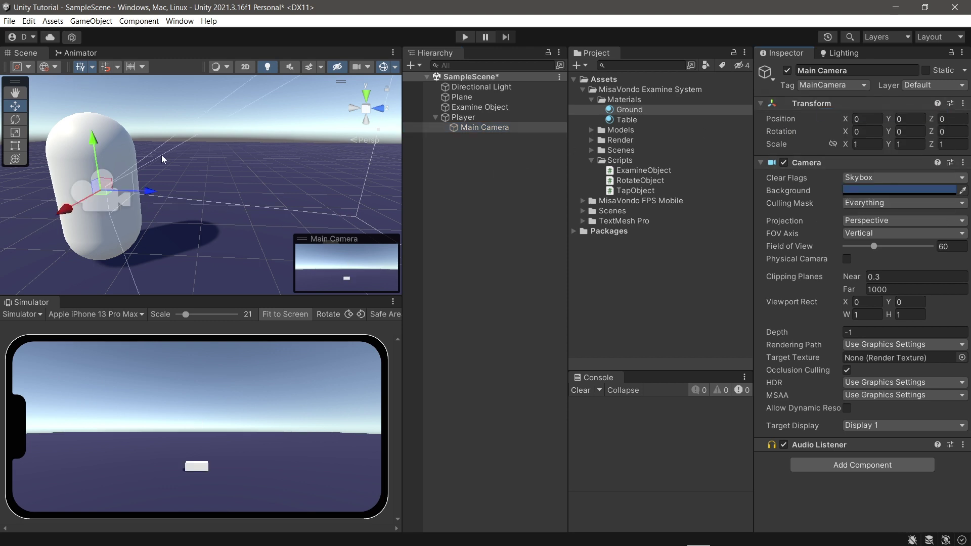
Raise the Main Camera to a Y position of about 0.64 and add a 3D cube as its child.
drag(94, 143, 91, 88)
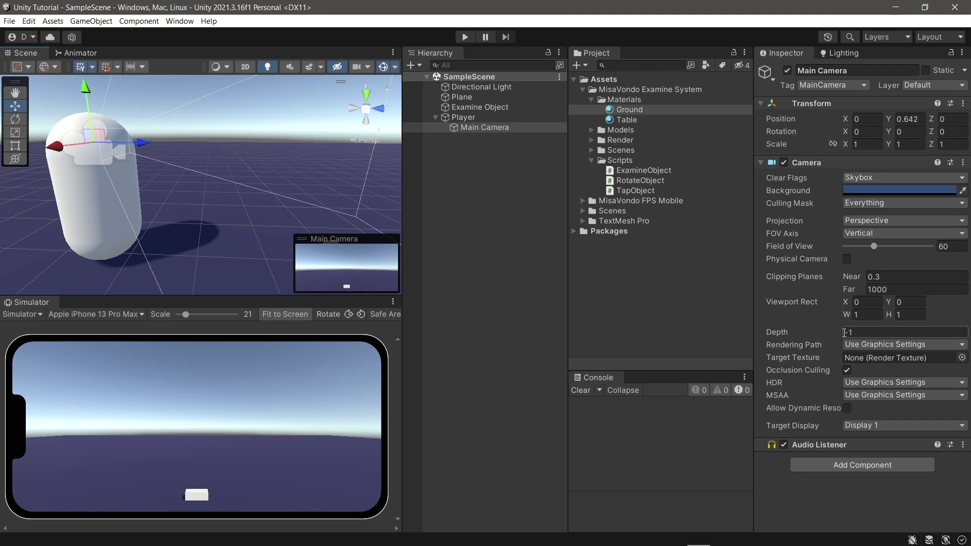
right_click(484, 129)
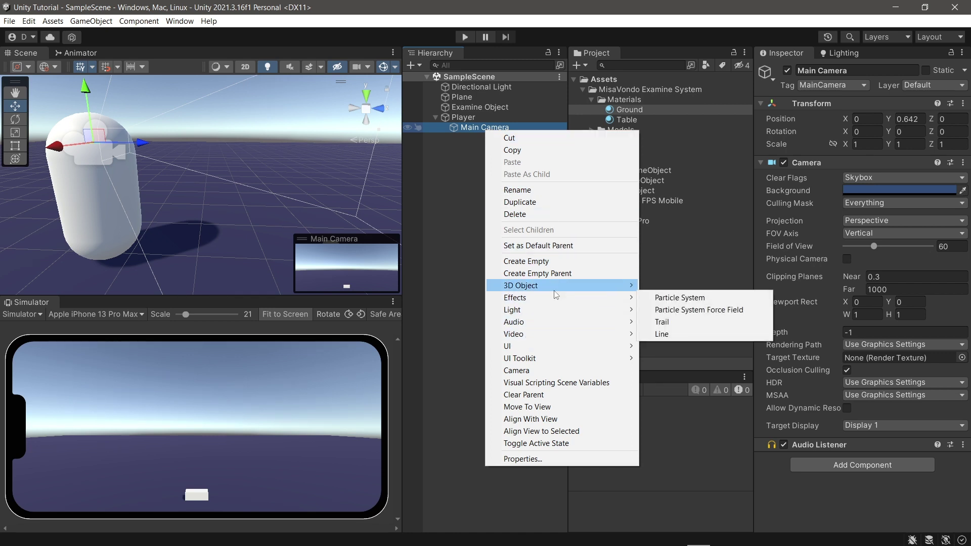
mouse_move(559, 286)
click(698, 287)
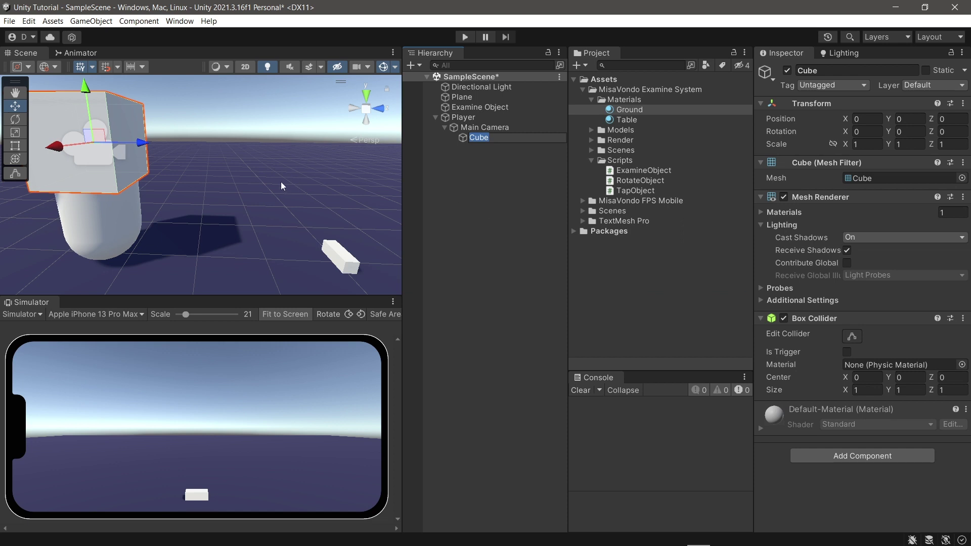
Rename the cube under the Main Camera as "Reach" and save the scene.
double_click(479, 137)
click(501, 128)
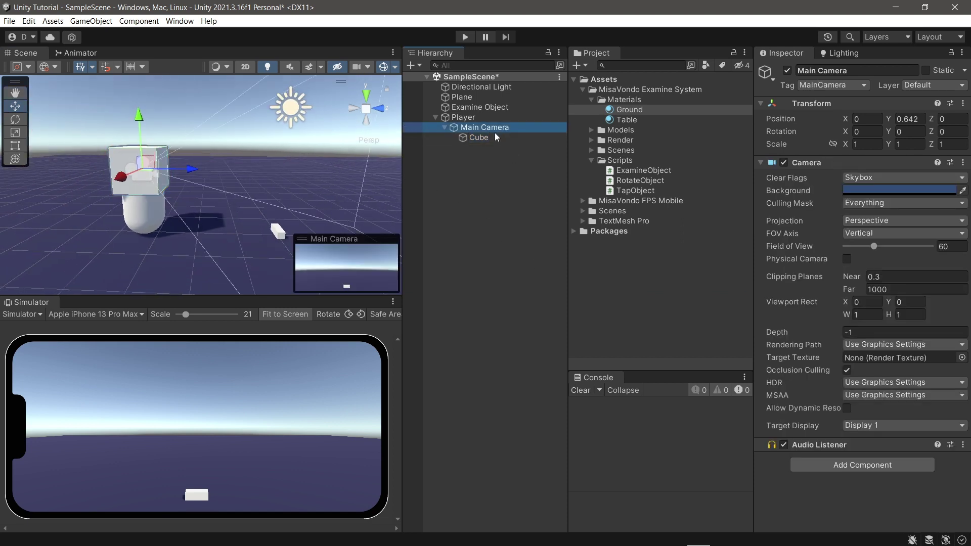
click(491, 134)
click(490, 139)
text(R)
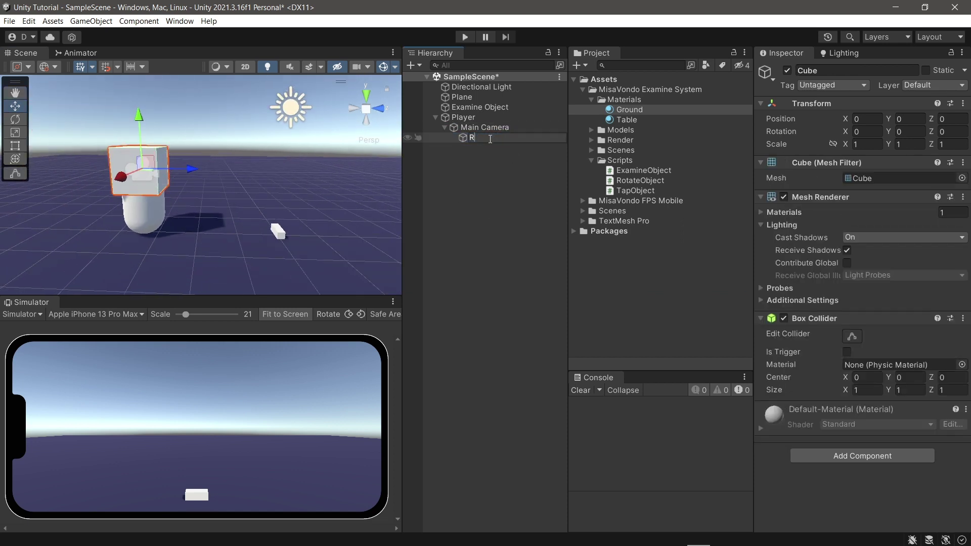
text(each)
key(Return)
key(ctrl+s)
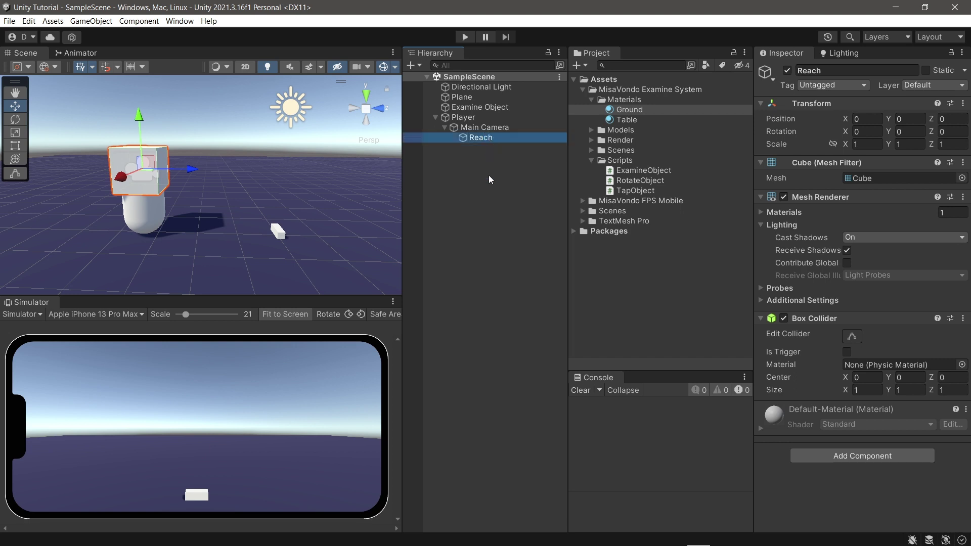
Set the Reach object's scale to 0.1 on the X, Y and Z axes.
key(f)
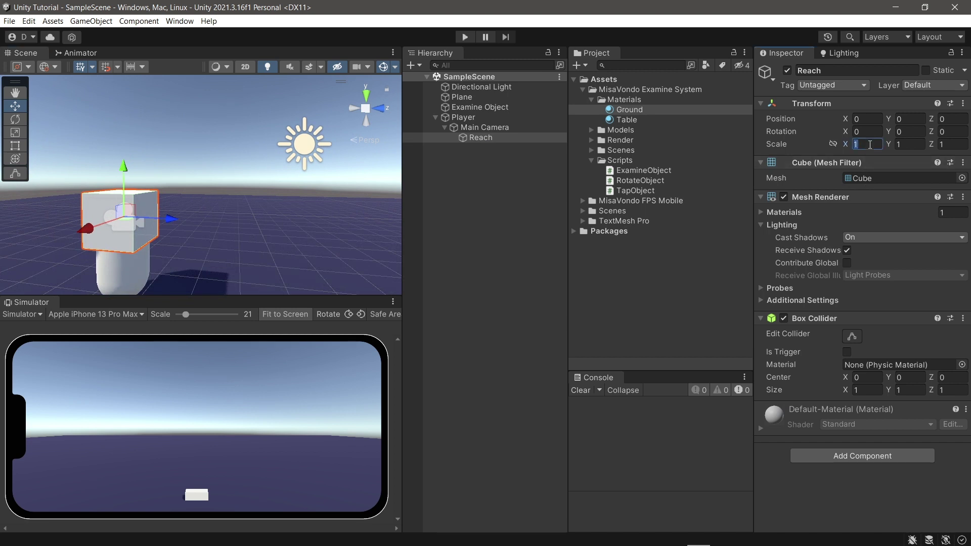
text(.1)
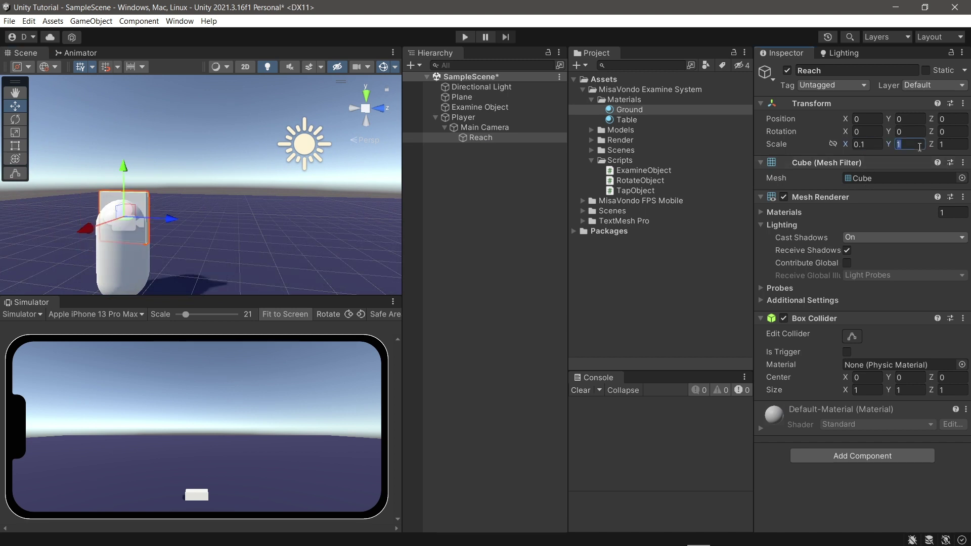
text(.1)
click(964, 145)
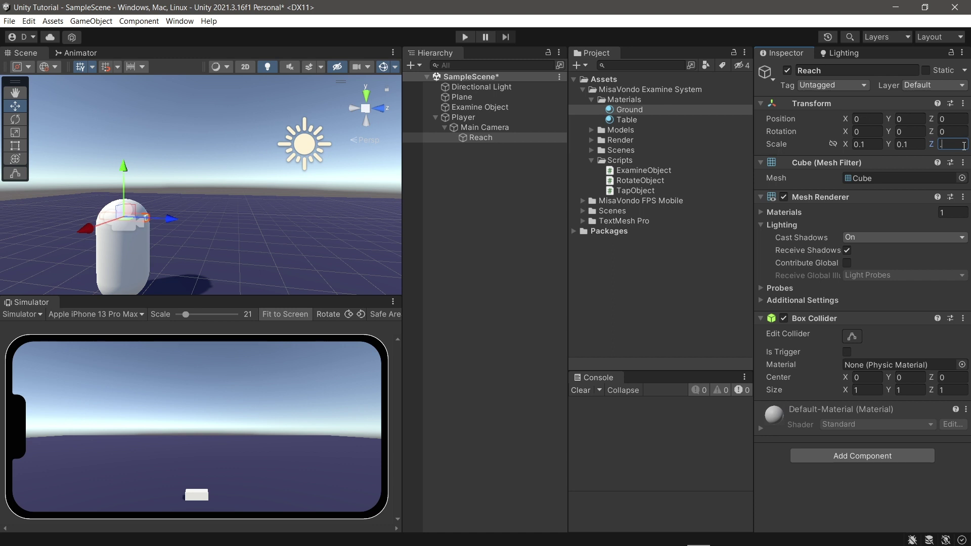
text(0.1)
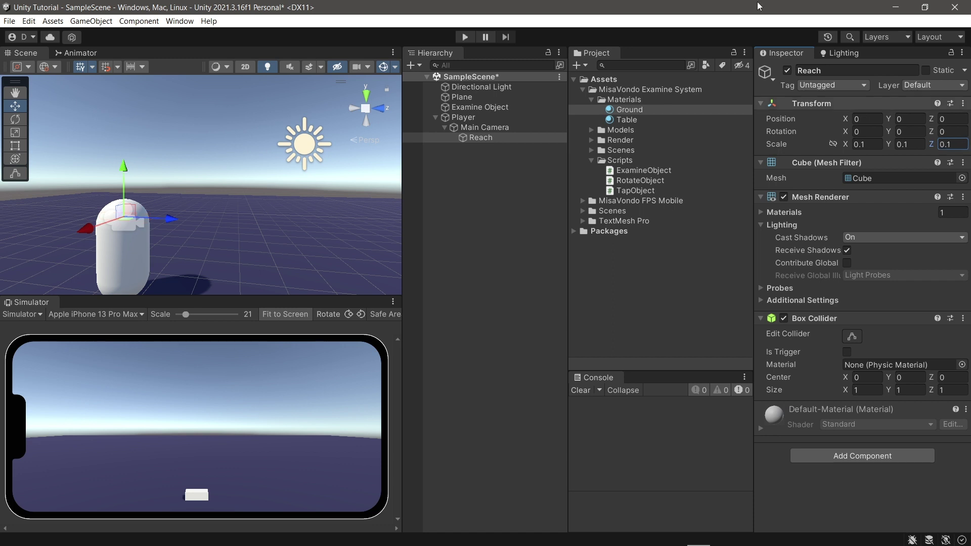
Stretch Reach along Z to a scale of about 2.0 and move it forward to a Z position of about 1.3.
text(r)
drag(177, 221, 180, 220)
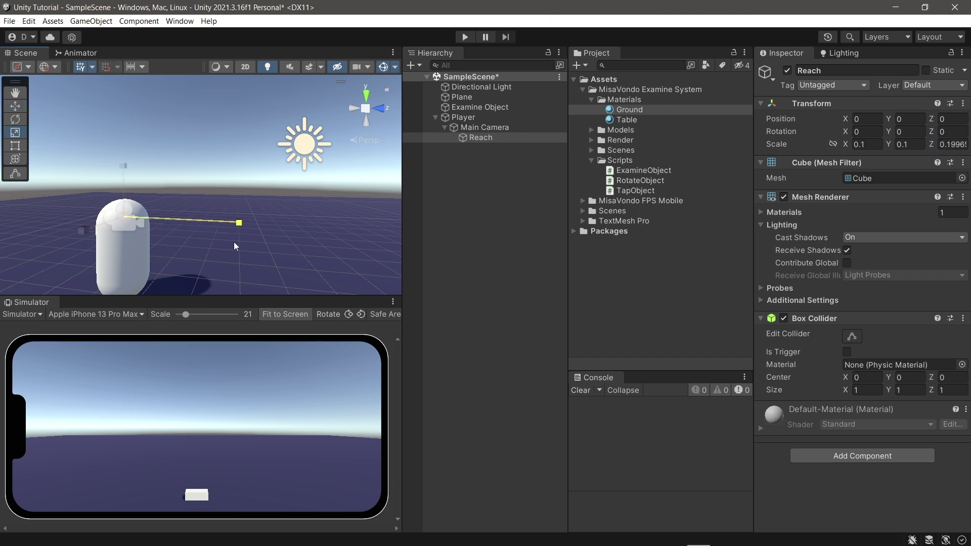
drag(234, 242, 258, 271)
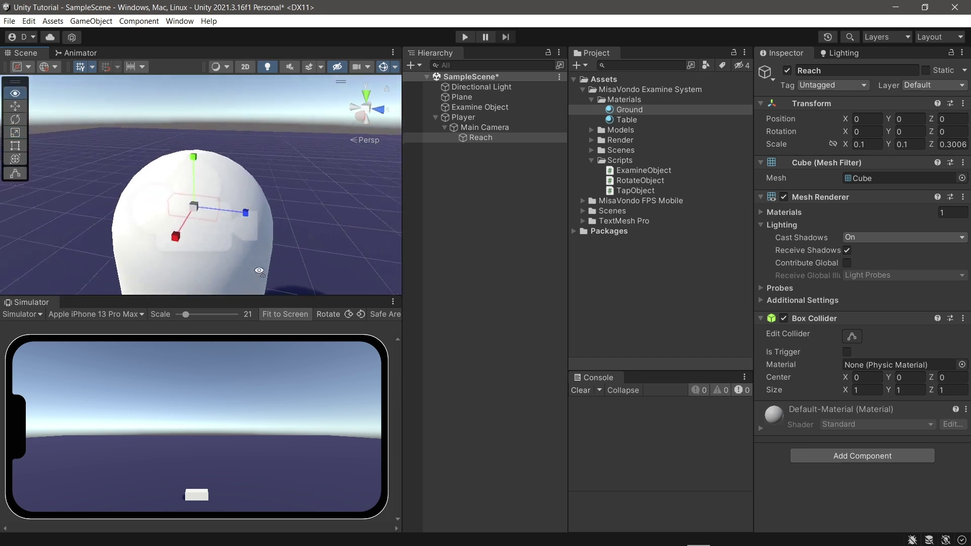
scroll(243, 224, down, 3)
drag(244, 202, 493, 241)
key(w)
drag(240, 201, 316, 211)
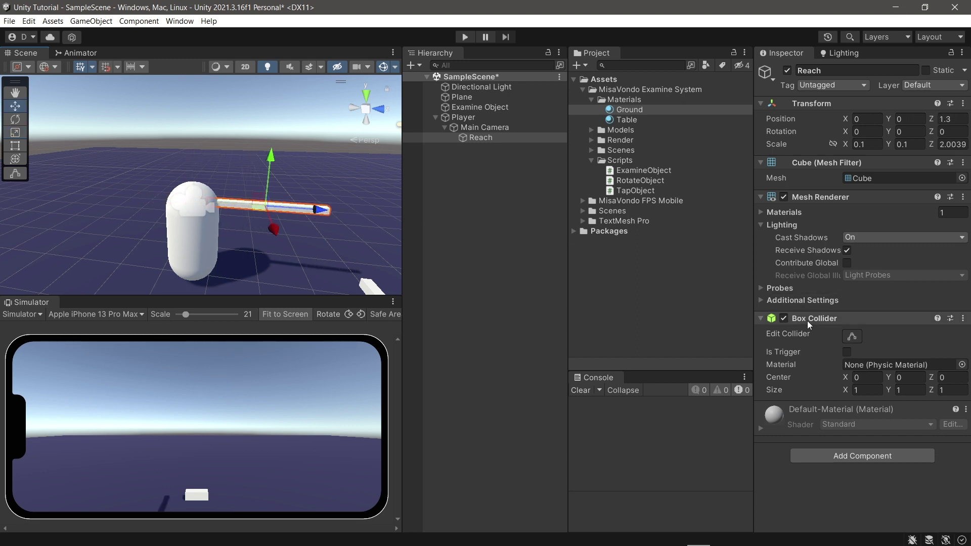
Disable the Mesh Renderer on Reach and add a Rigidbody component to it.
click(784, 197)
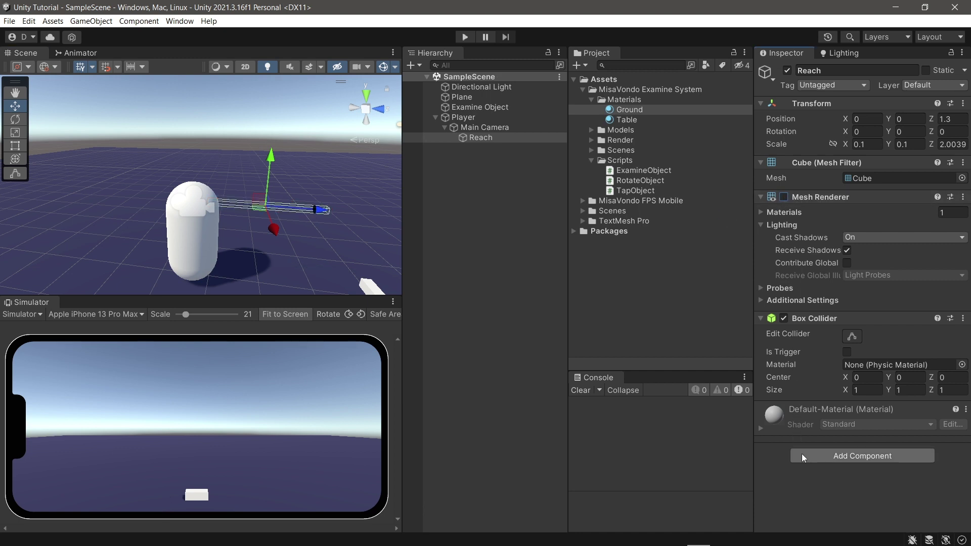
click(862, 456)
text(r)
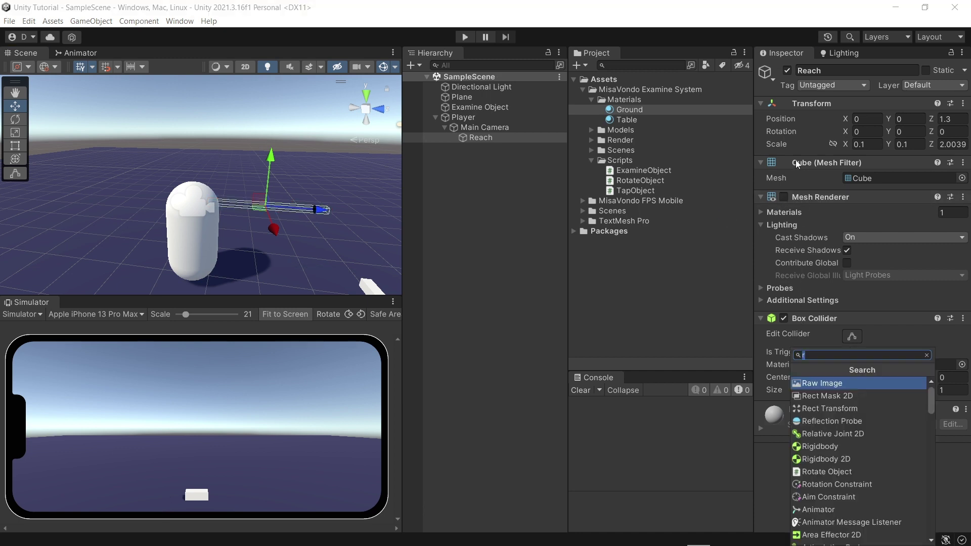
click(835, 445)
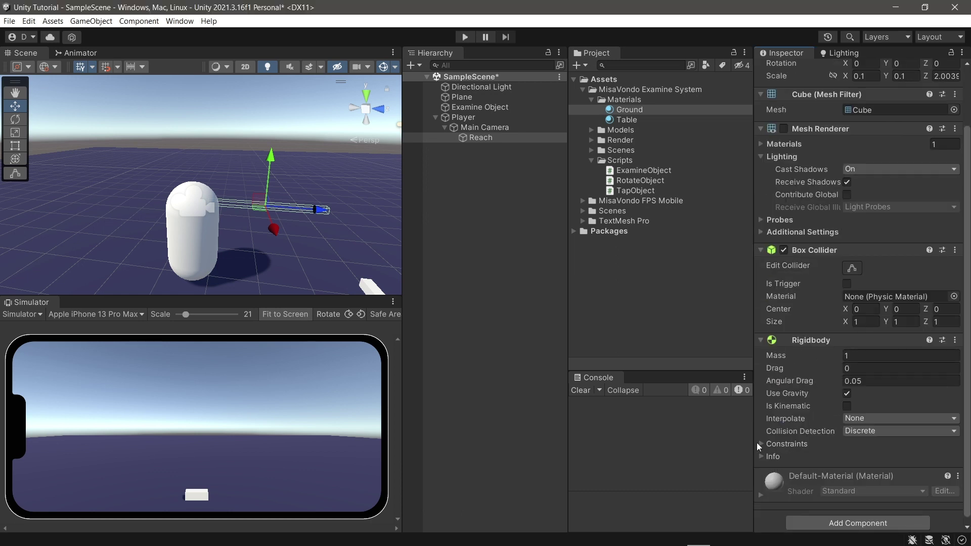
Freeze the Reach Rigidbody's position on all axes as well as its rotation, and make its Box Collider a trigger.
click(761, 444)
scroll(809, 420, down, 2)
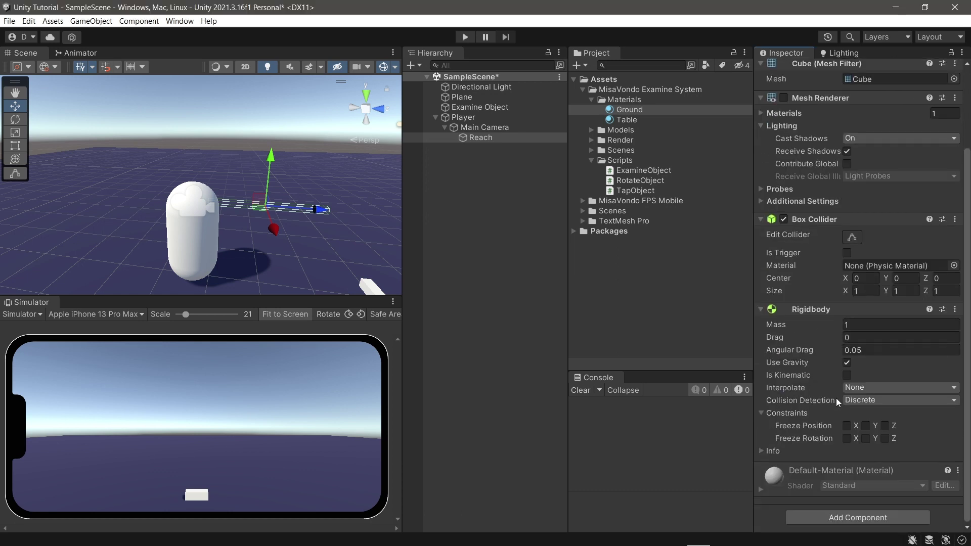
click(866, 426)
click(885, 426)
click(846, 438)
click(866, 438)
click(847, 253)
scroll(858, 280, up, 4)
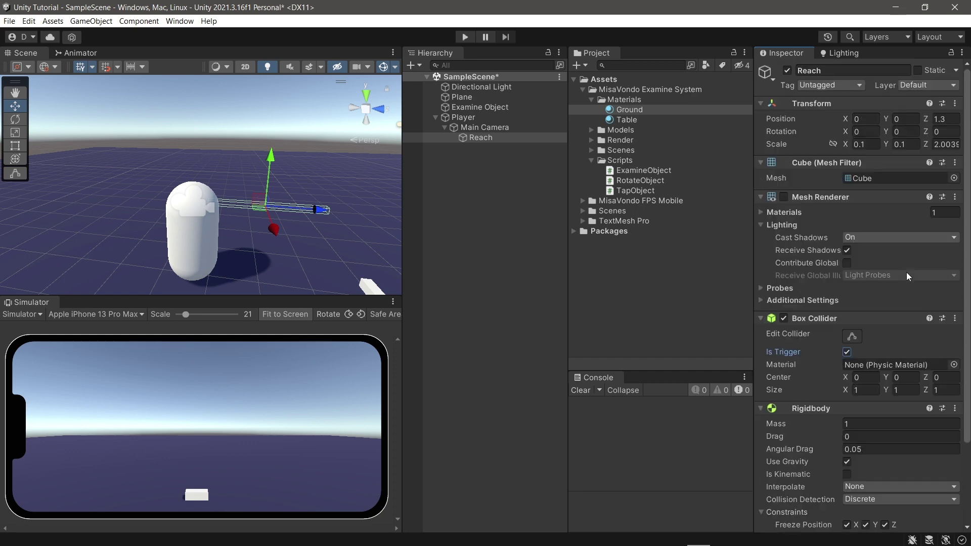
click(847, 86)
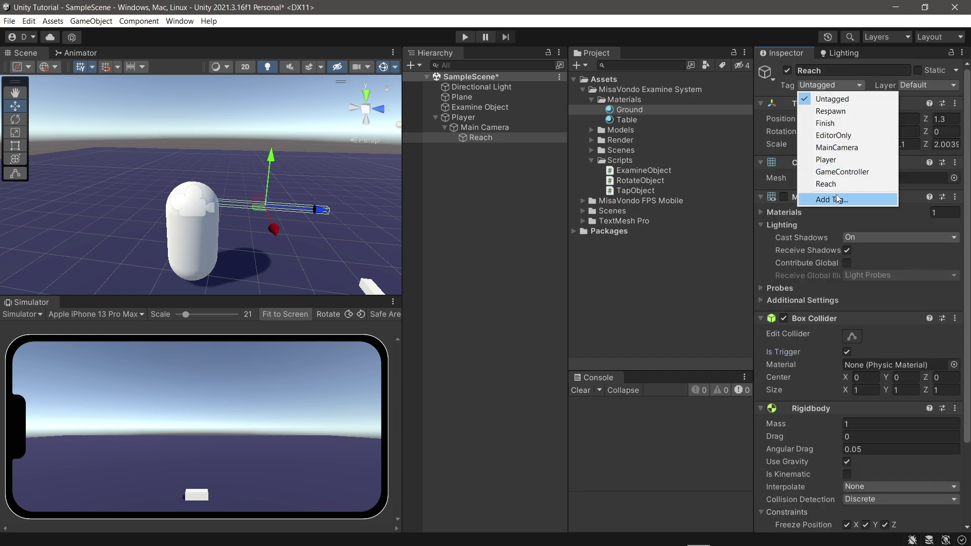
click(832, 199)
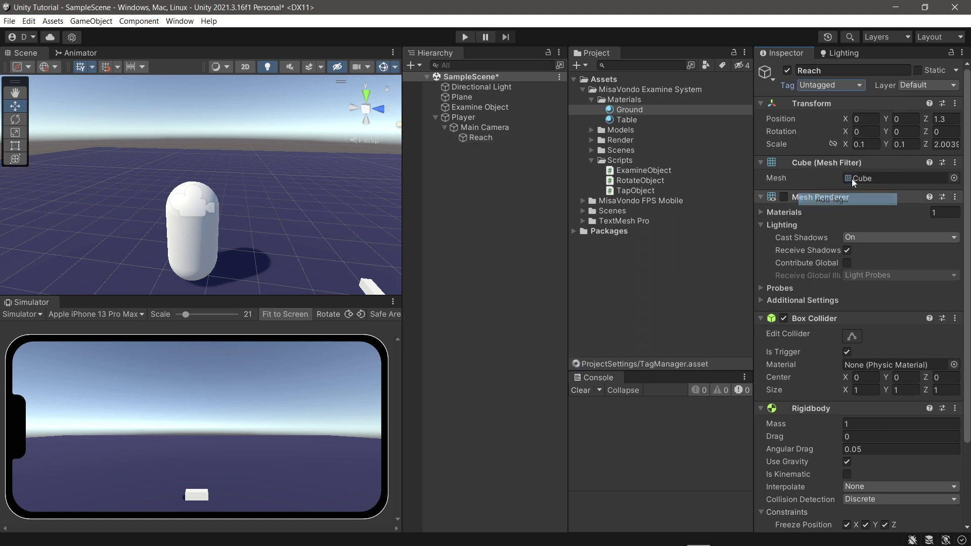
click(935, 130)
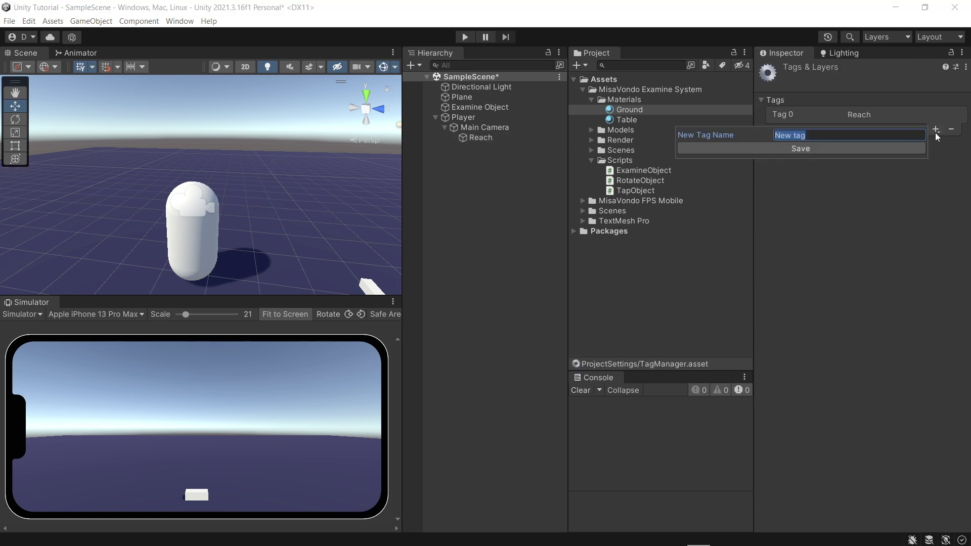
click(880, 114)
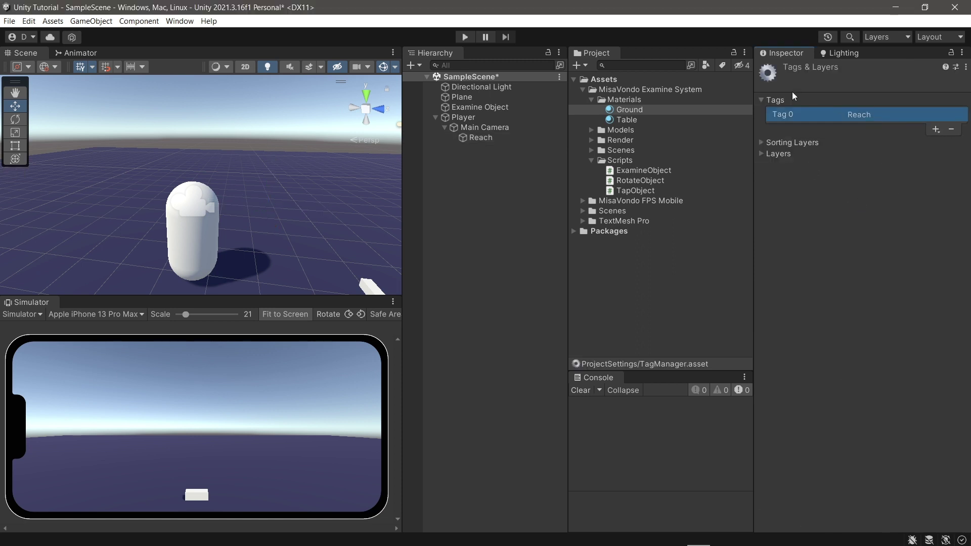
Assign the existing "Reach" tag to the Reach object and save the scene.
click(481, 138)
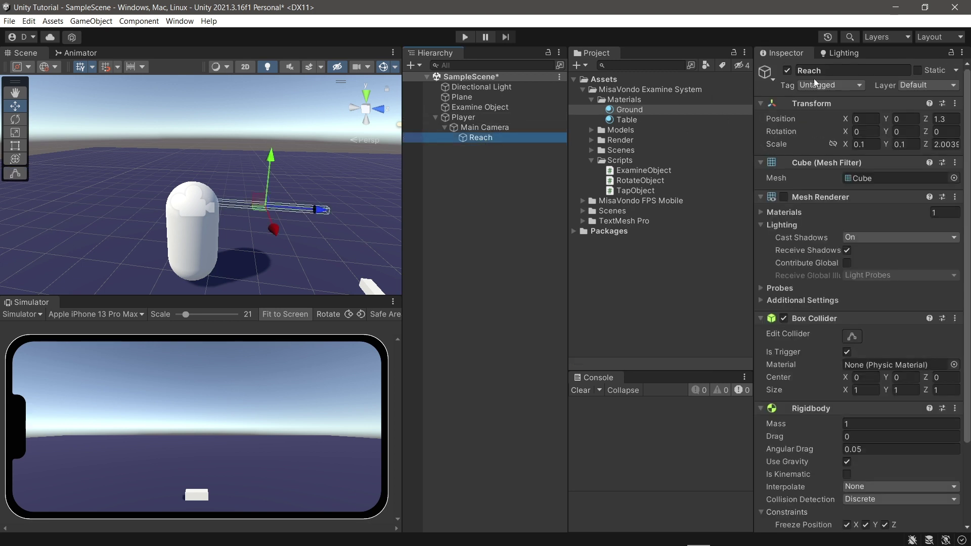
click(839, 86)
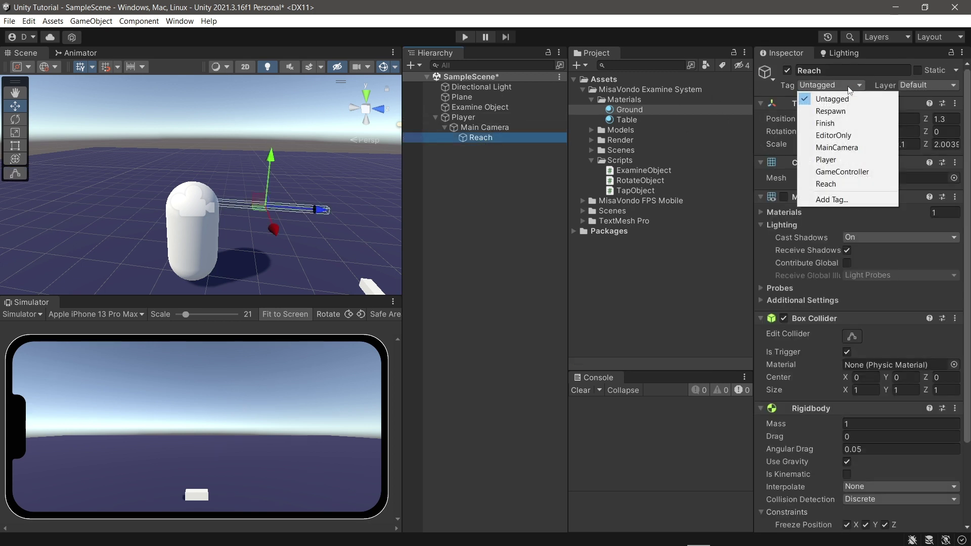
click(834, 183)
key(ctrl+s)
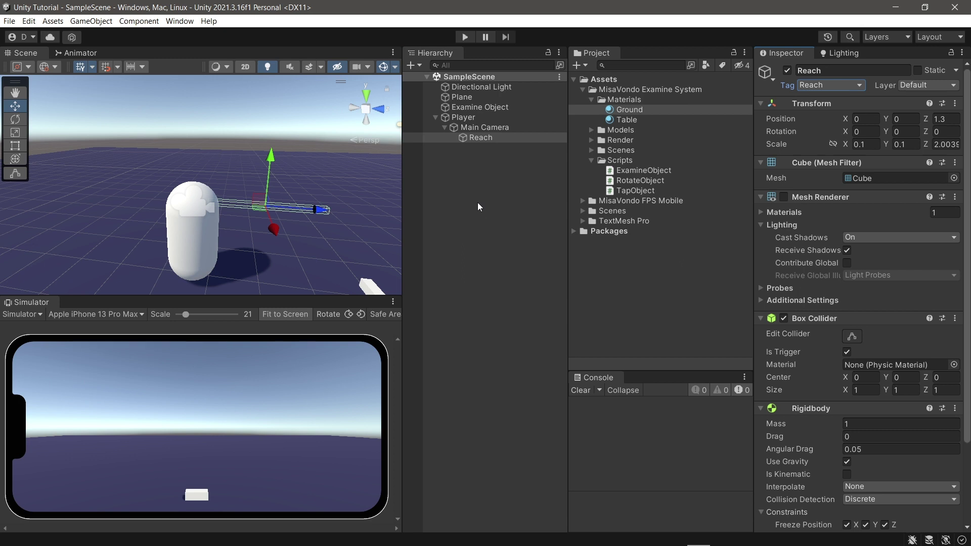
Collapse the Player hierarchy, duplicate the Examine Object, and save the scene.
click(477, 202)
click(453, 116)
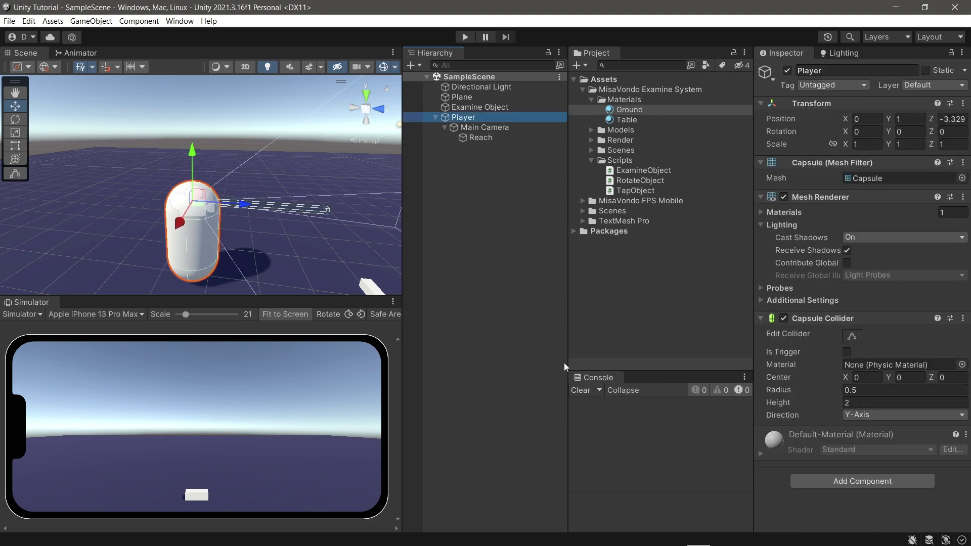
click(436, 117)
click(459, 107)
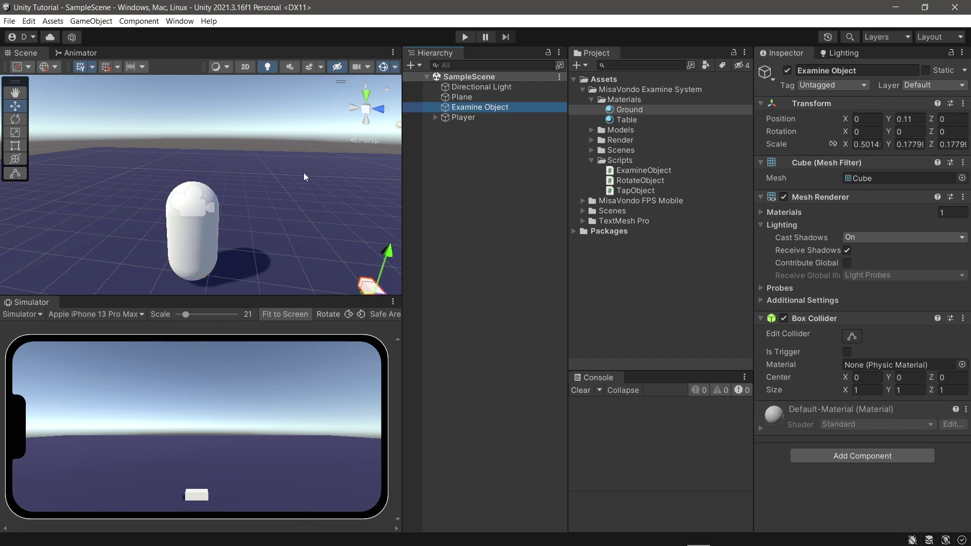
alt+drag(304, 172, 417, 242)
key(f)
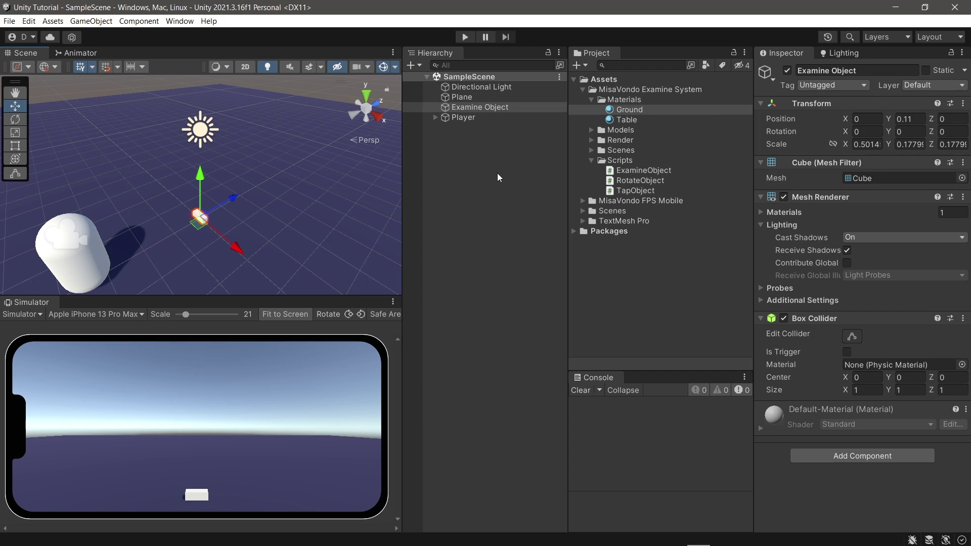
key(ctrl+d)
key(ctrl+s)
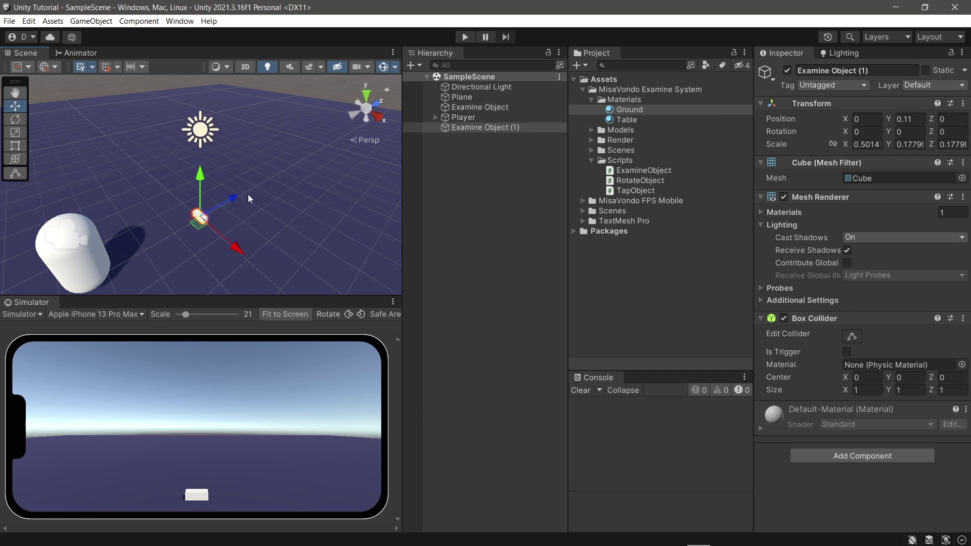
Move the duplicated Examine Object away from the original along X to about 9.94.
right_drag(248, 195, 443, 186)
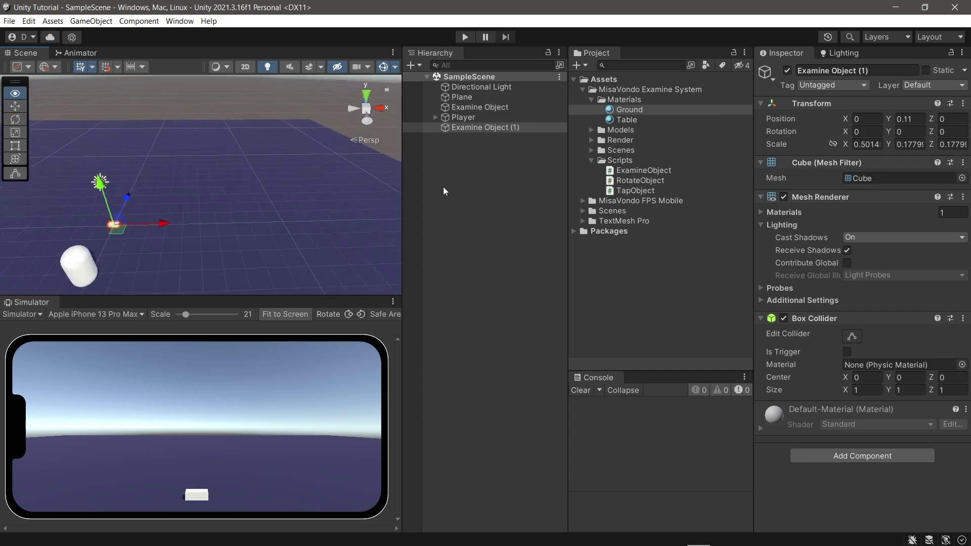
drag(180, 215, 499, 210)
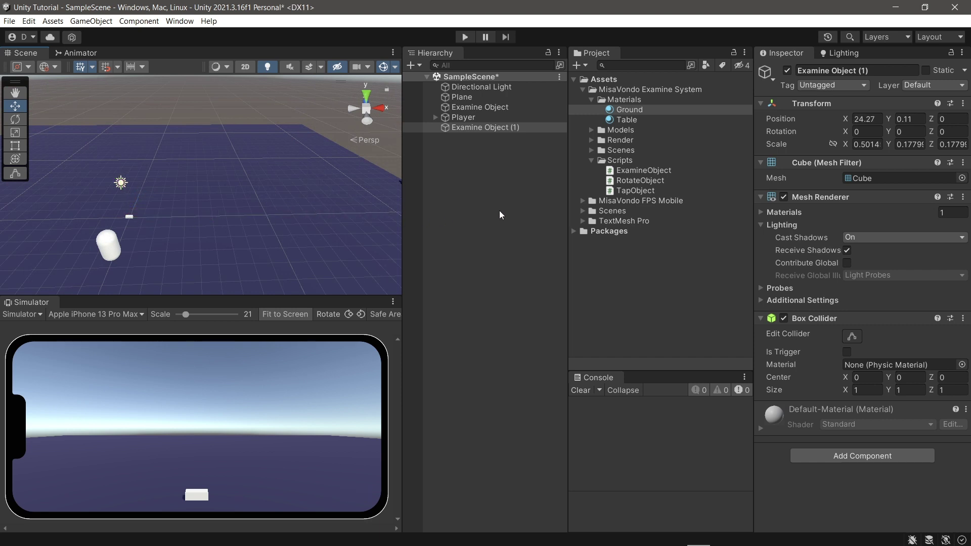
right_drag(197, 178, 174, 186)
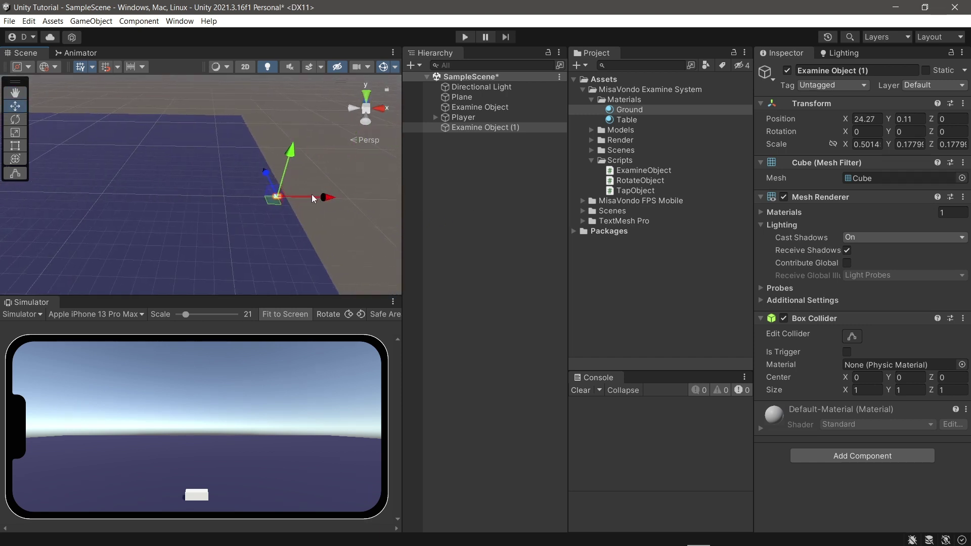
click(358, 188)
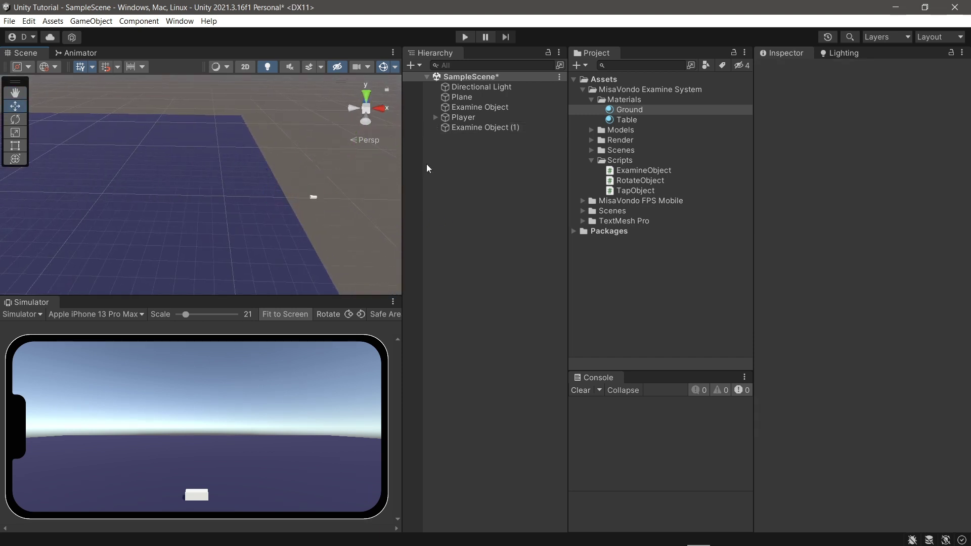
click(503, 128)
drag(363, 203, 182, 145)
Rename the duplicated Examine Object (1) as "Examine Object".
click(497, 128)
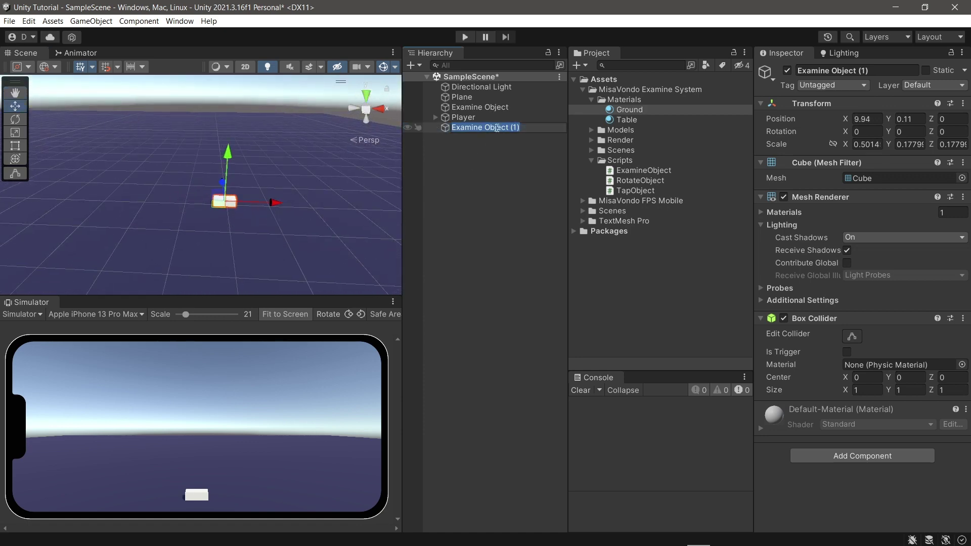
click(532, 126)
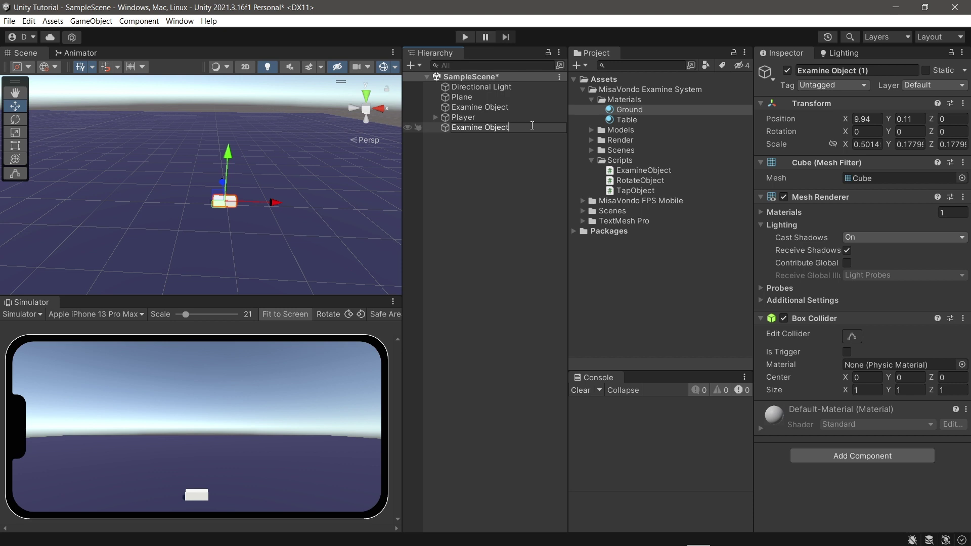
click(508, 97)
Rename the original Examine Object near the player as "Object" and save the scene.
click(508, 104)
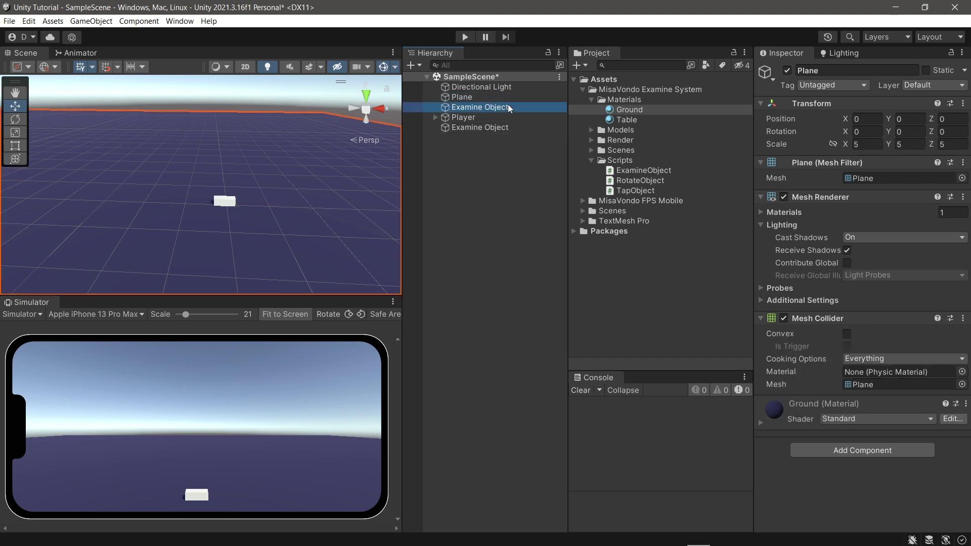
click(508, 104)
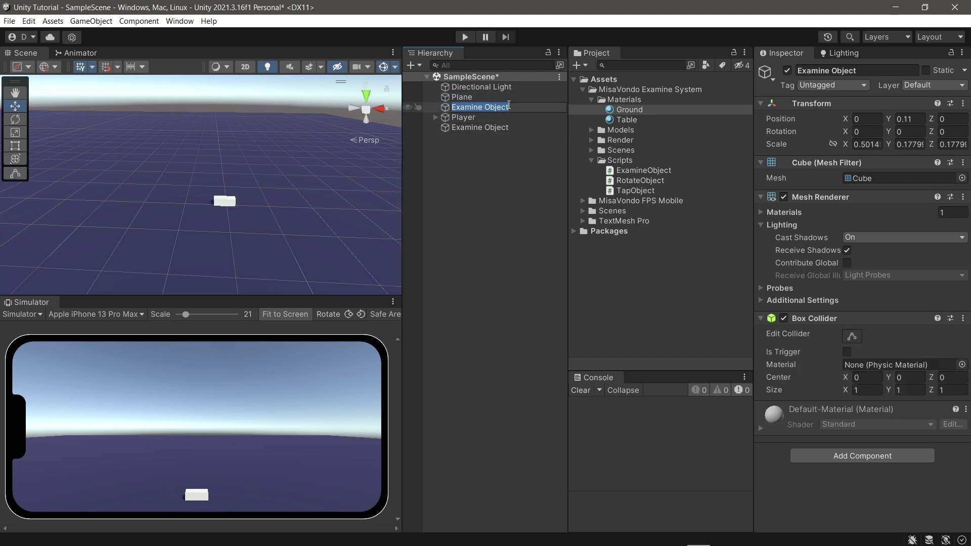
text(Ob)
key(Return)
key(ctrl+s)
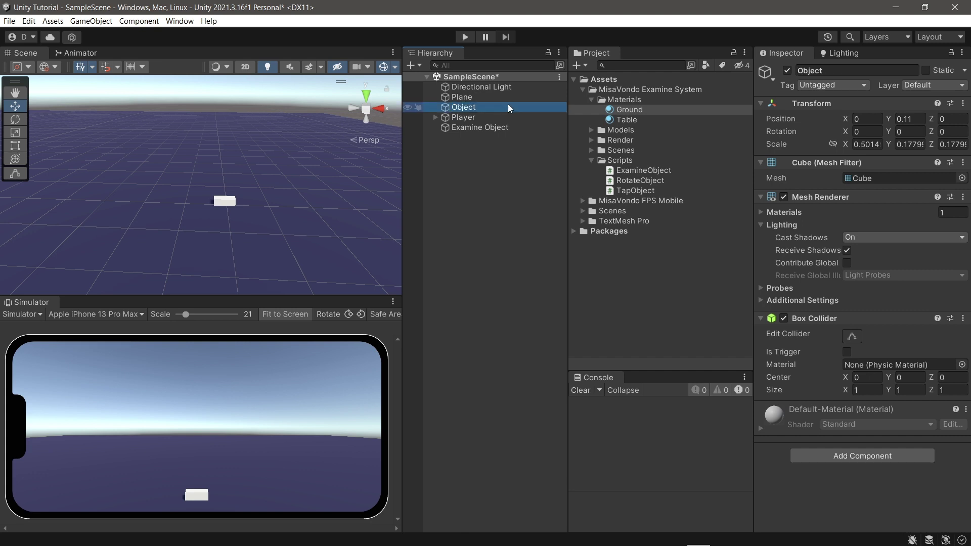
Add a camera as a child of the Examine Object and name it "Examine Camera".
click(503, 128)
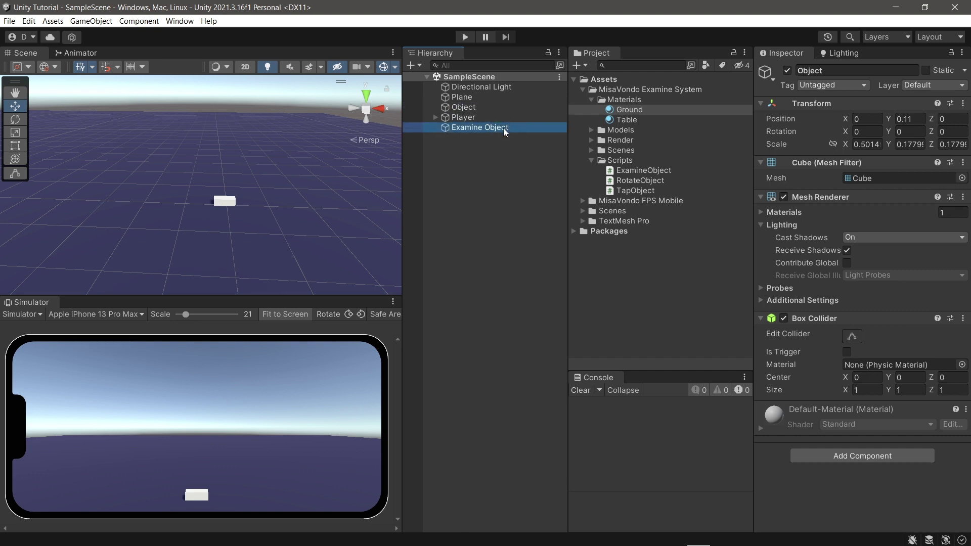
right_click(481, 210)
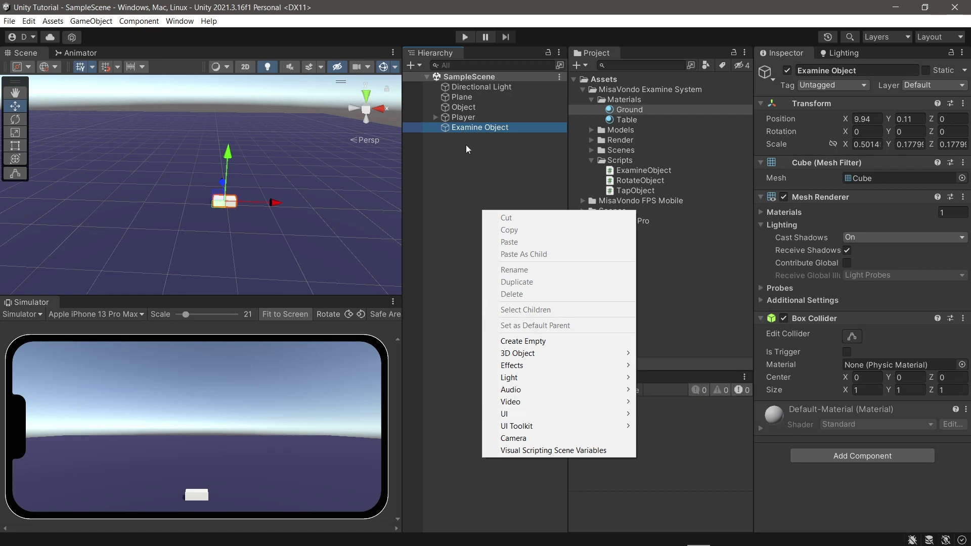
right_click(477, 128)
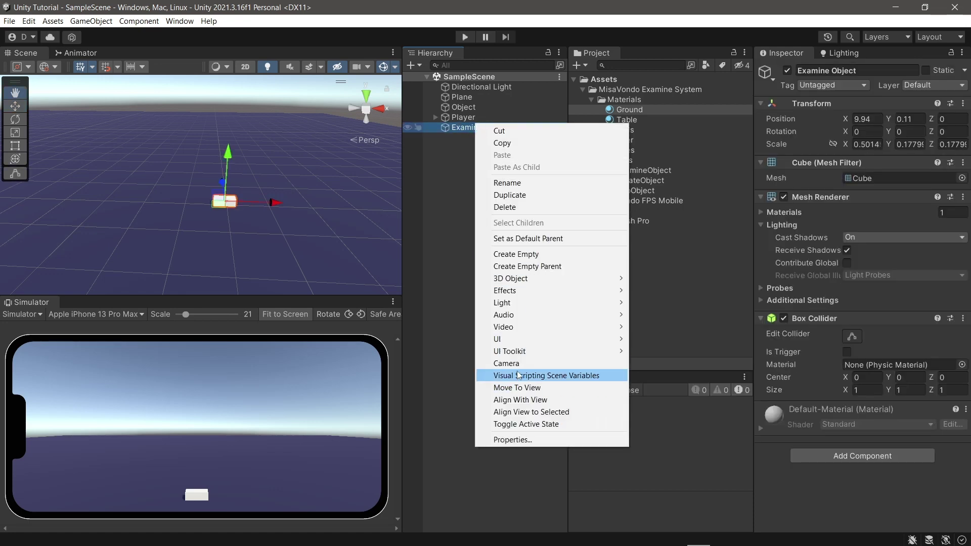
click(516, 368)
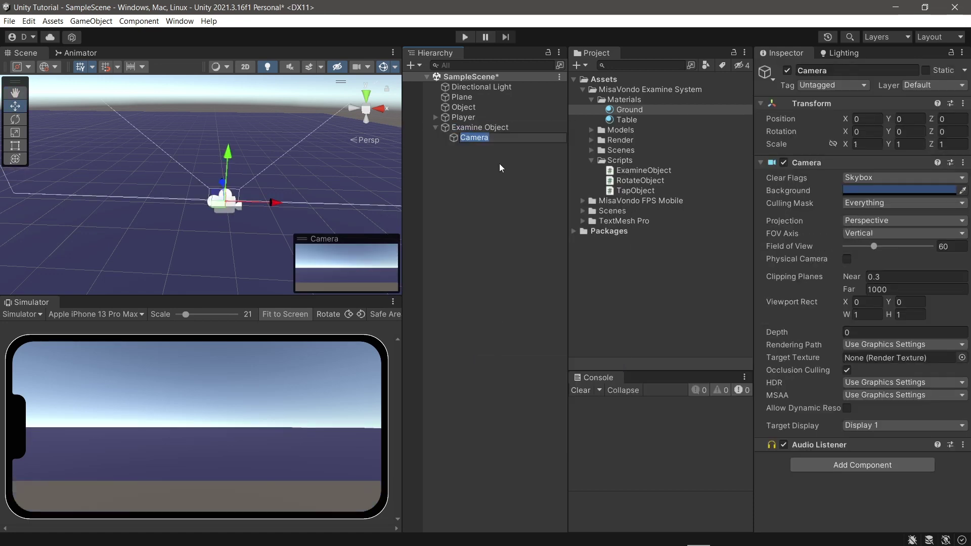
text(Examin)
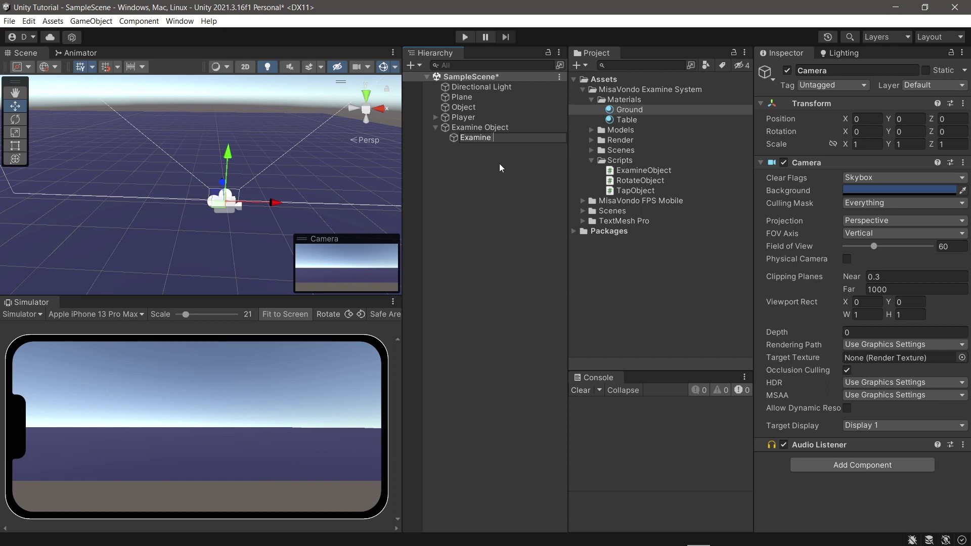
text(e Camer)
key(BackSpace)
text(era)
key(Return)
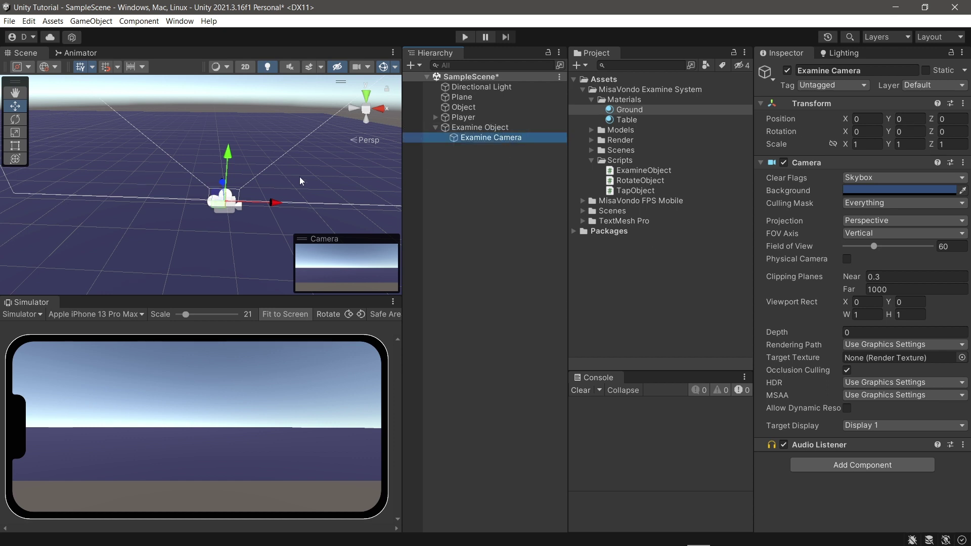
Move the Examine Camera to about Y 0.48, Z -2.71 so it faces the Examine Object, and unparent it to the scene root.
alt+drag(293, 197, 201, 173)
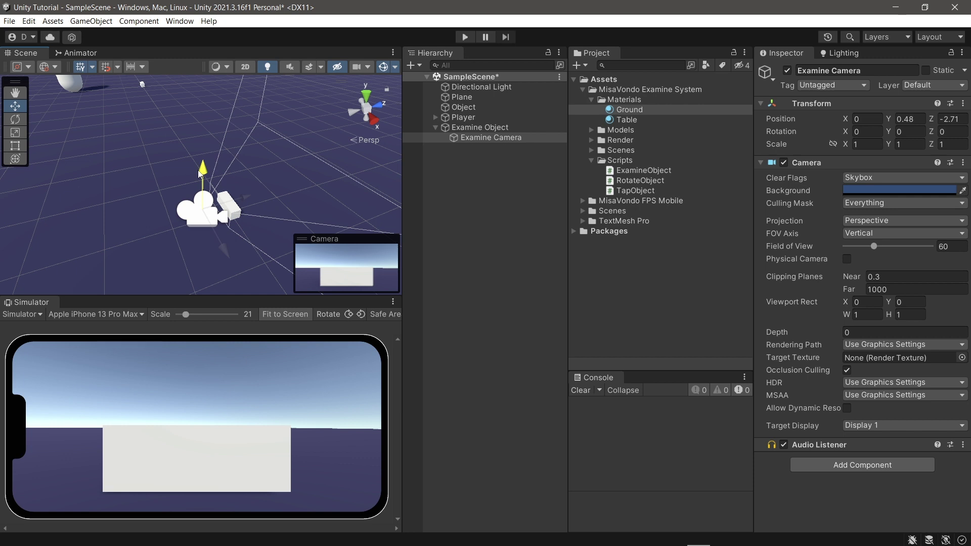
click(489, 191)
click(494, 129)
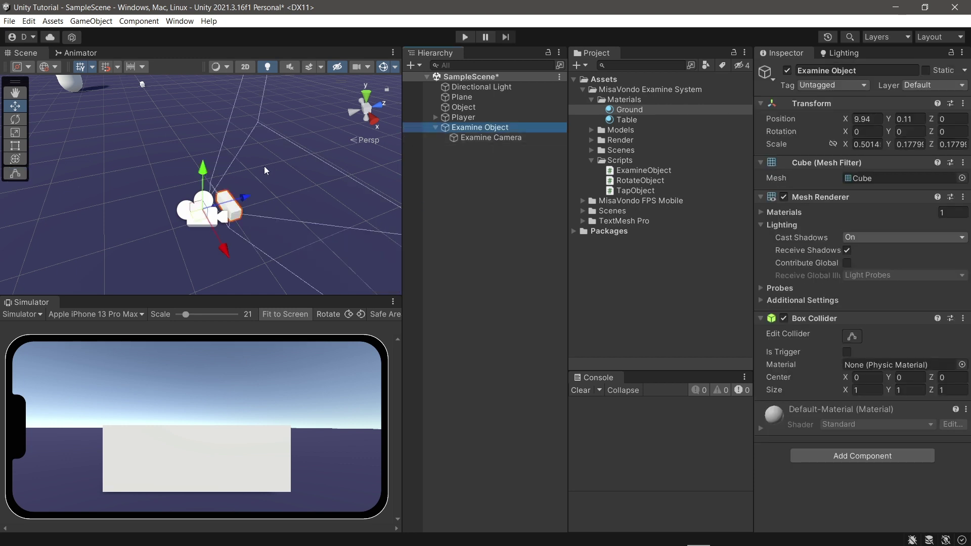
click(480, 139)
drag(481, 139, 478, 124)
Move the Examine Object to about Y 0.21 and Z 0.1 in front of the Examine Camera and save the scene.
click(450, 139)
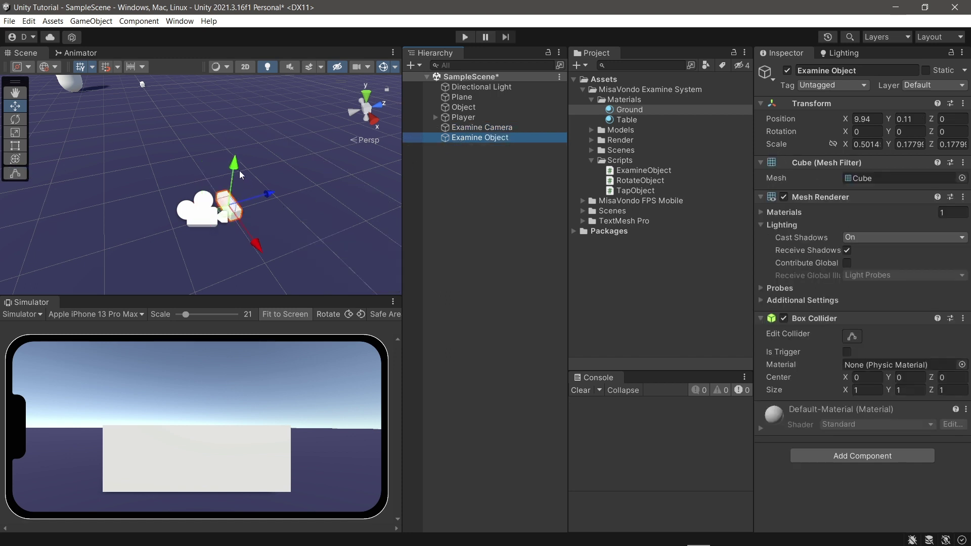
drag(241, 173, 354, 160)
key(ctrl+s)
click(478, 230)
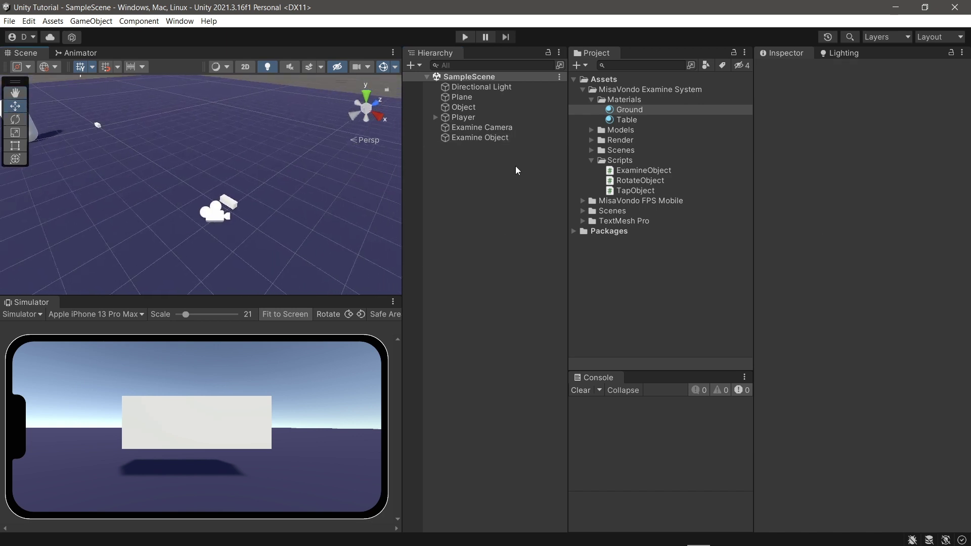
Assign the Examine Object to the UI layer and save the scene.
click(512, 135)
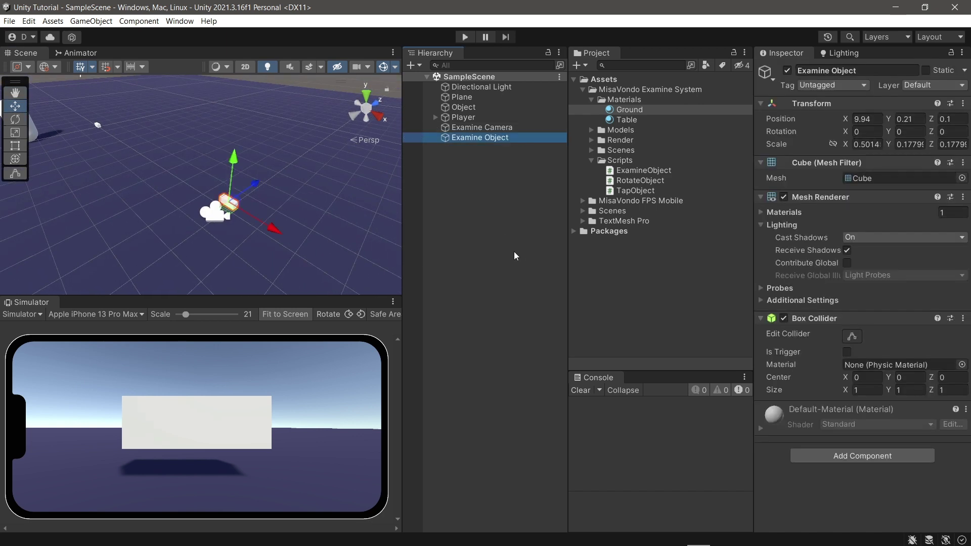
click(482, 268)
click(505, 138)
click(944, 84)
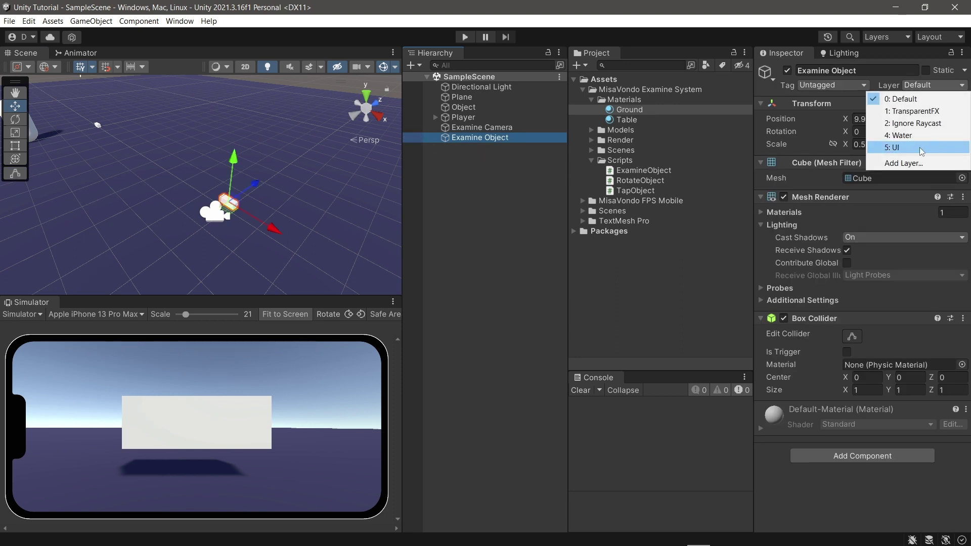
click(921, 148)
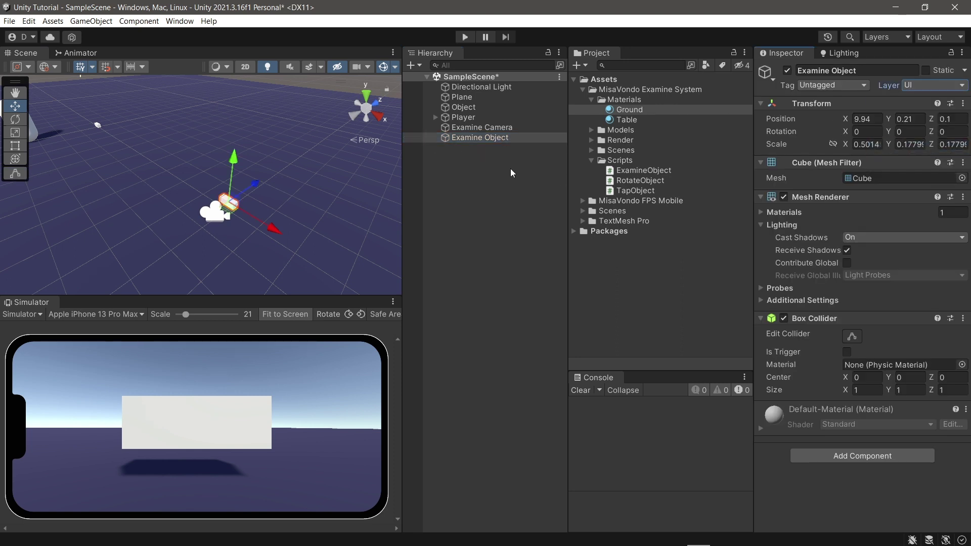
key(ctrl+s)
Set the Examine Camera's Culling Mask to the UI layer only and save the scene.
click(509, 129)
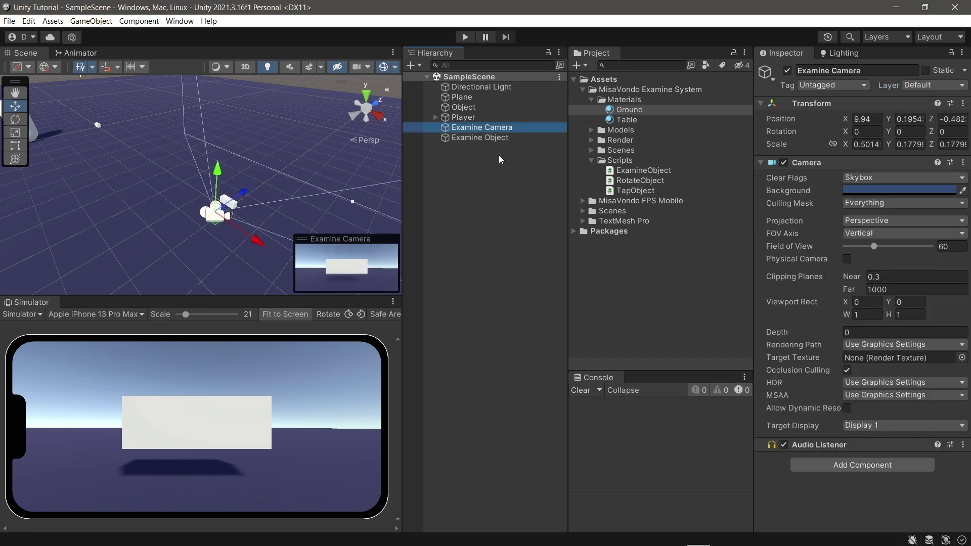
click(950, 83)
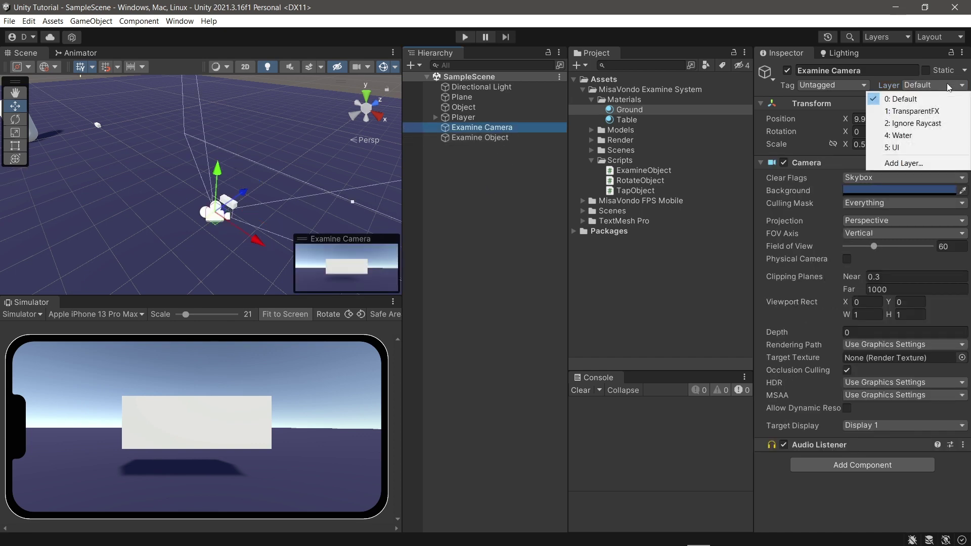
click(842, 205)
click(893, 205)
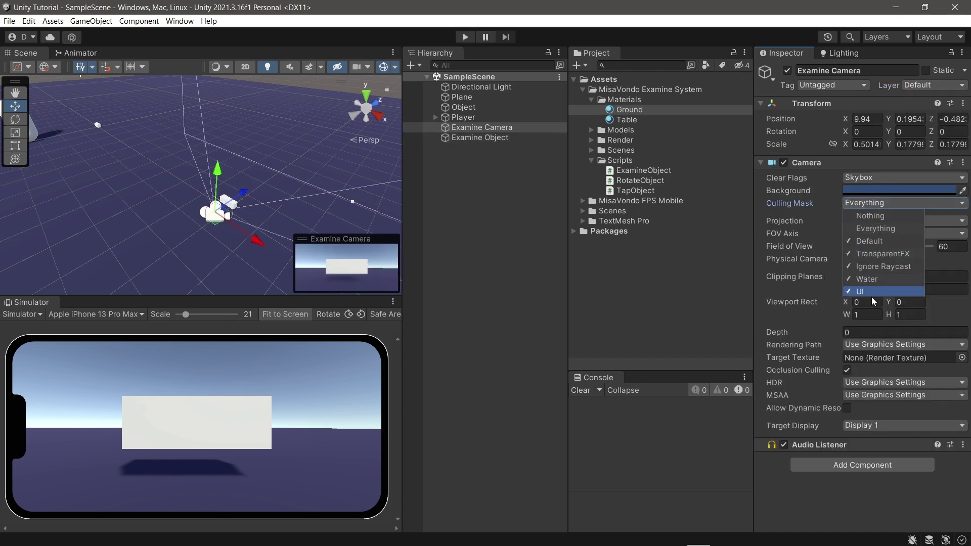
click(872, 215)
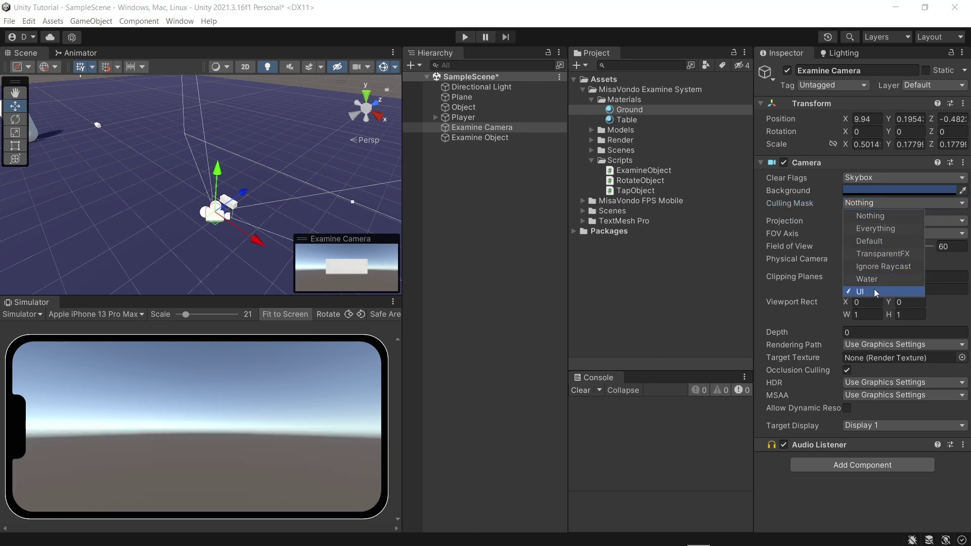
click(874, 290)
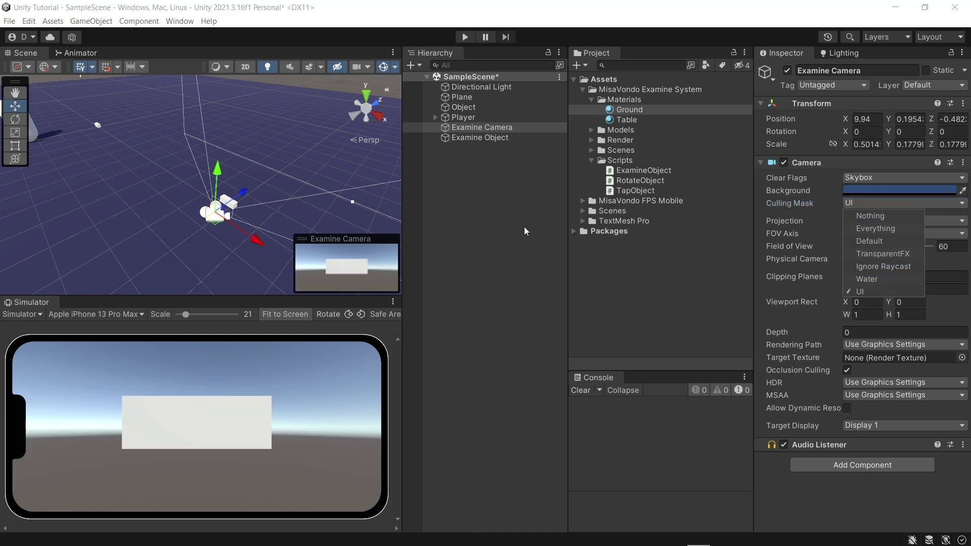
click(517, 207)
key(ctrl+s)
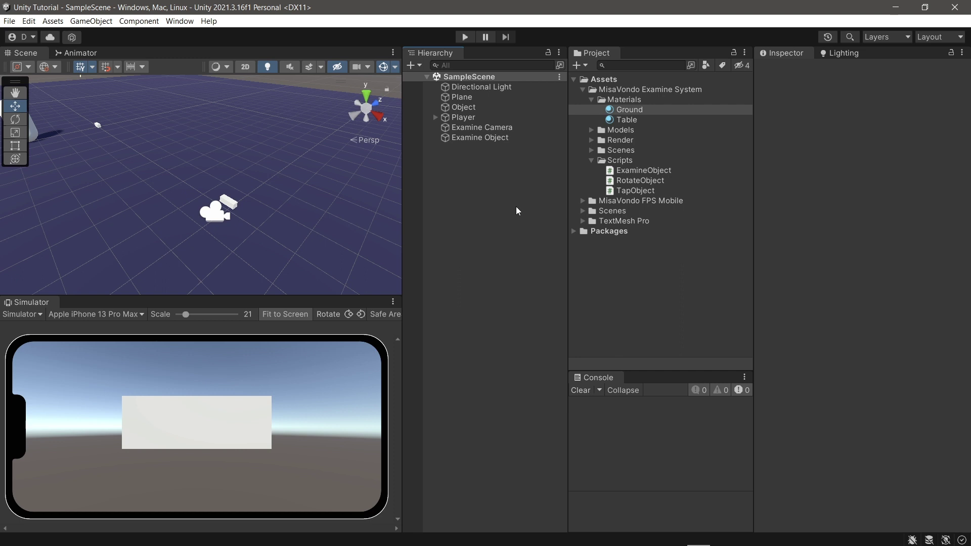
Set the Examine Camera's Clear Flags to Don't Clear and save the scene.
click(494, 127)
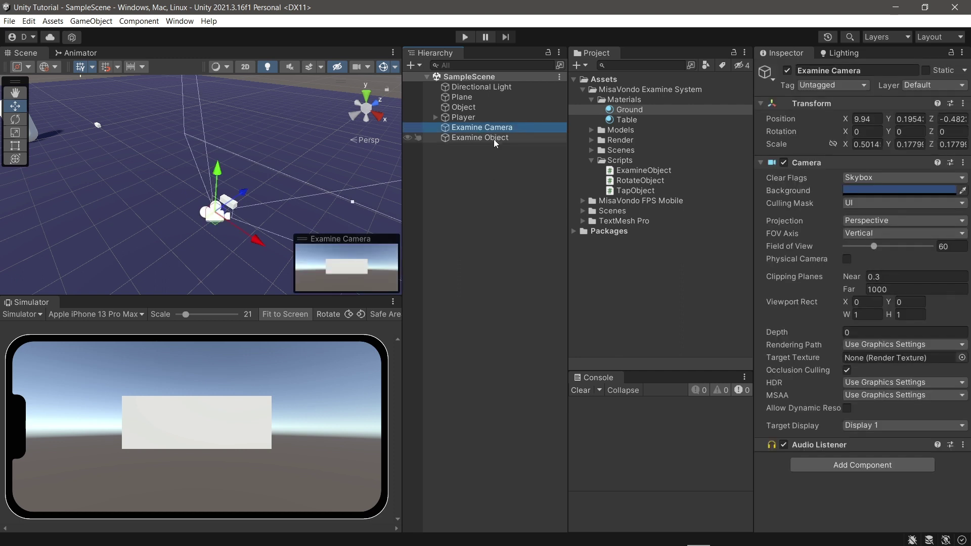
click(890, 181)
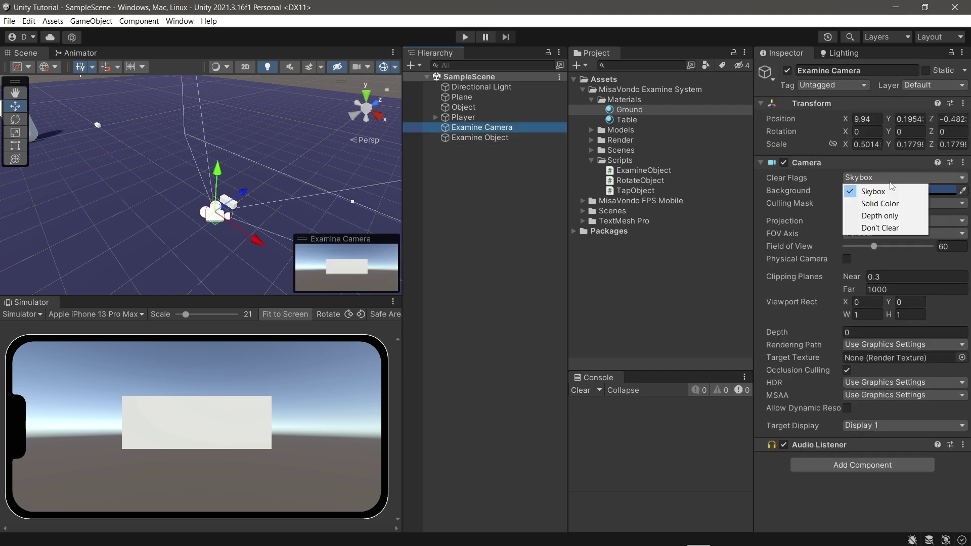
click(875, 225)
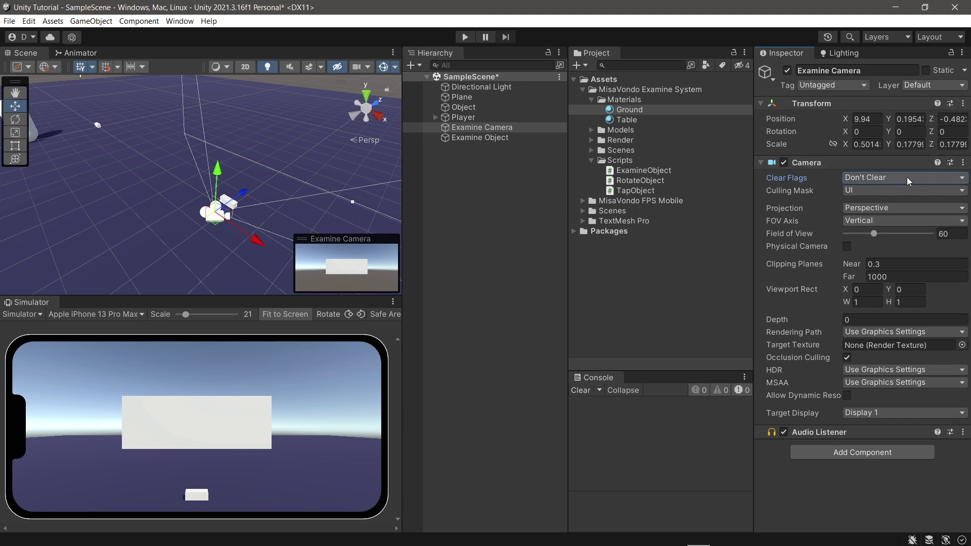
key(ctrl+s)
click(455, 199)
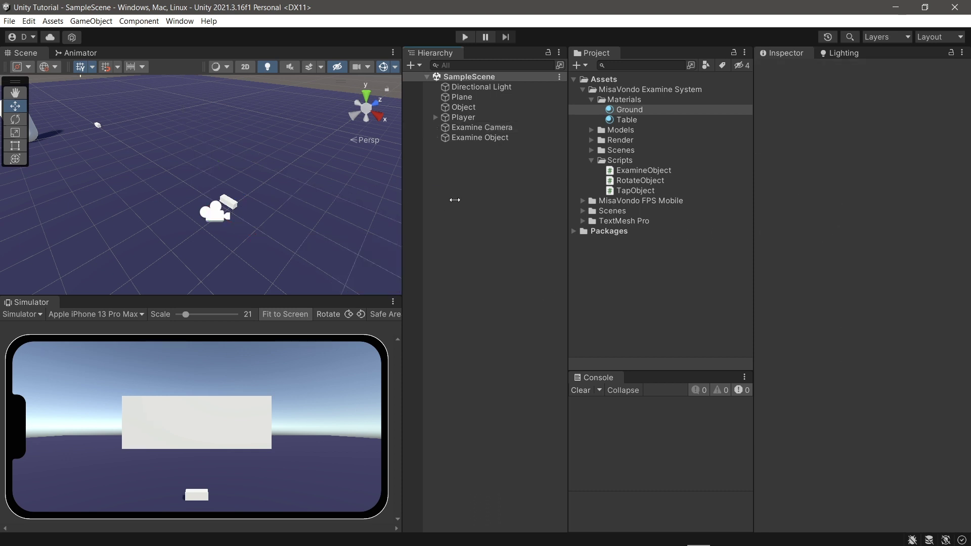
Remove the Audio Listener component from the Examine Camera and save the scene.
click(484, 127)
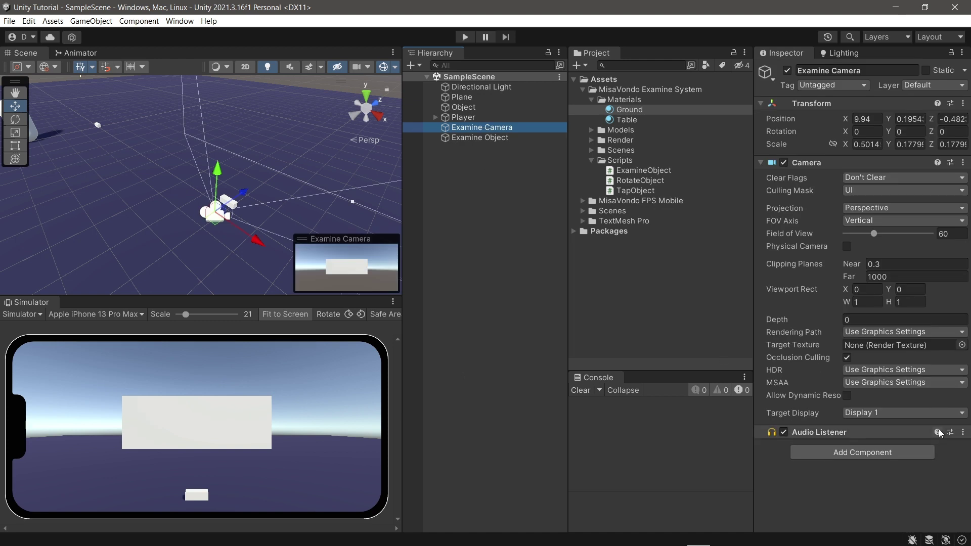
click(964, 433)
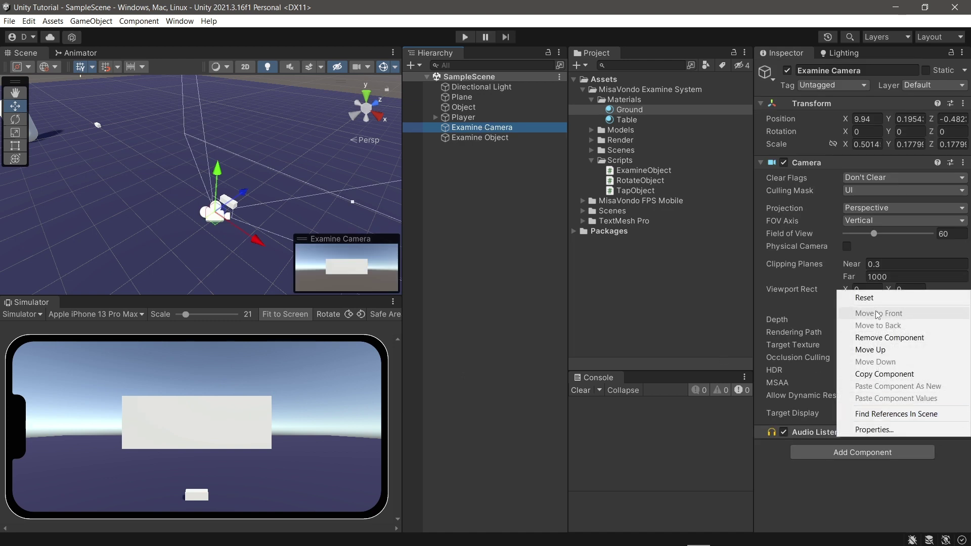
click(888, 338)
click(496, 250)
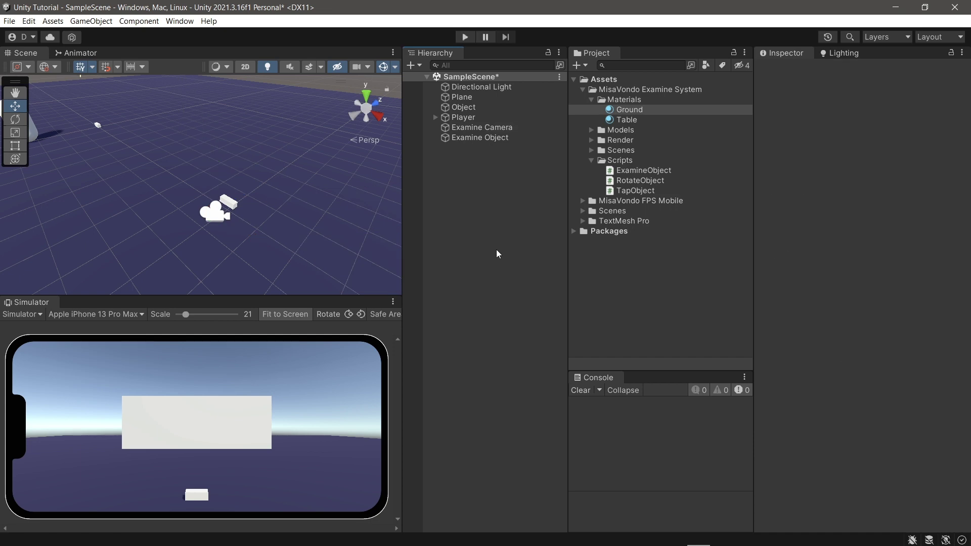
Attach the CharacterControl and MobileInput scripts from the MisaVondo FPS Mobile Scripts folder to the Player.
click(479, 128)
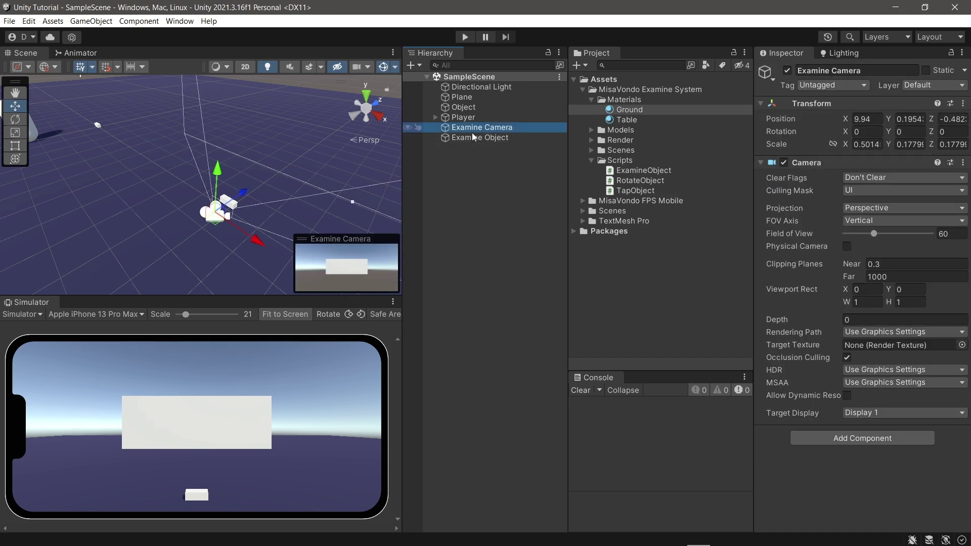
click(465, 136)
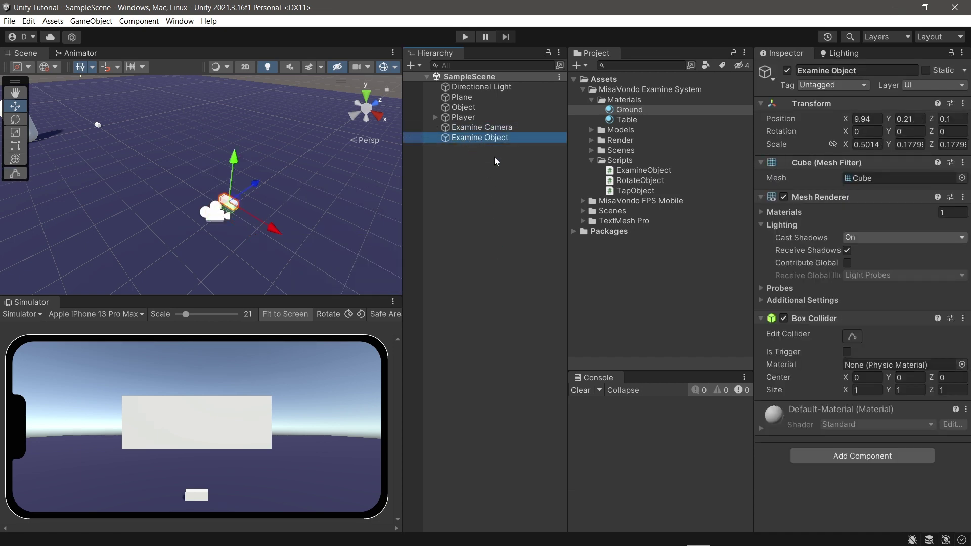
click(481, 120)
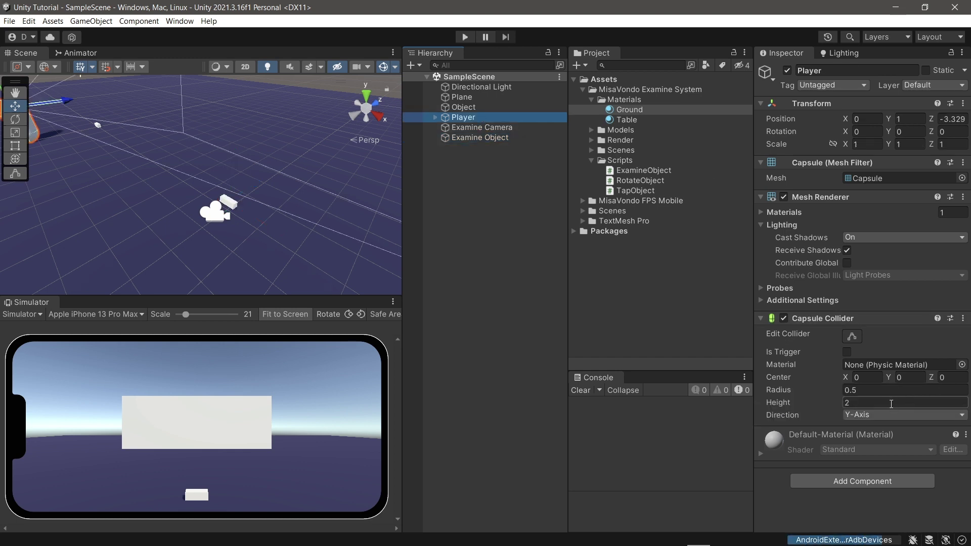
click(591, 99)
click(582, 90)
click(583, 100)
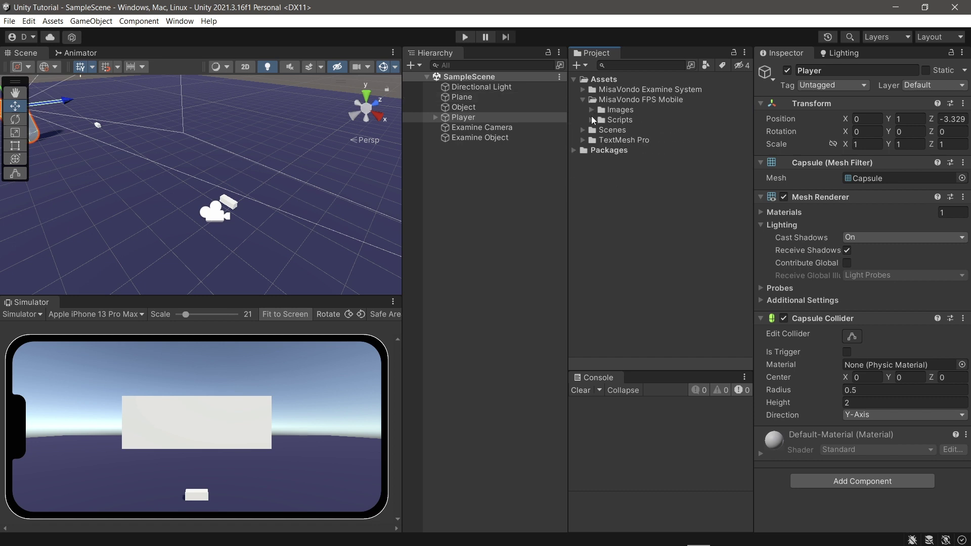
click(592, 119)
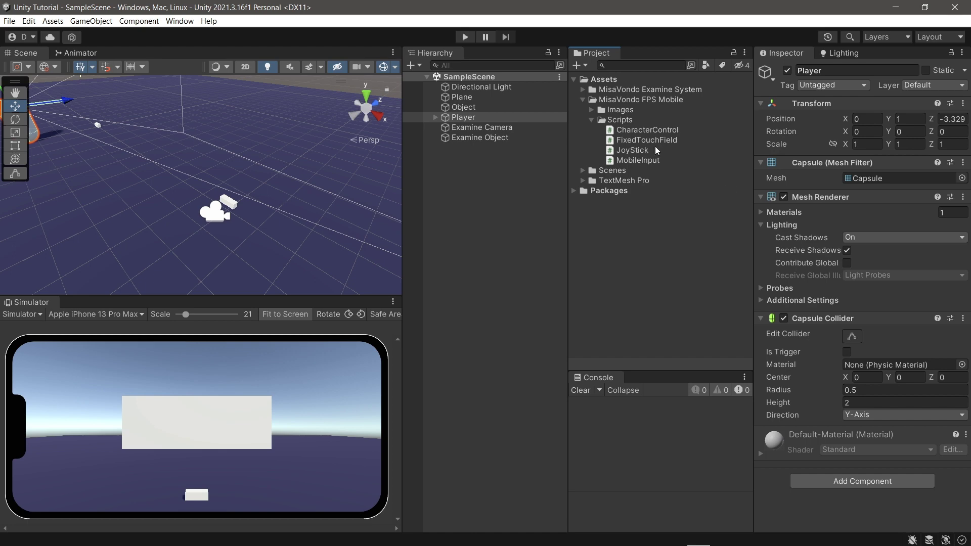
drag(654, 128, 826, 429)
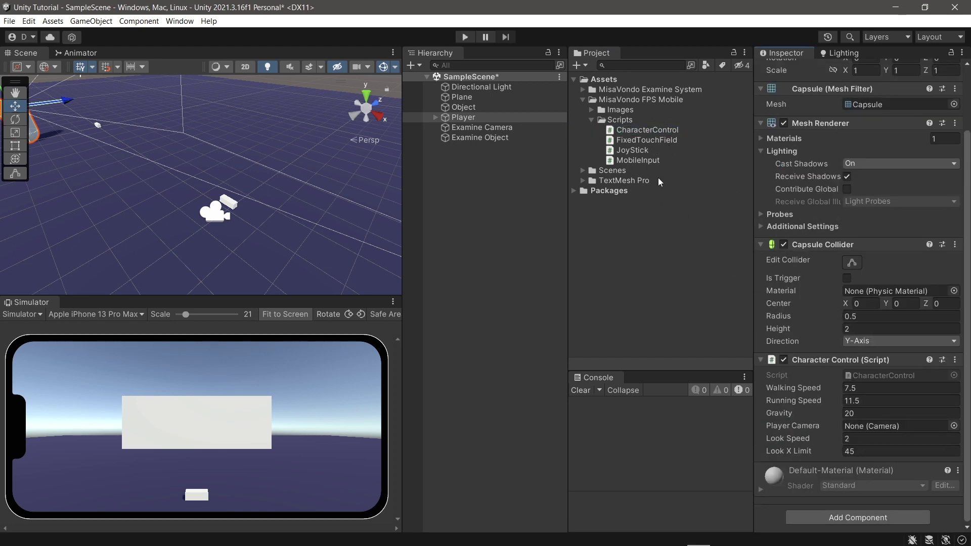
drag(637, 159, 827, 463)
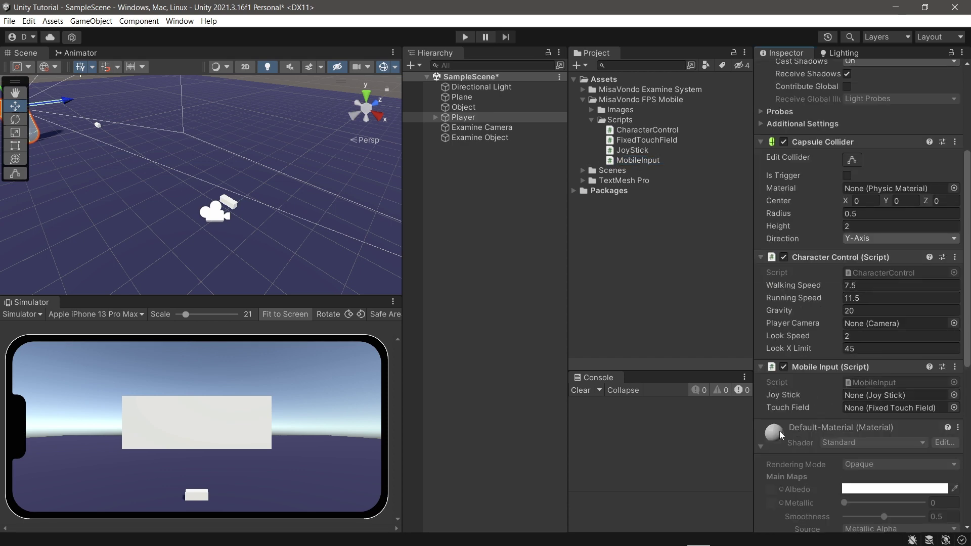
click(761, 447)
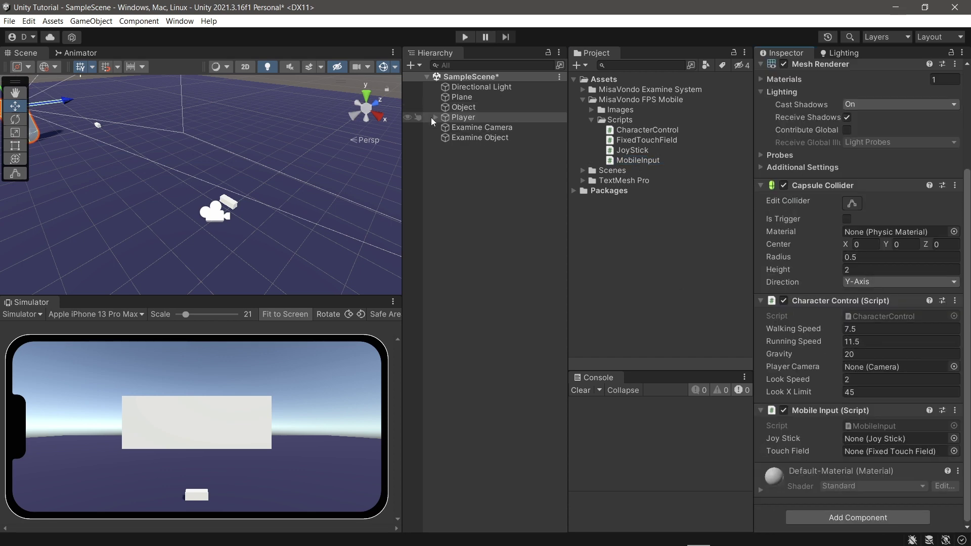
Set the Player's Character Control to use Main Camera as Player Camera, Walking Speed 3 and Running Speed 5, and save the scene.
click(435, 117)
drag(484, 128, 886, 371)
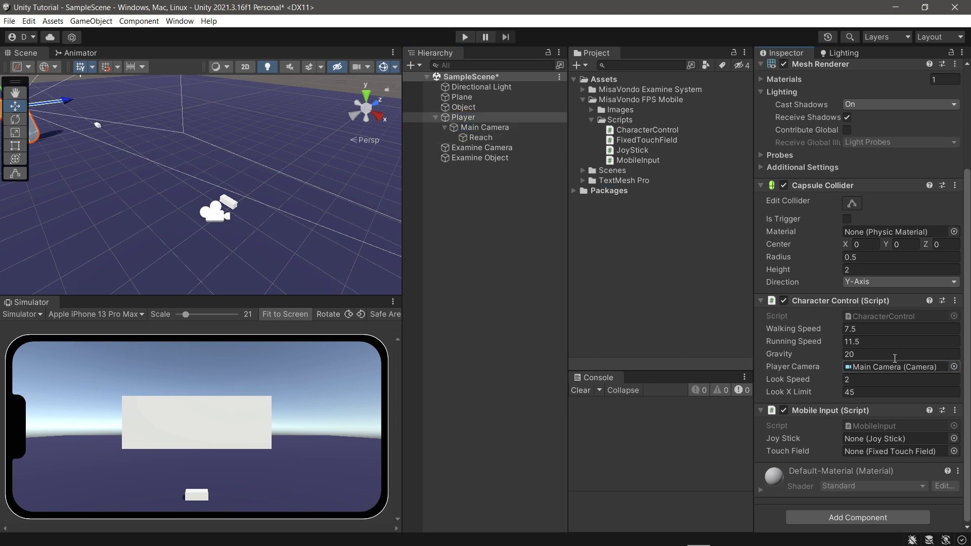
click(871, 327)
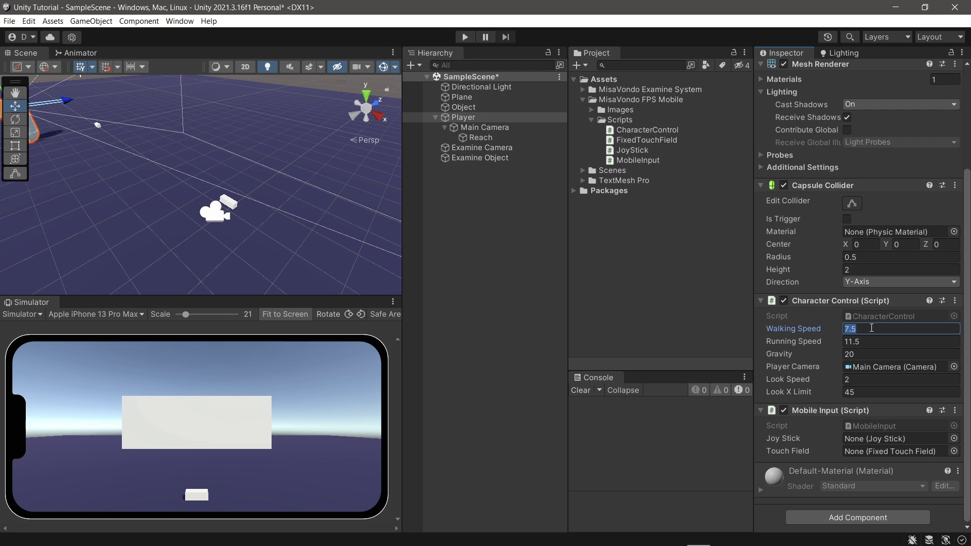
text(3)
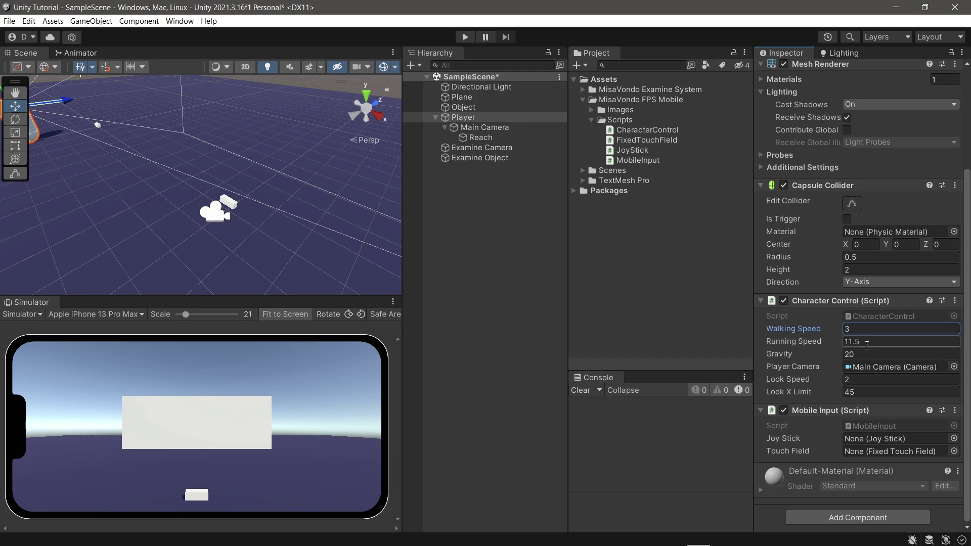
click(867, 343)
text(5)
key(Return)
key(ctrl+s)
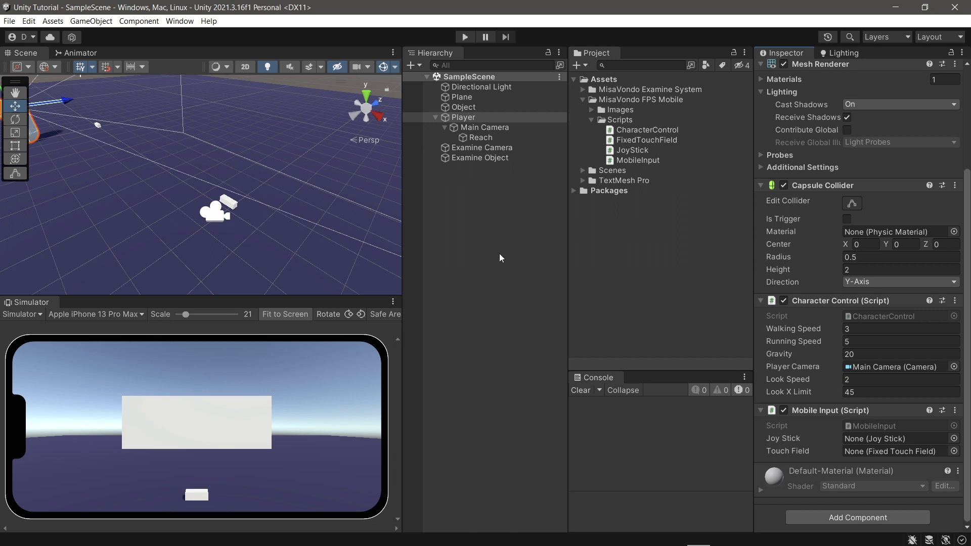
Create a UI Canvas in the scene, name it Canvas Player, and save the scene.
click(499, 254)
right_click(498, 210)
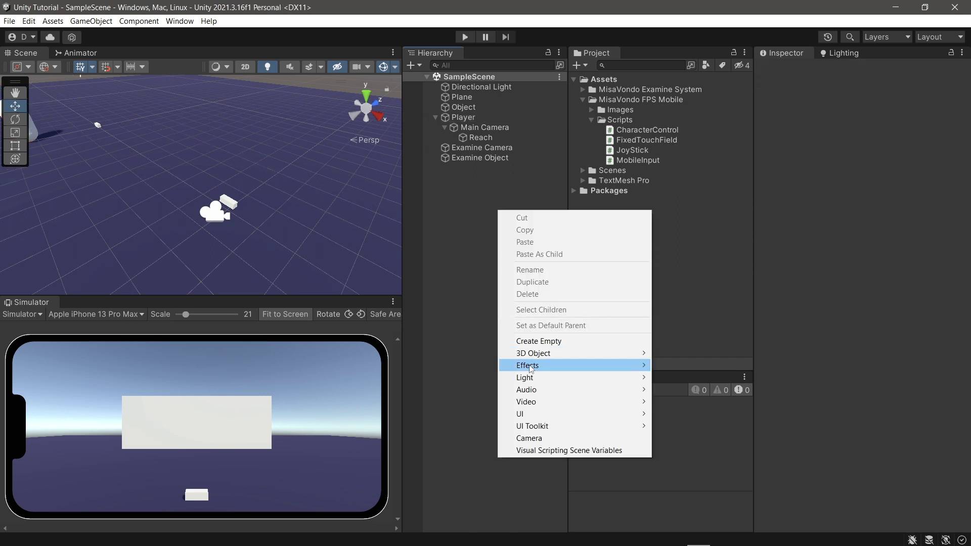
mouse_move(537, 413)
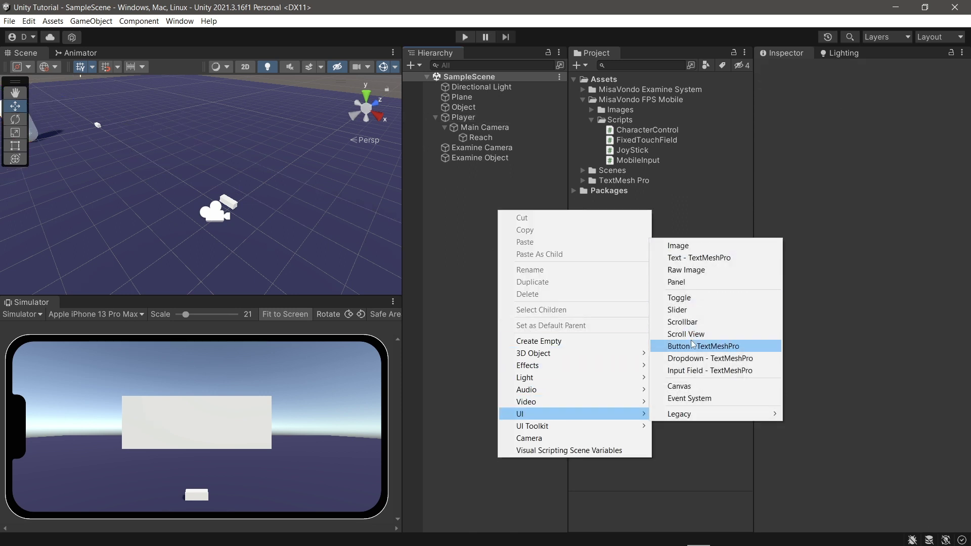
click(690, 386)
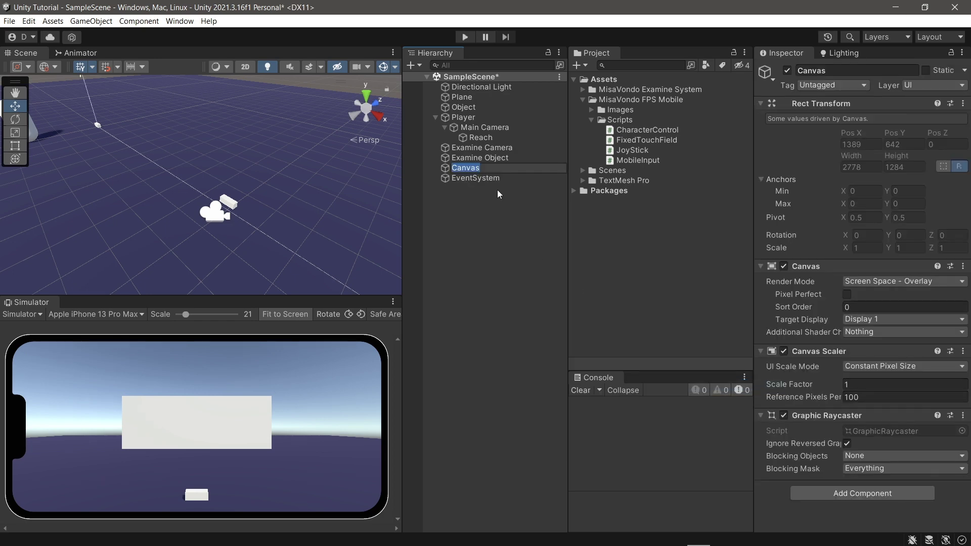
click(492, 168)
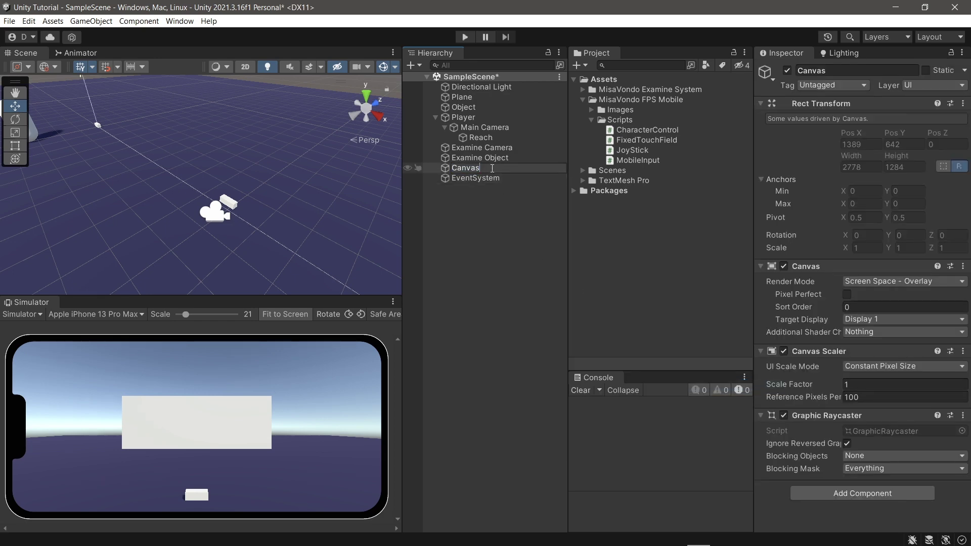
text(Player)
key(Return)
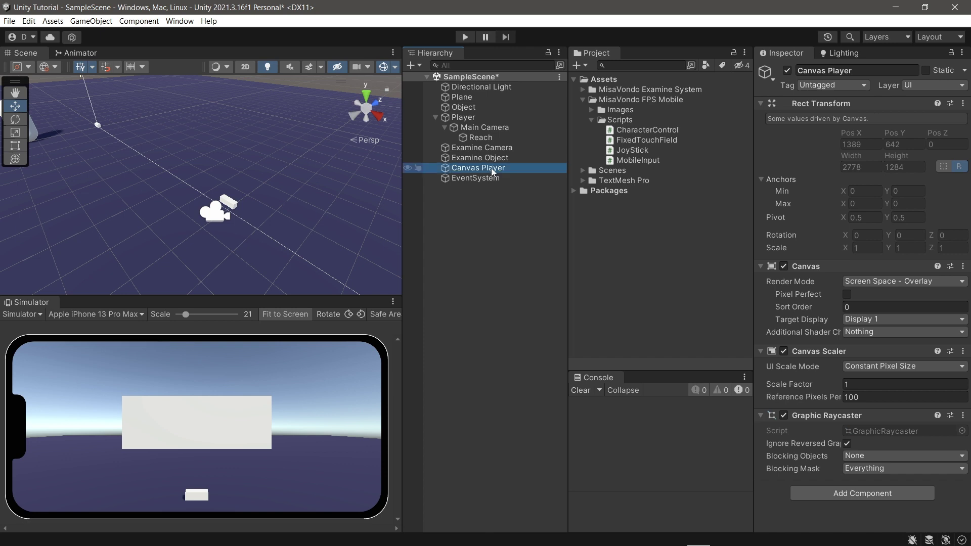
key(ctrl+s)
Switch the Scene view to 2D and add a UI Image named TouchArea as a child of Canvas Player.
double_click(490, 168)
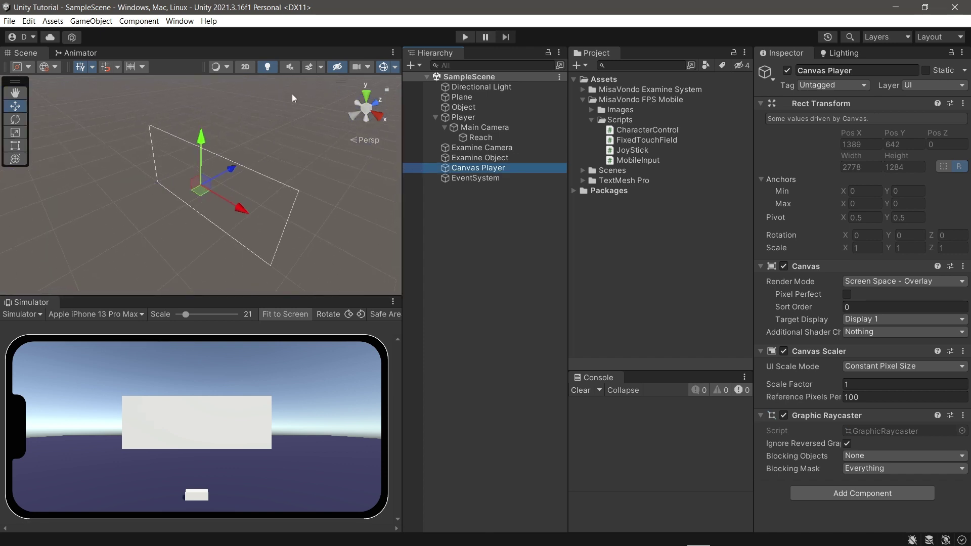
click(245, 67)
scroll(198, 178, up, 3)
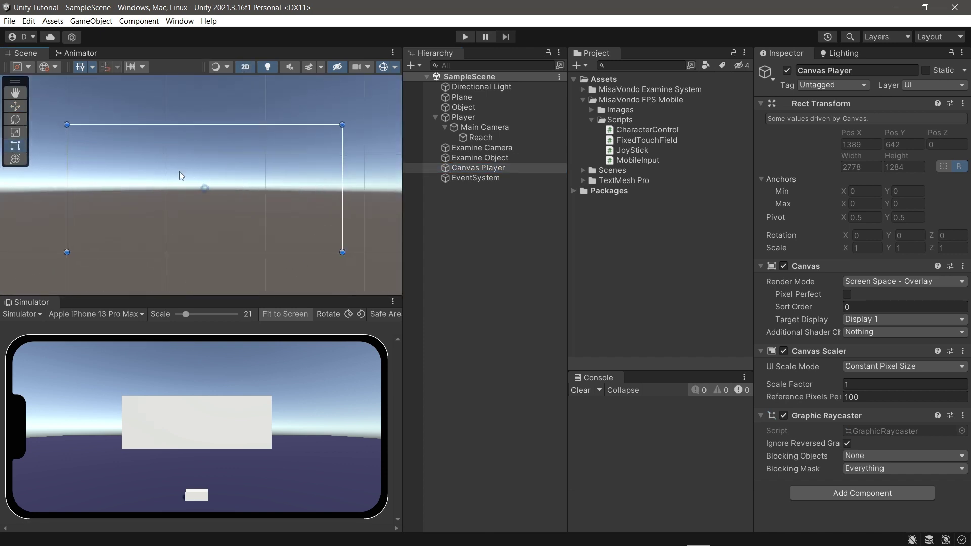
scroll(211, 186, up, 1)
drag(211, 186, 189, 180)
key(t)
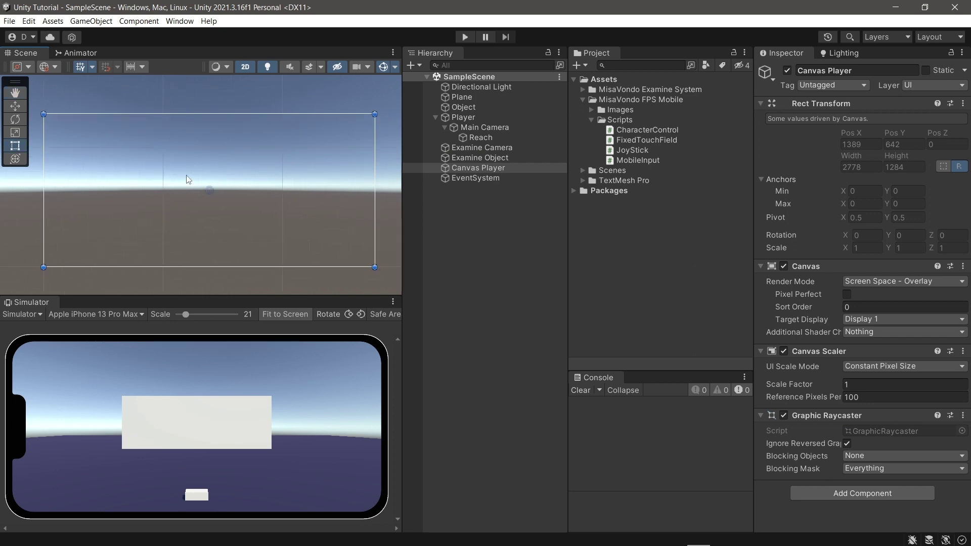
right_click(479, 169)
mouse_move(555, 387)
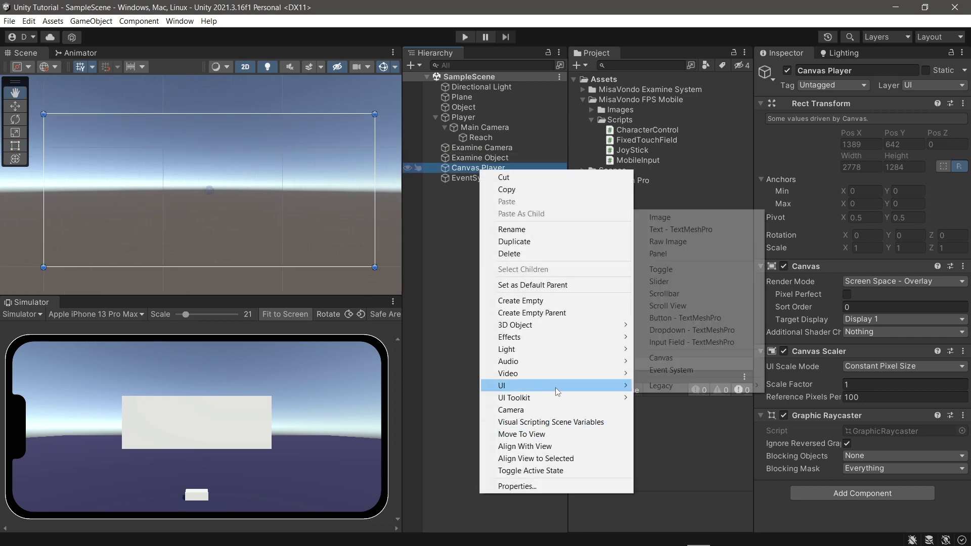
click(659, 217)
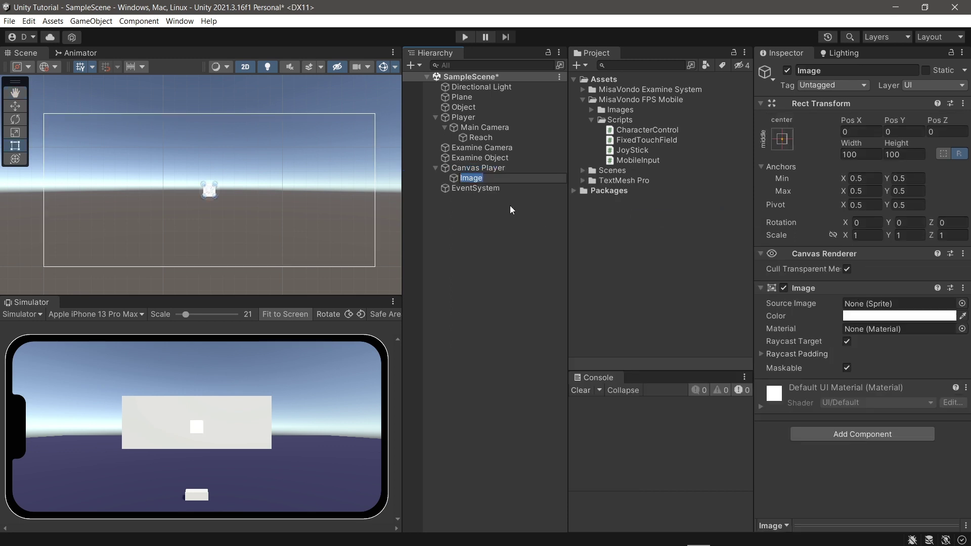
text(TouchArea)
key(Return)
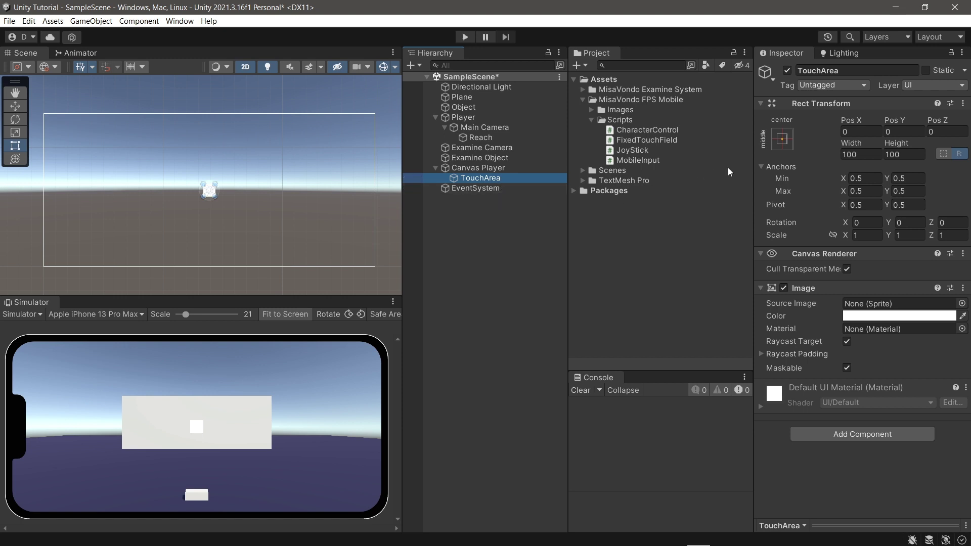
Anchor and position TouchArea at the canvas's right edge with vertical stretch, and widen it toward the canvas's left side to about 1775.
click(777, 145)
key(shift+alt)
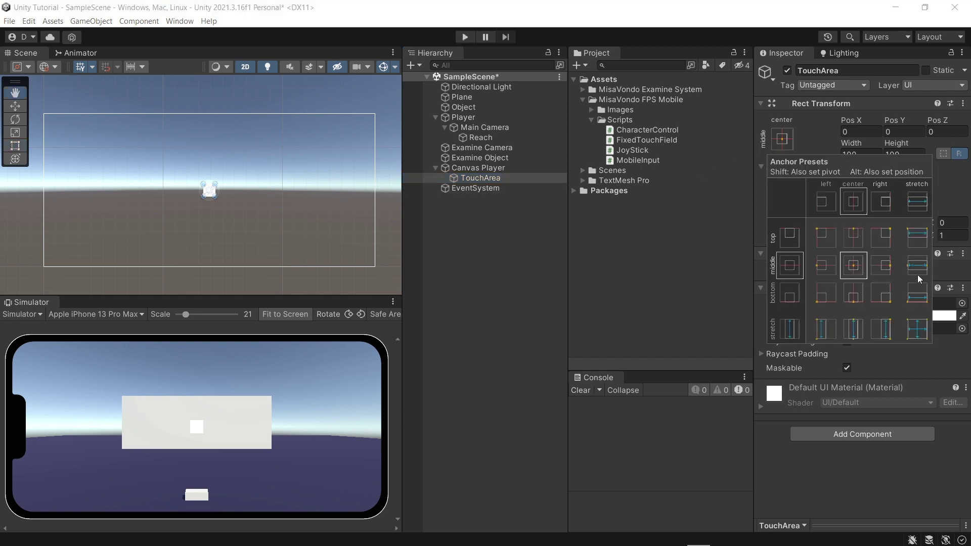
alt+shift+click(890, 328)
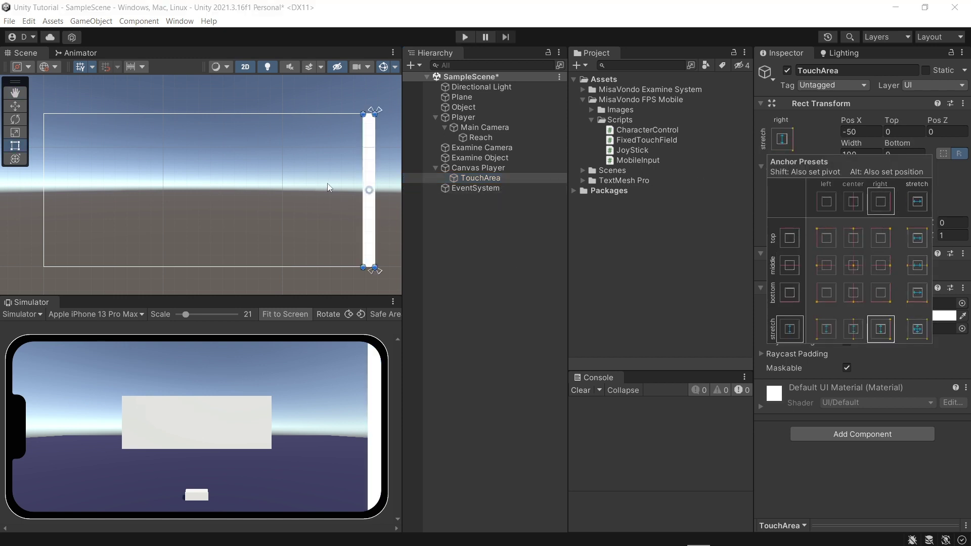
click(359, 205)
drag(363, 208, 161, 213)
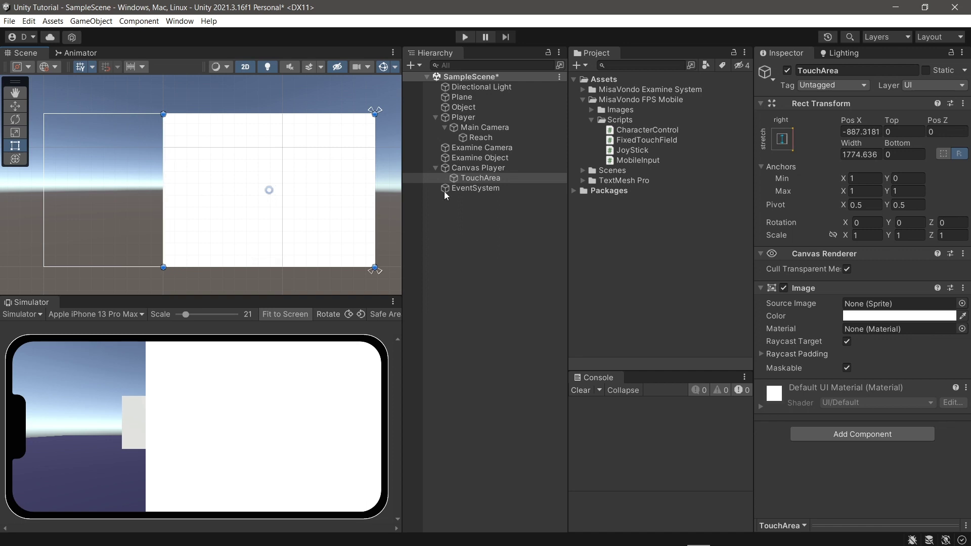
Make TouchArea's image color fully transparent and attach the FixedTouchField script to it.
click(899, 316)
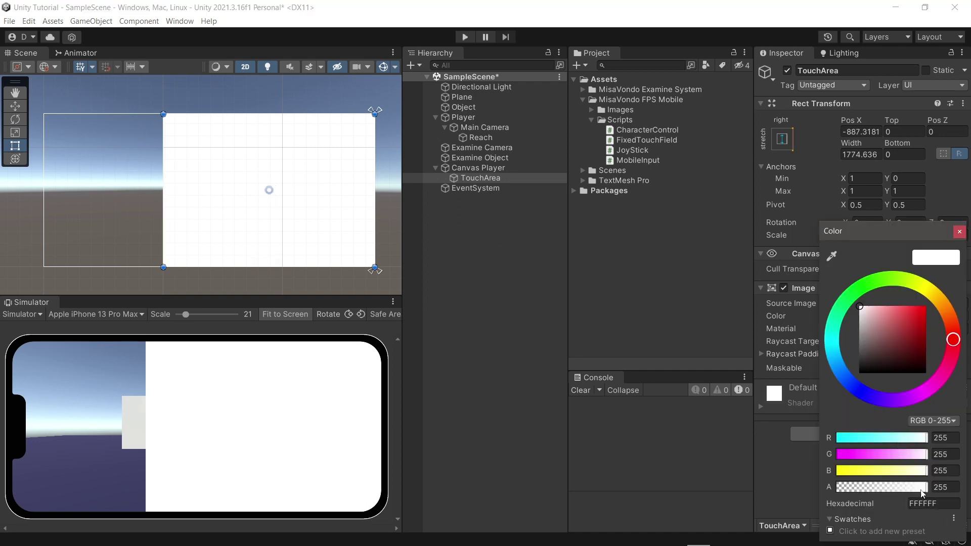
drag(926, 487, 782, 494)
click(959, 232)
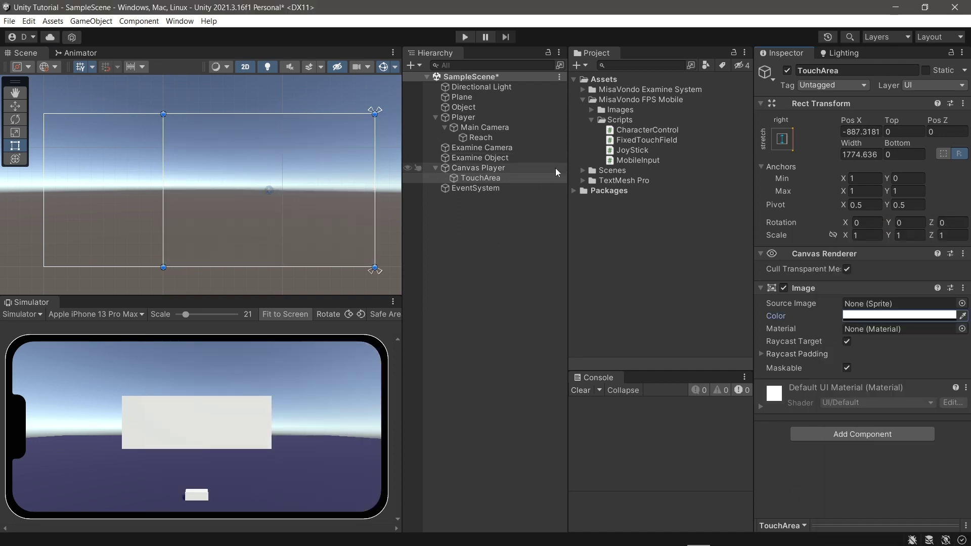
drag(653, 142, 799, 377)
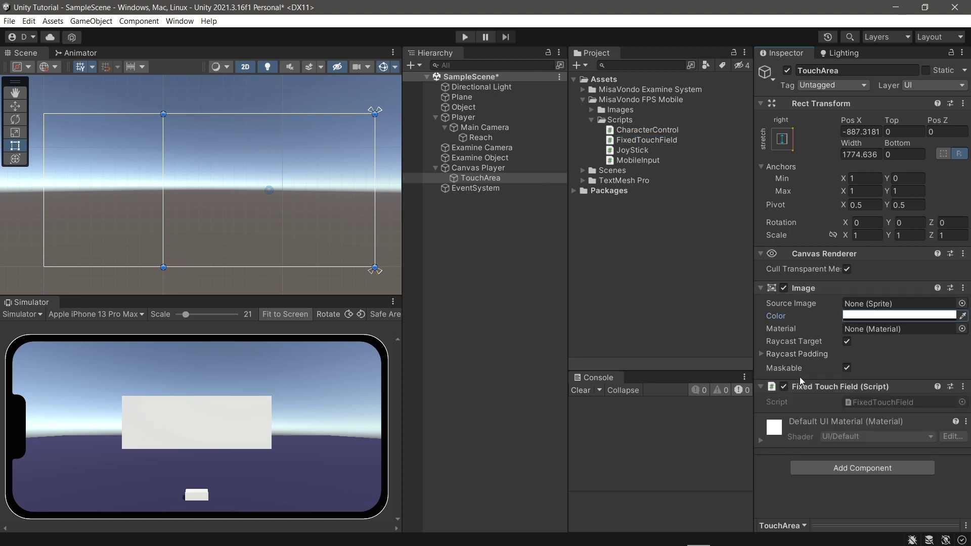
Add a second UI Image under Canvas Player, and anchor and position it at the canvas's bottom-left corner.
click(499, 168)
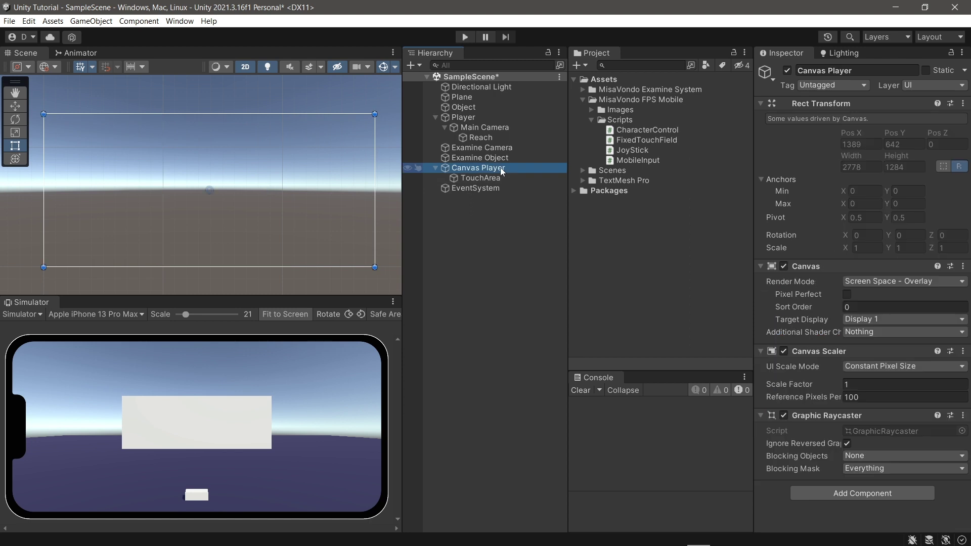
right_click(499, 167)
mouse_move(531, 376)
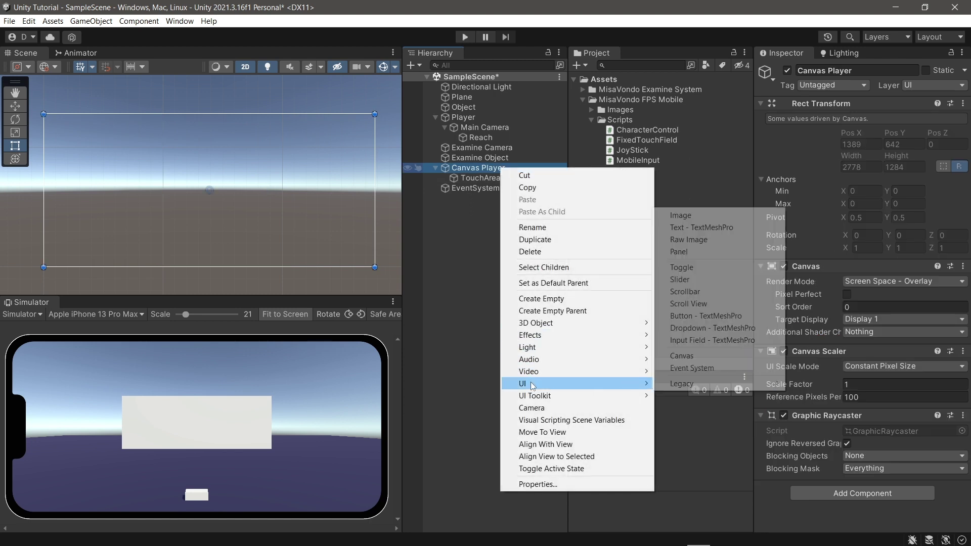
click(703, 220)
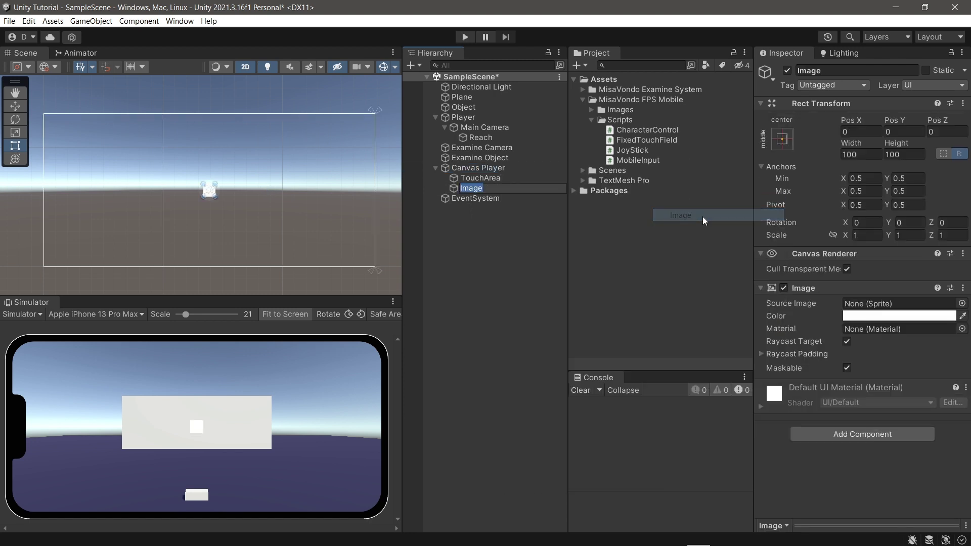
click(779, 136)
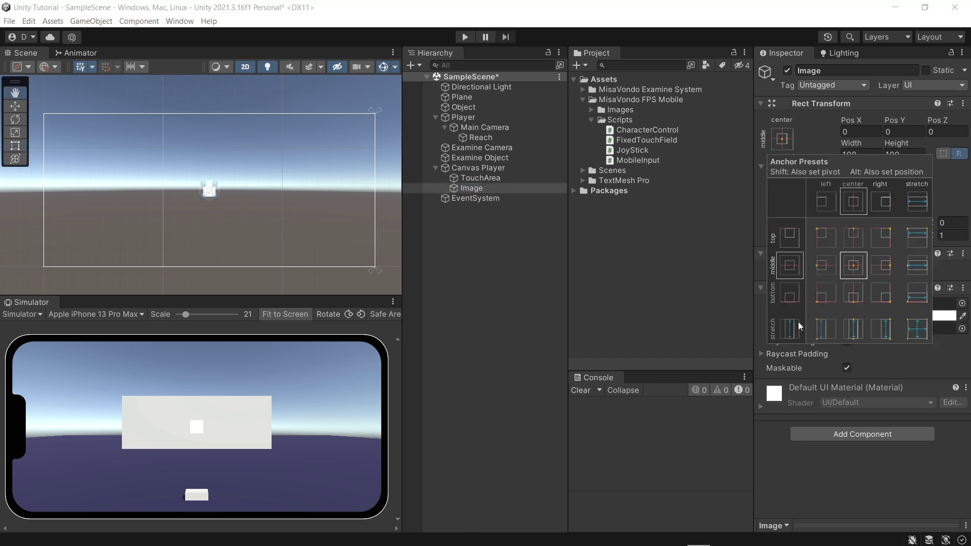
alt+click(826, 293)
Move the new Image inward from the canvas's bottom-left corner to about X 304, Y 278.
key(w)
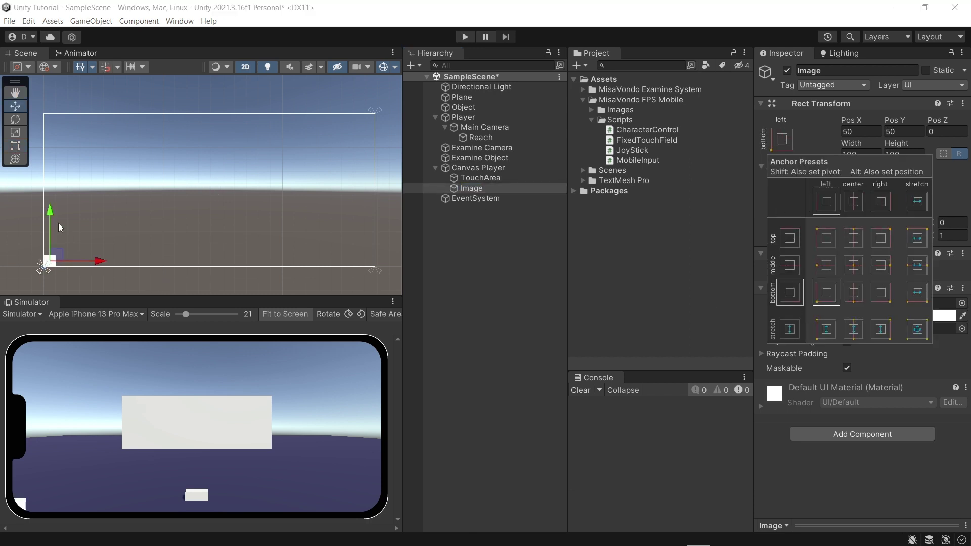
drag(53, 213, 54, 200)
drag(103, 251, 133, 253)
drag(79, 208, 80, 192)
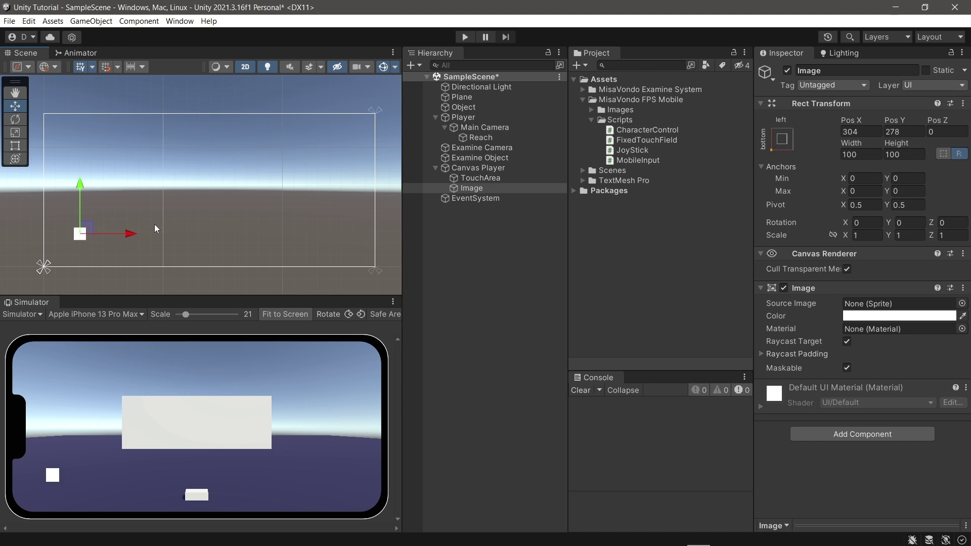
Resize the joystick Image to 400 by 400 and move it to about X 405, Y 310.
click(862, 153)
text(400)
click(886, 154)
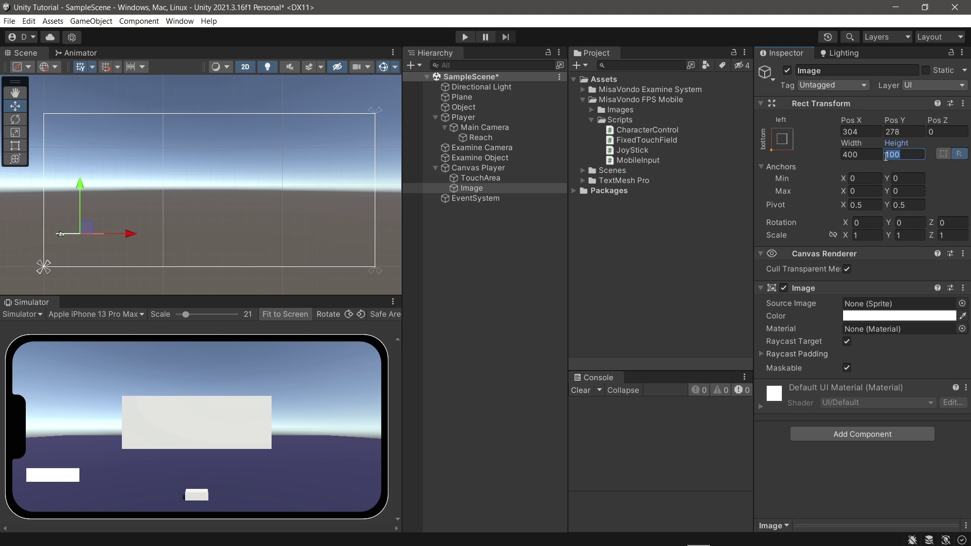
text(400)
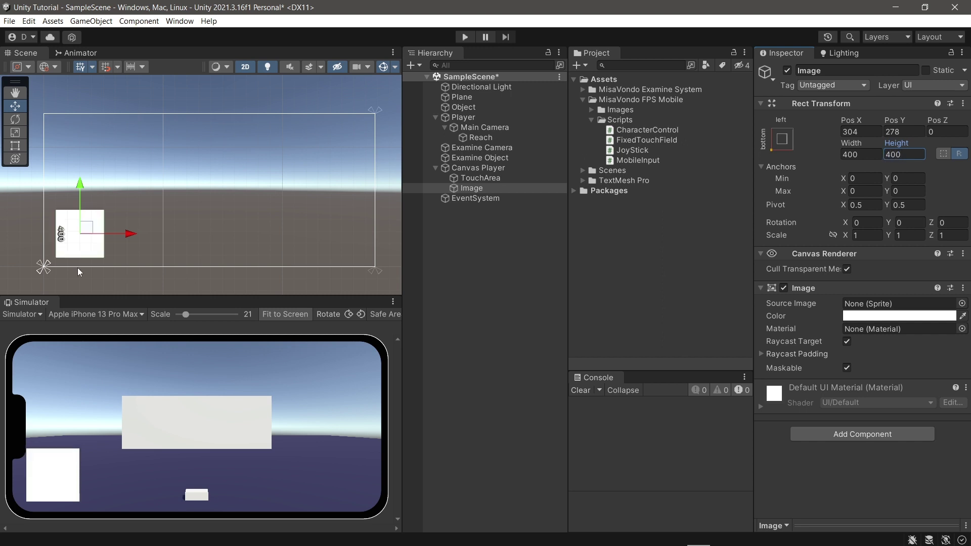
drag(130, 234, 142, 234)
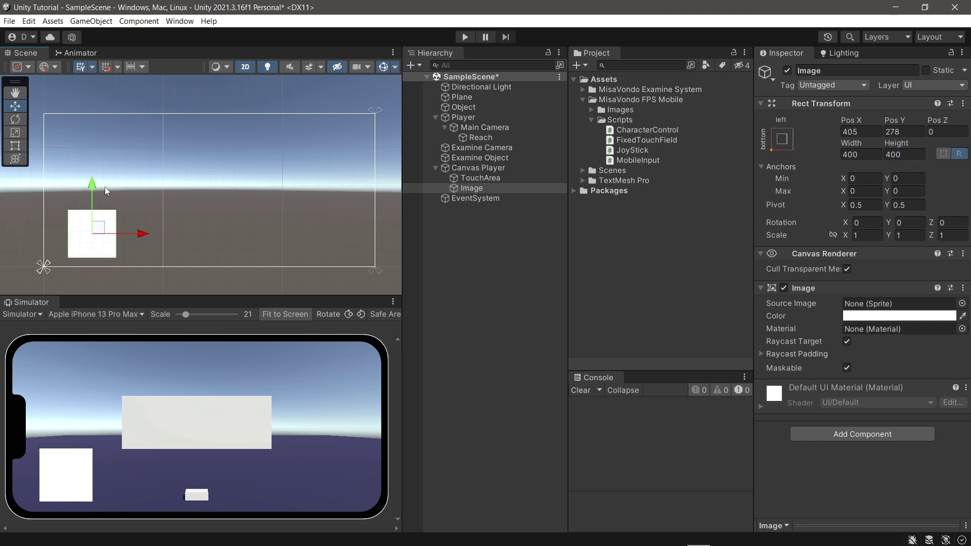
drag(93, 188, 93, 183)
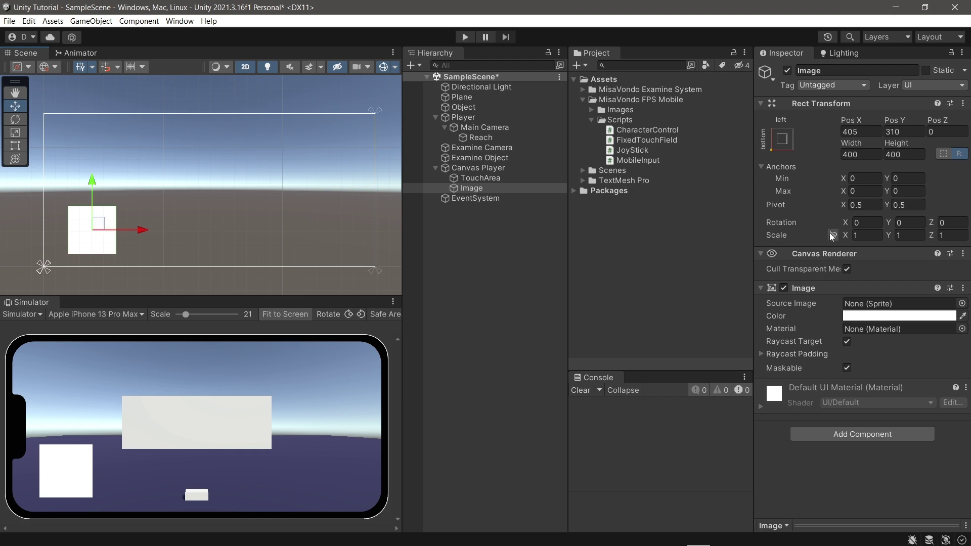
Assign the analog_outer sprite from the Images folder as the Image's source image and save the scene.
click(591, 109)
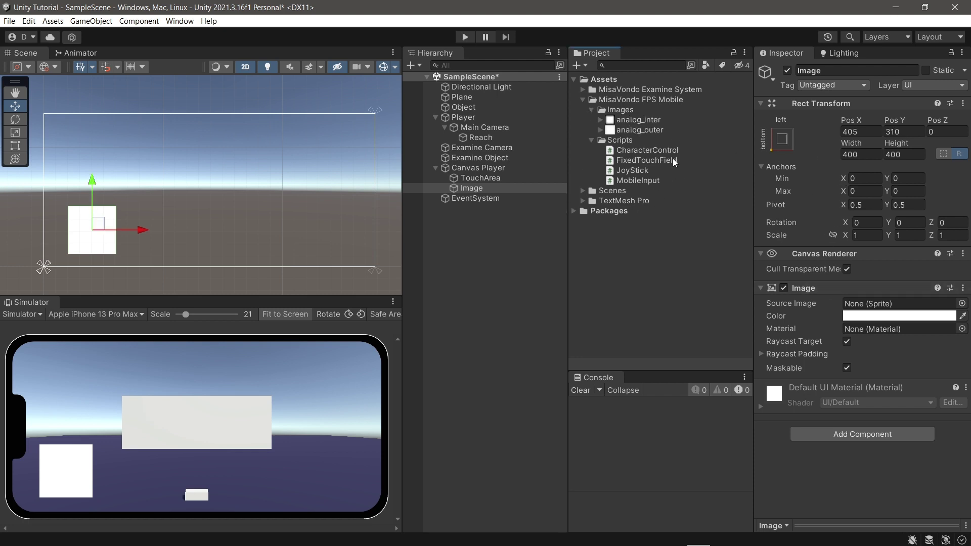
click(657, 132)
drag(657, 135, 880, 309)
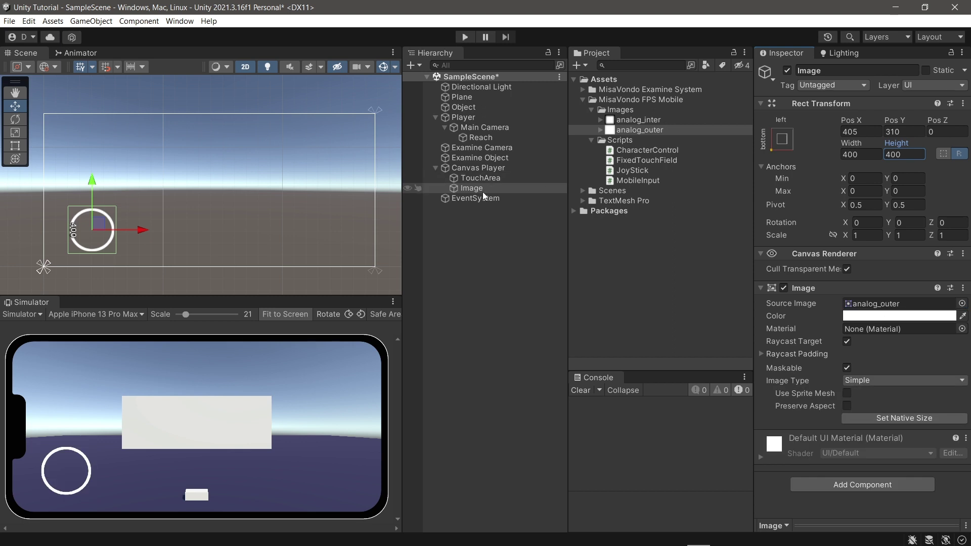
key(ctrl+s)
Rename the Image under Canvas Player to Joystick.
click(470, 187)
text(Joy)
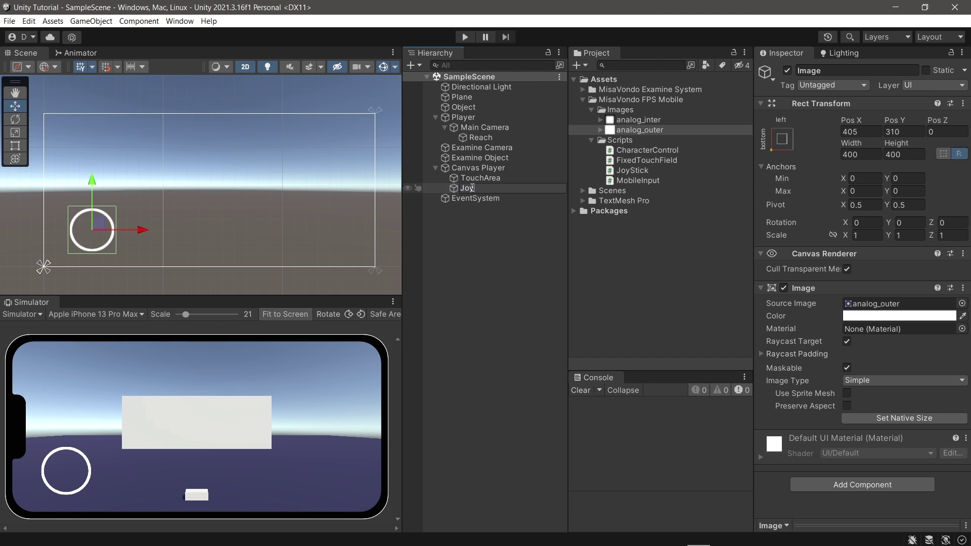
text(stick)
key(Return)
Add a UI Image as a child of Joystick and name it Pad.
right_click(471, 188)
mouse_move(556, 404)
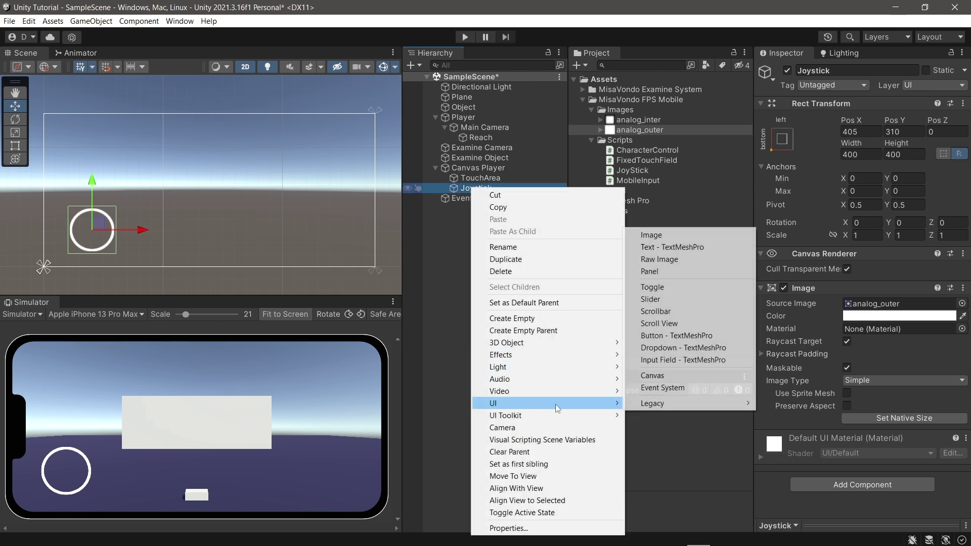
click(652, 234)
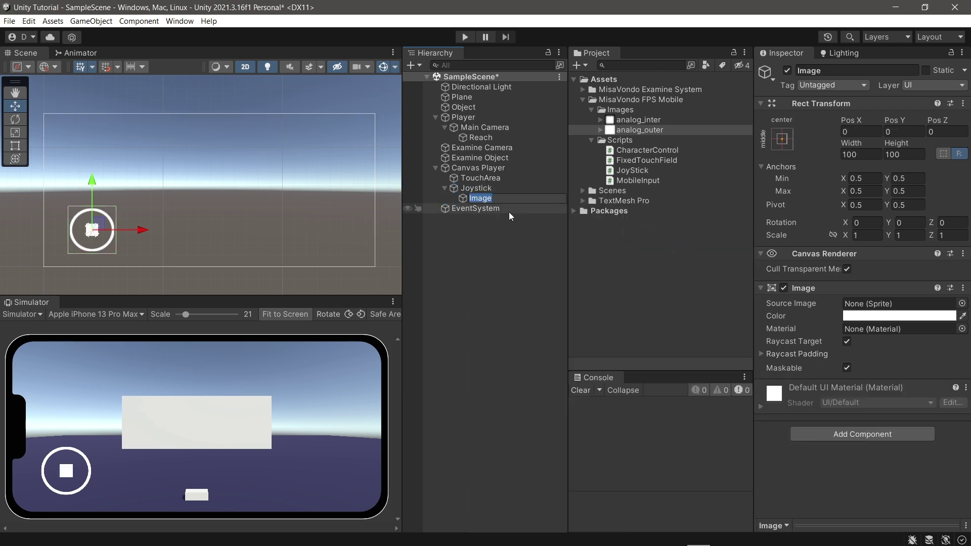
text(Pad)
key(Return)
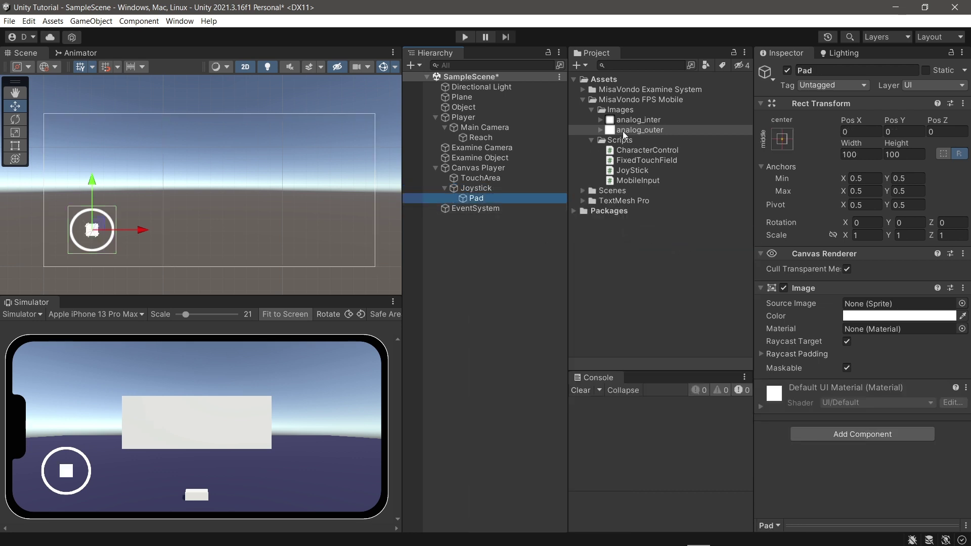
Set Pad's size to 300 by 300, assign analog_inter as its source image, and save the scene.
click(879, 154)
text(300)
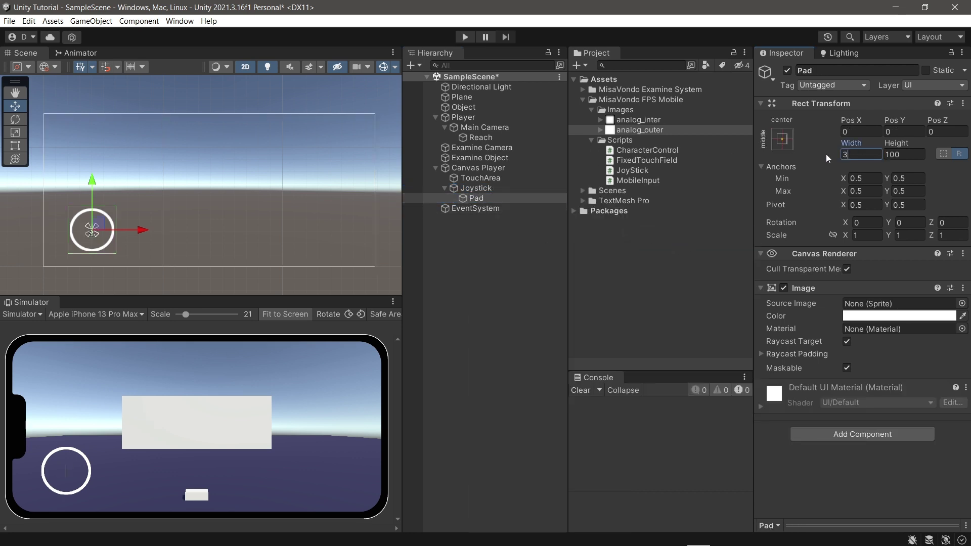
click(904, 154)
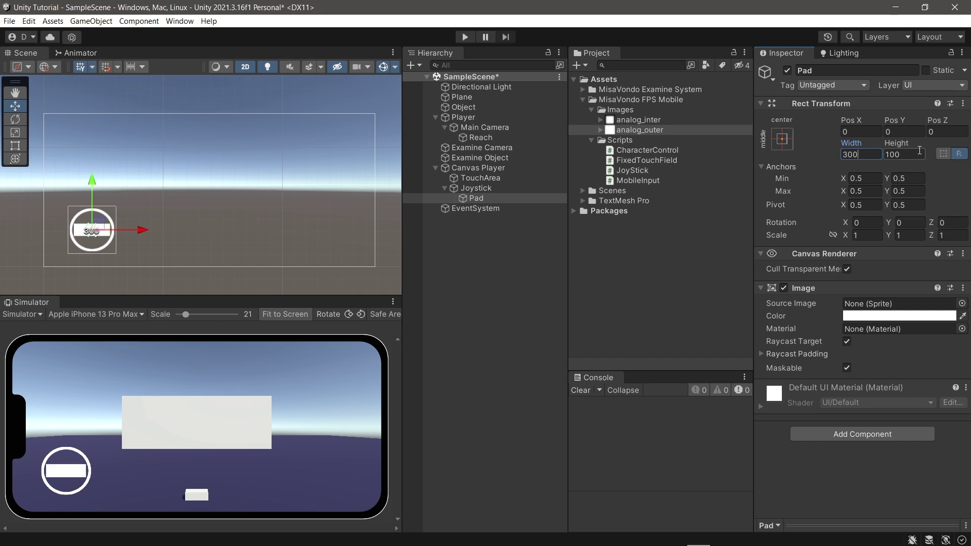
text(300)
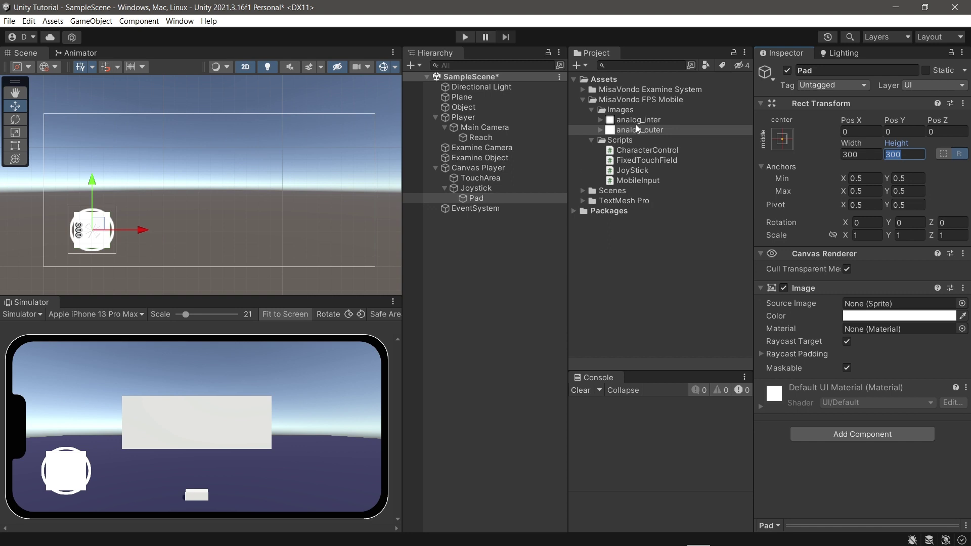
drag(638, 120, 904, 309)
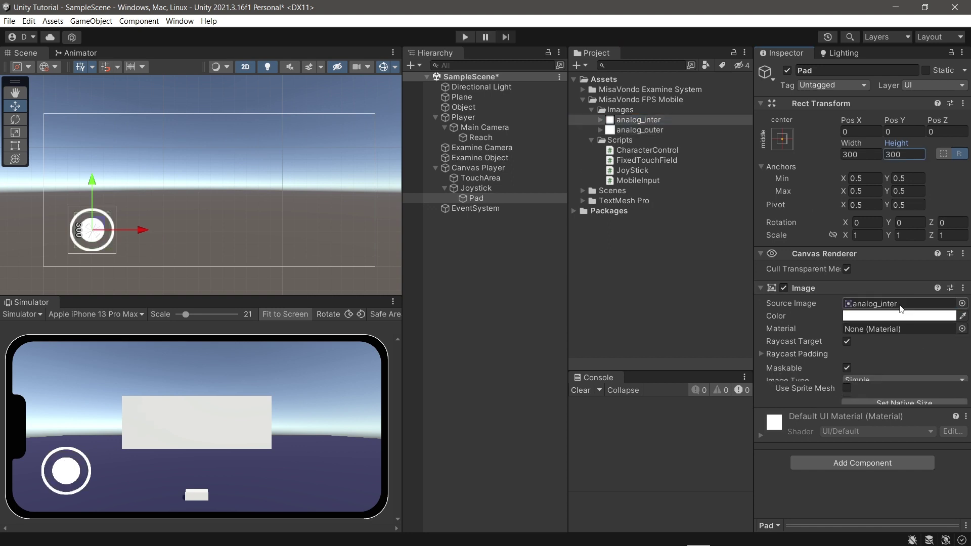
key(ctrl+s)
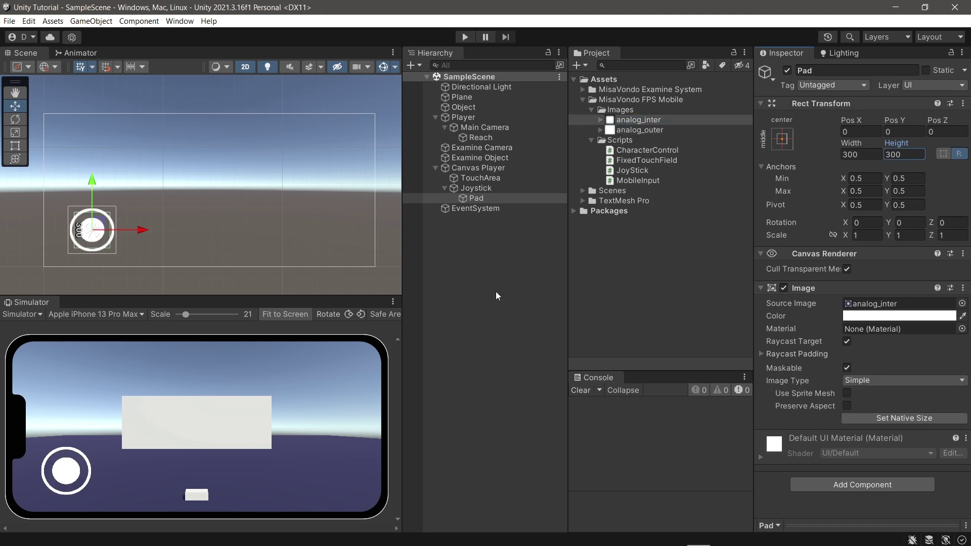
Attach the JoyStick script to the Joystick object.
click(481, 286)
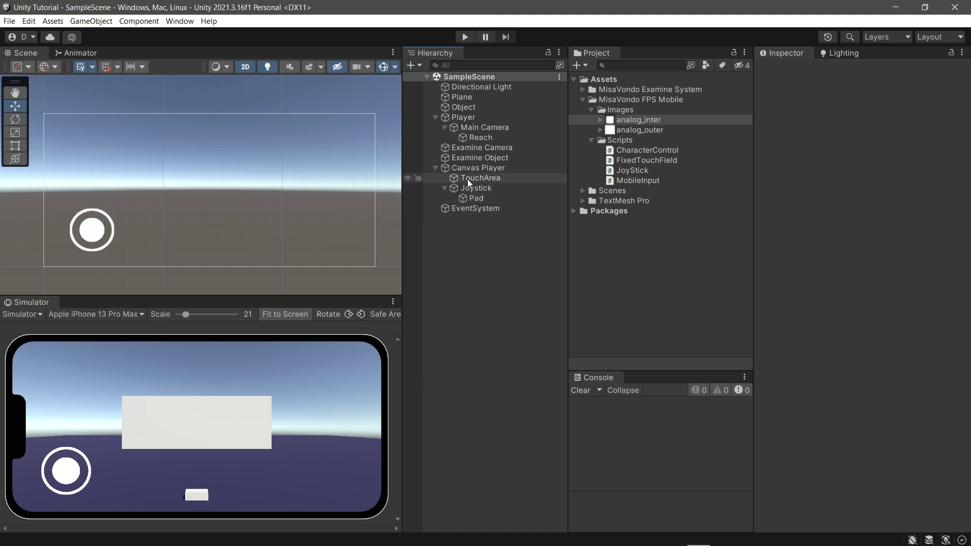
click(508, 188)
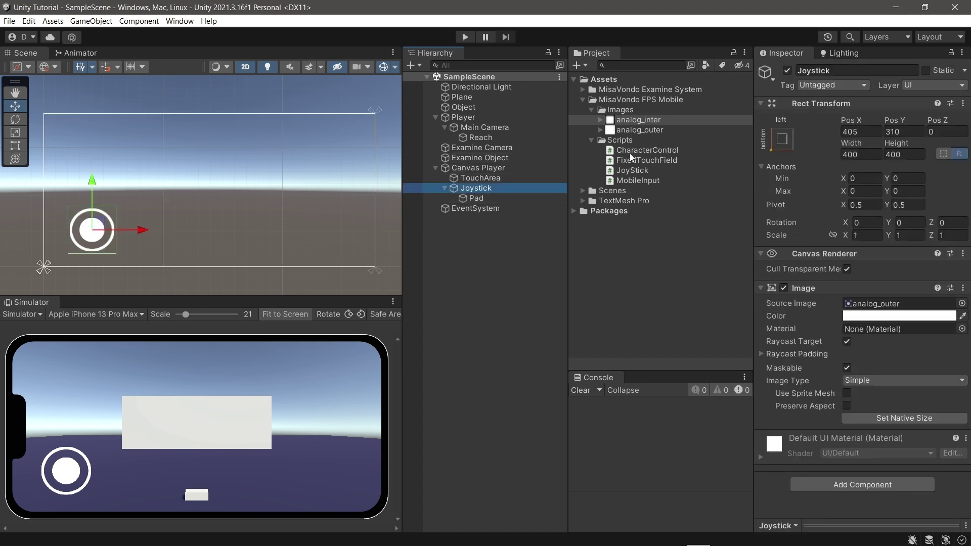
drag(629, 171, 869, 434)
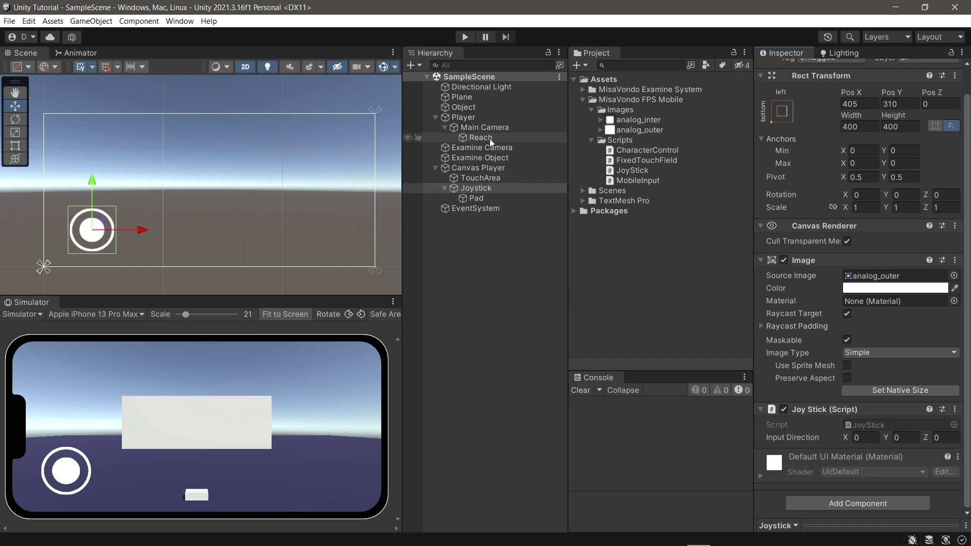
Link Joystick and TouchArea to the Joy Stick and Touch Field references of Player's Mobile Input script, and save the scene.
click(473, 118)
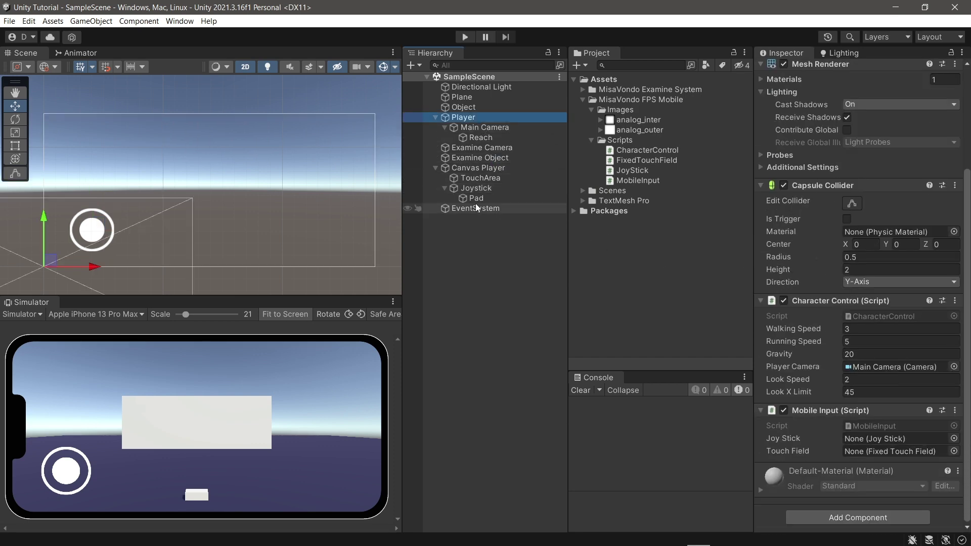
drag(480, 180, 890, 451)
drag(472, 190, 890, 438)
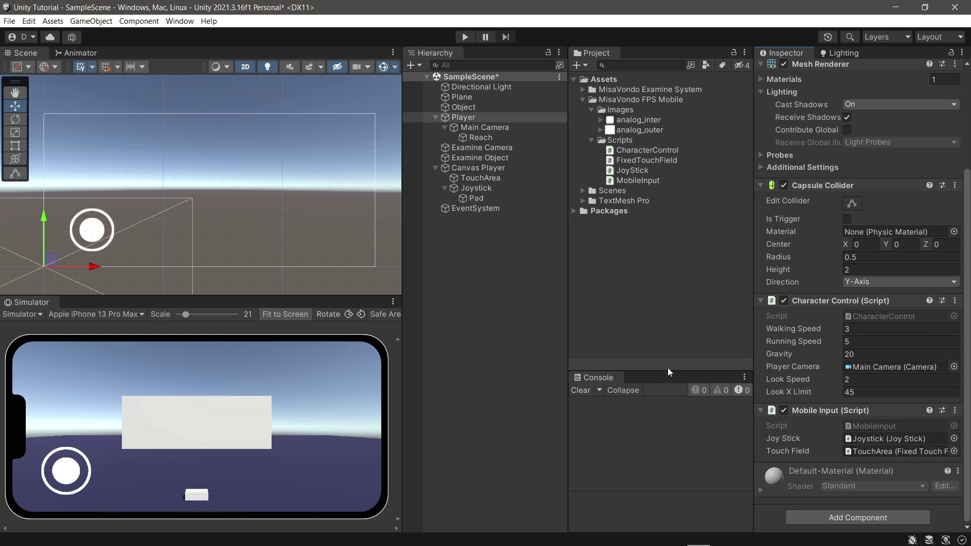
key(ctrl+s)
Run the scene briefly in Play mode to check the player setup, and stop it.
click(464, 36)
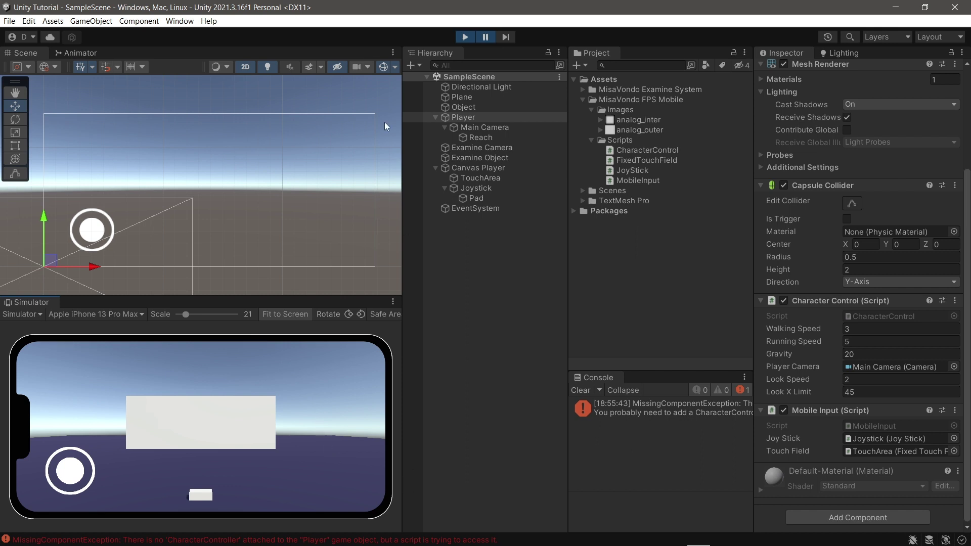
click(463, 37)
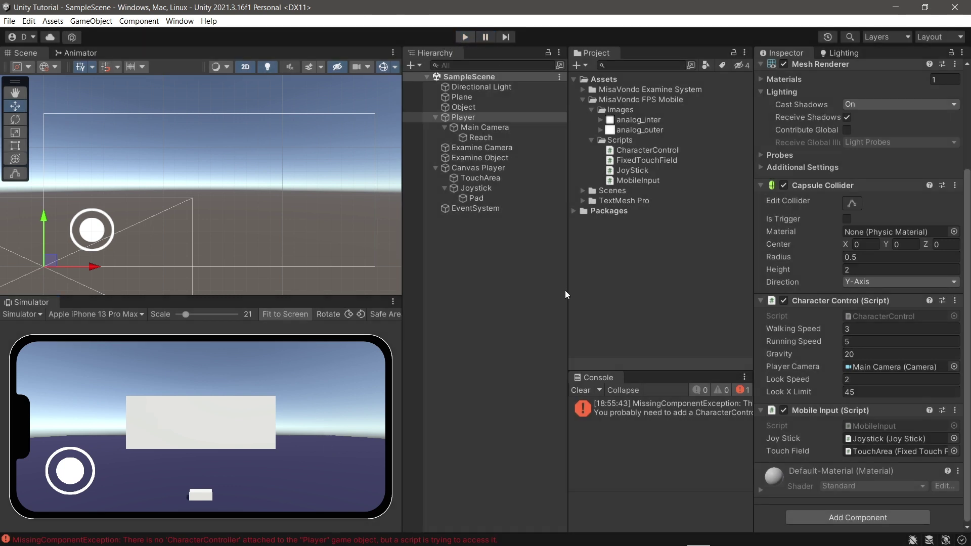
Remove the Capsule Collider component from Player.
click(463, 116)
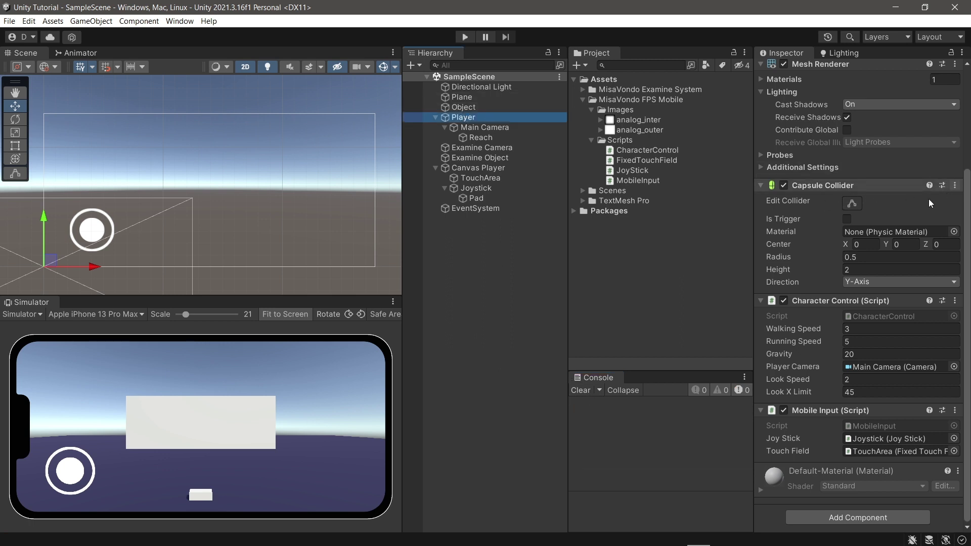
click(954, 185)
click(926, 240)
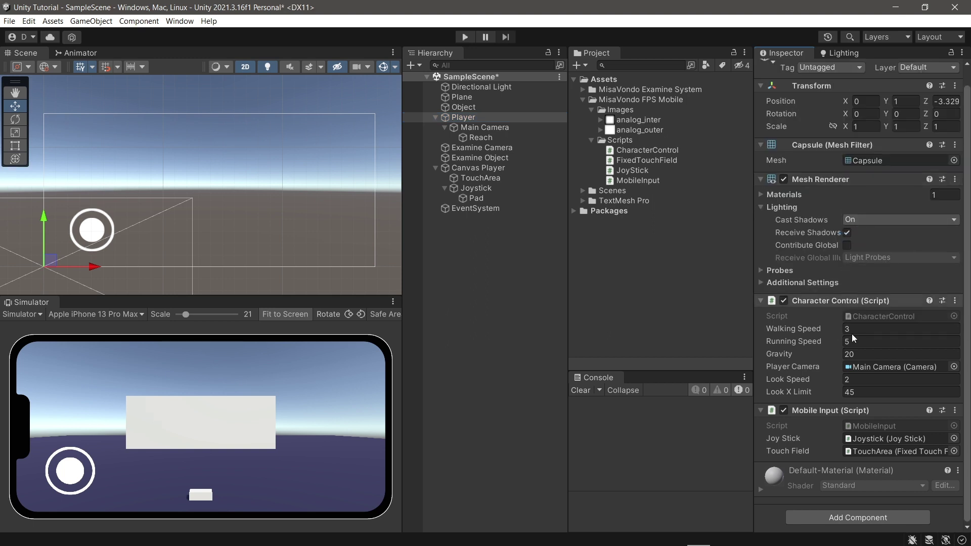
Add a Character Controller component to Player.
click(879, 510)
text(r)
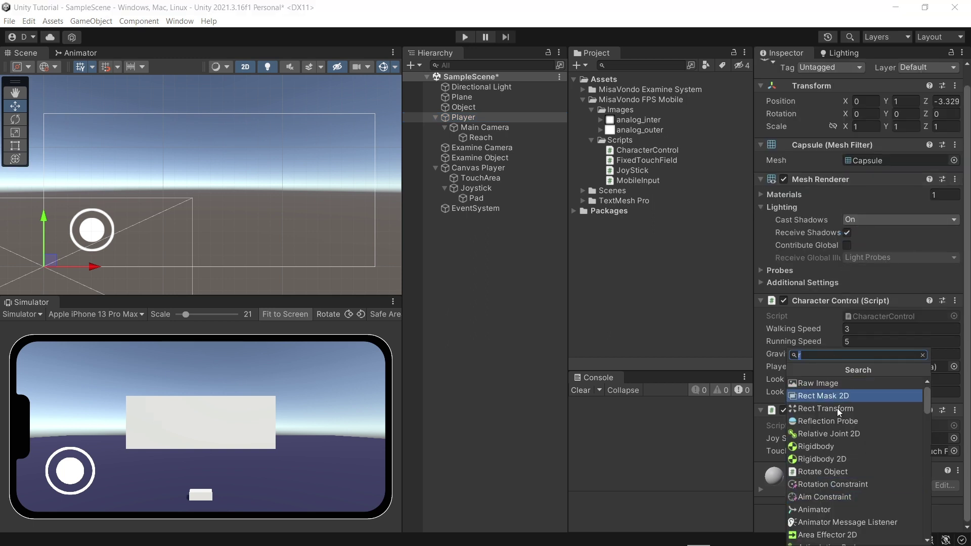
key(BackSpace)
text(ch)
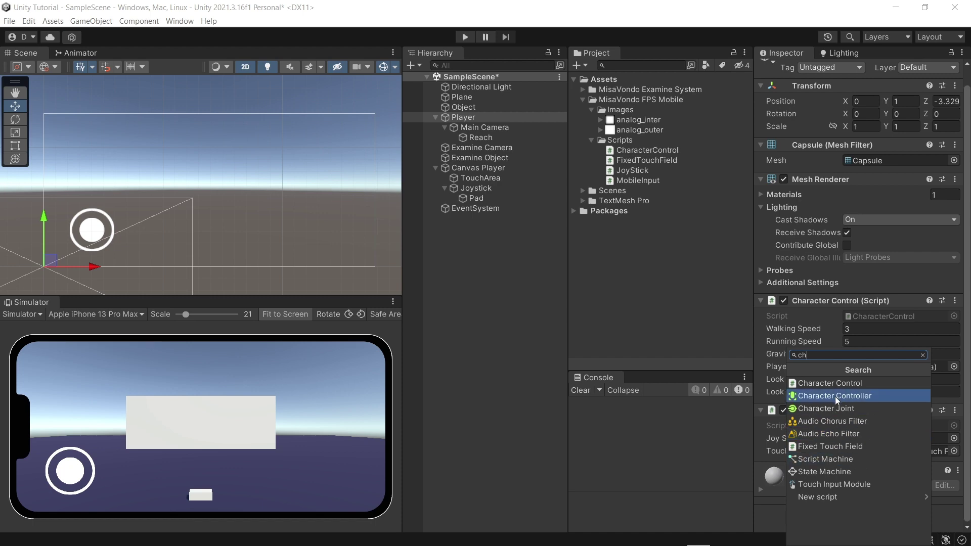
click(835, 396)
scroll(817, 305, down, 3)
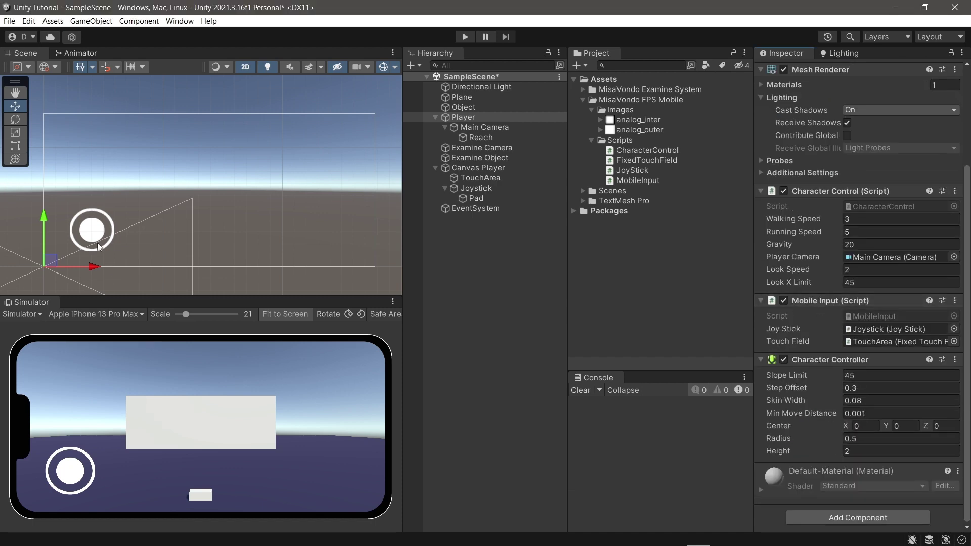
Switch the Scene view from 2D to 3D, frame the Player capsule, and save the scene.
click(243, 67)
double_click(483, 117)
alt+drag(262, 138, 106, 50)
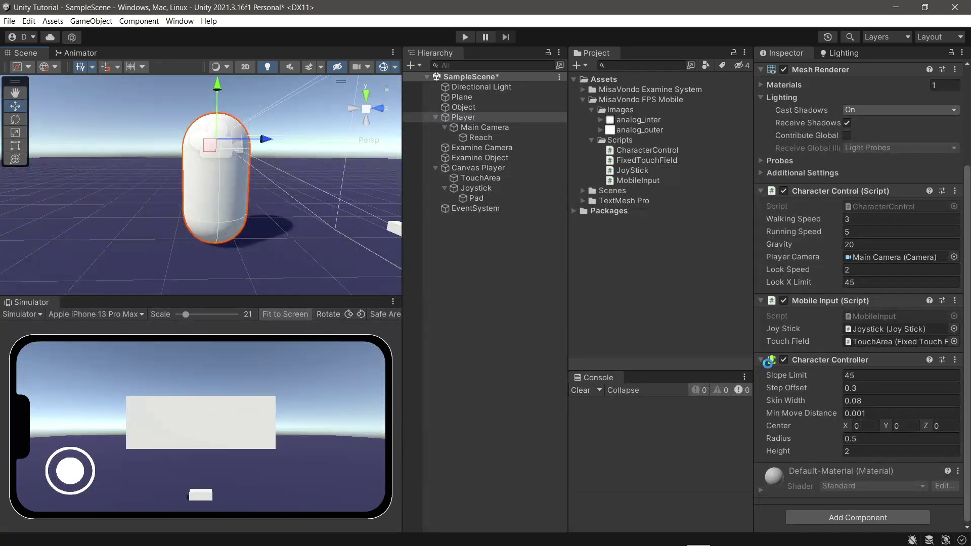
click(475, 290)
scroll(202, 182, down, 4)
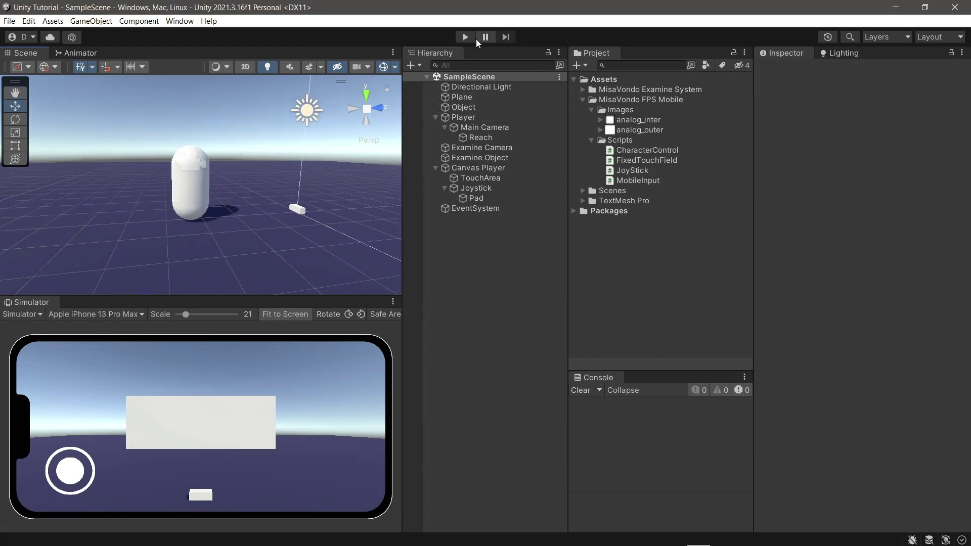
Run the scene and test touch looking and joystick movement in the phone simulator, and stop Play mode.
click(470, 39)
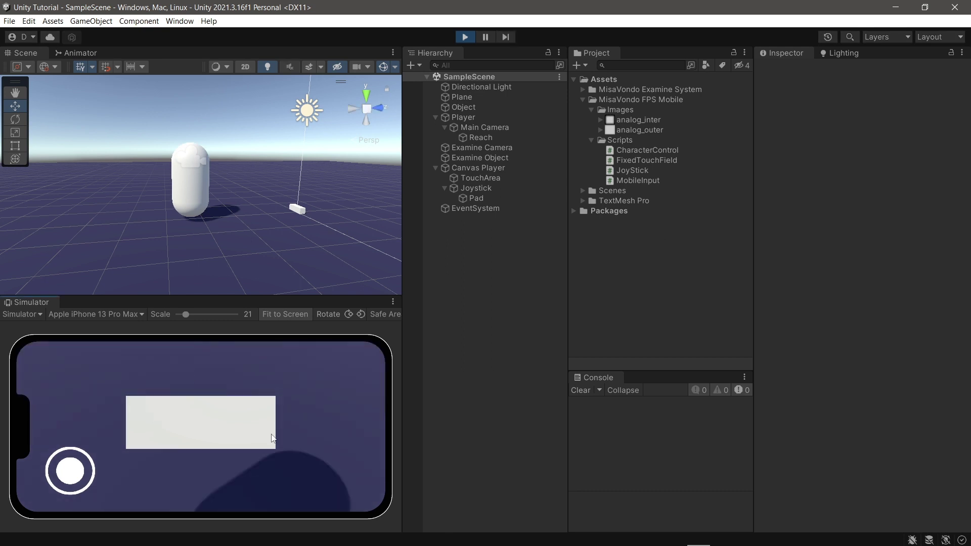
drag(273, 438, 284, 429)
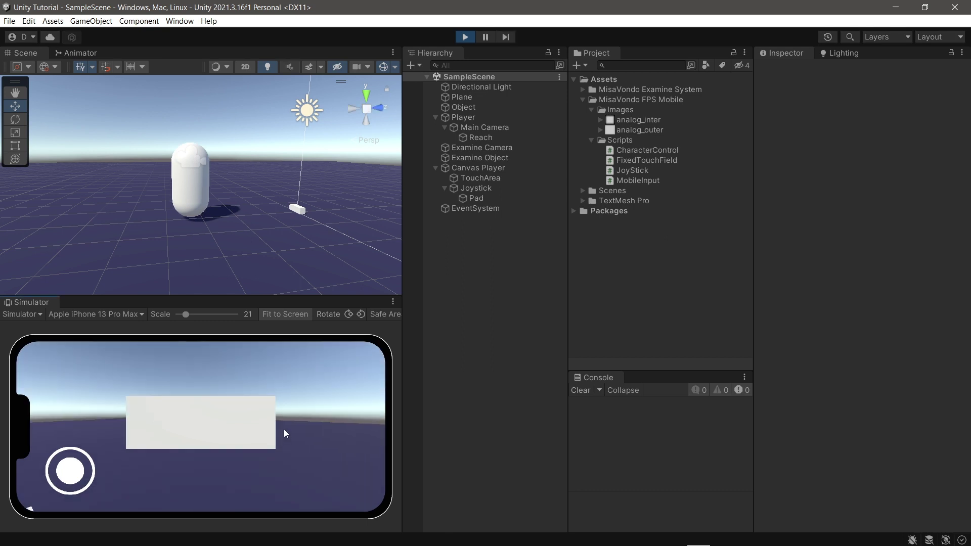
drag(70, 471, 41, 417)
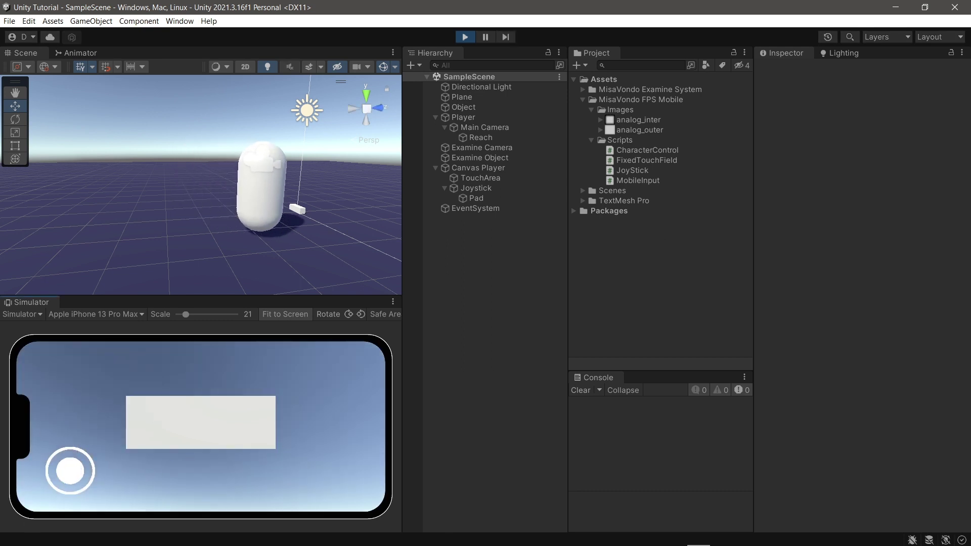
mouse_move(62, 480)
mouse_down()
mouse_move(64, 503)
mouse_move(44, 484)
mouse_move(71, 452)
mouse_move(76, 481)
mouse_up()
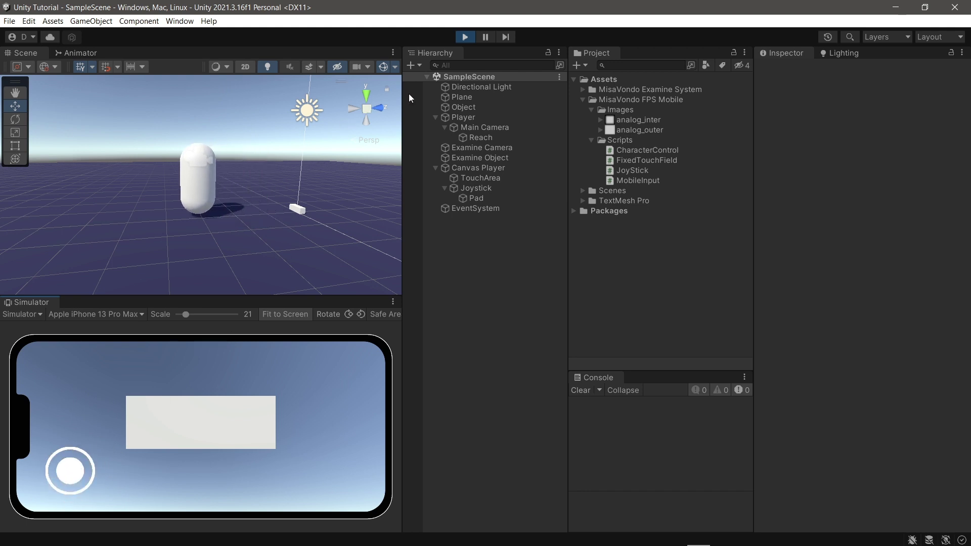
click(464, 36)
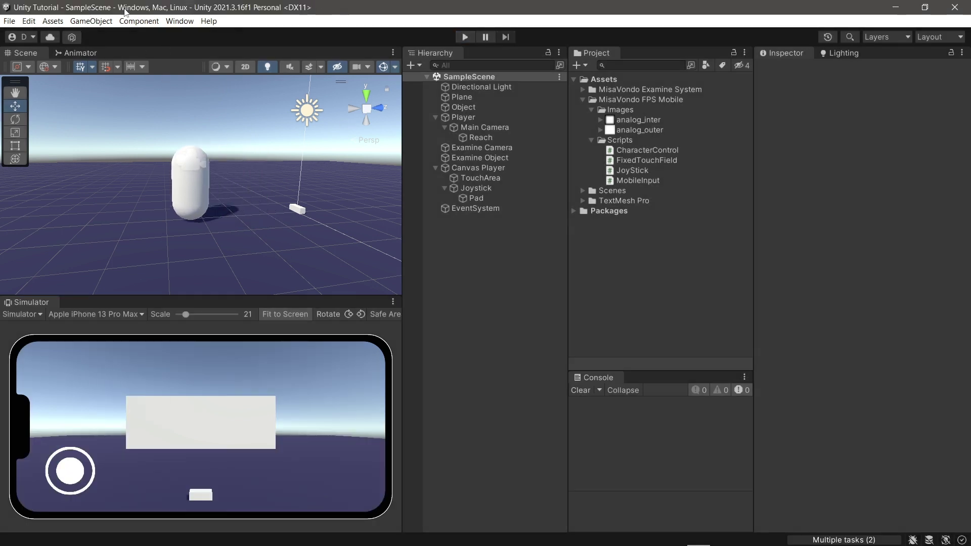
Set the Look Speed of Player's Character Control script to .2 and save the scene.
click(503, 120)
scroll(862, 336, down, 1)
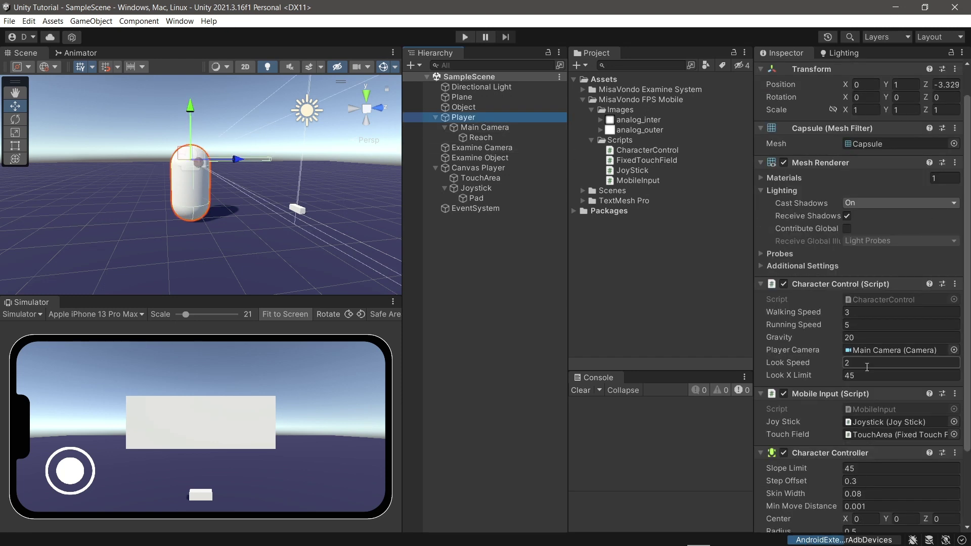
click(857, 364)
text(.2)
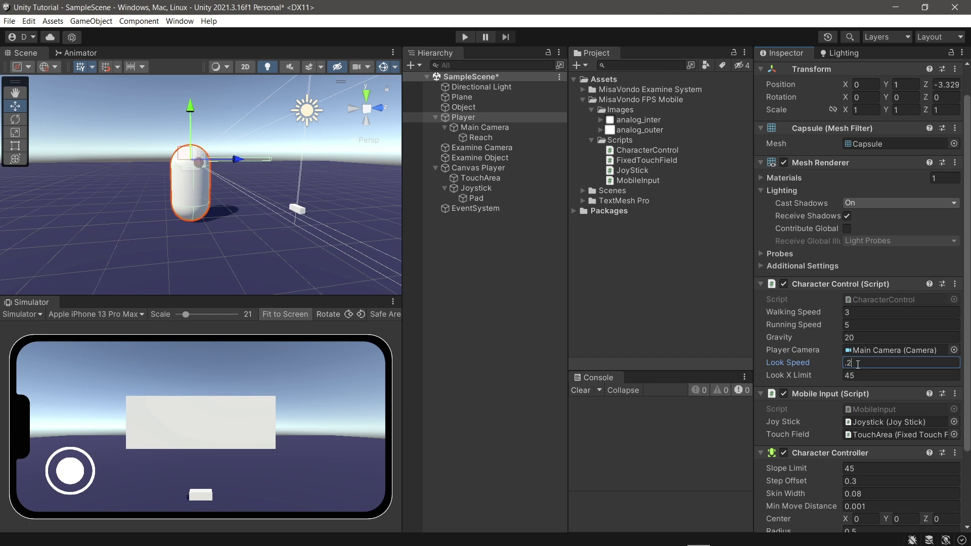
key(BackSpace)
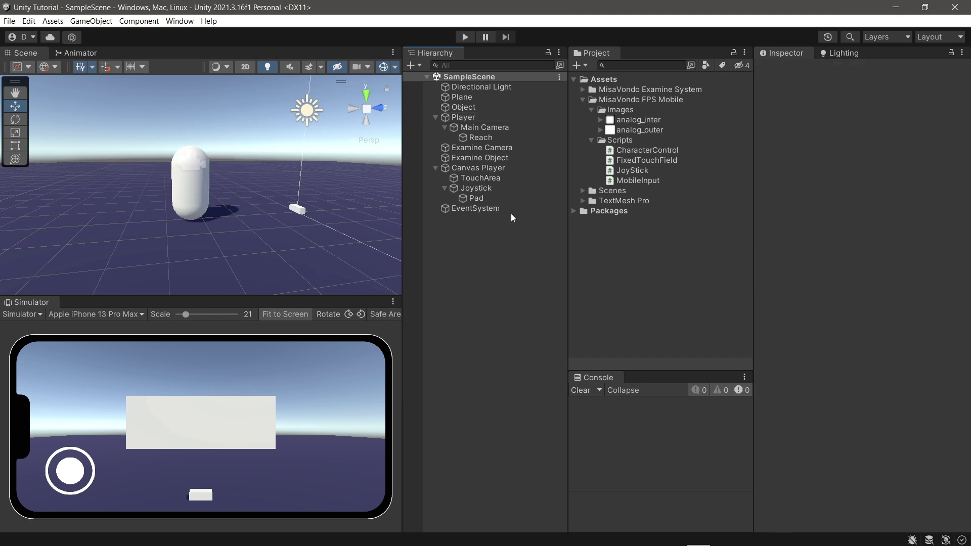
Collapse the Joystick and Canvas Player groups in the Hierarchy.
click(435, 168)
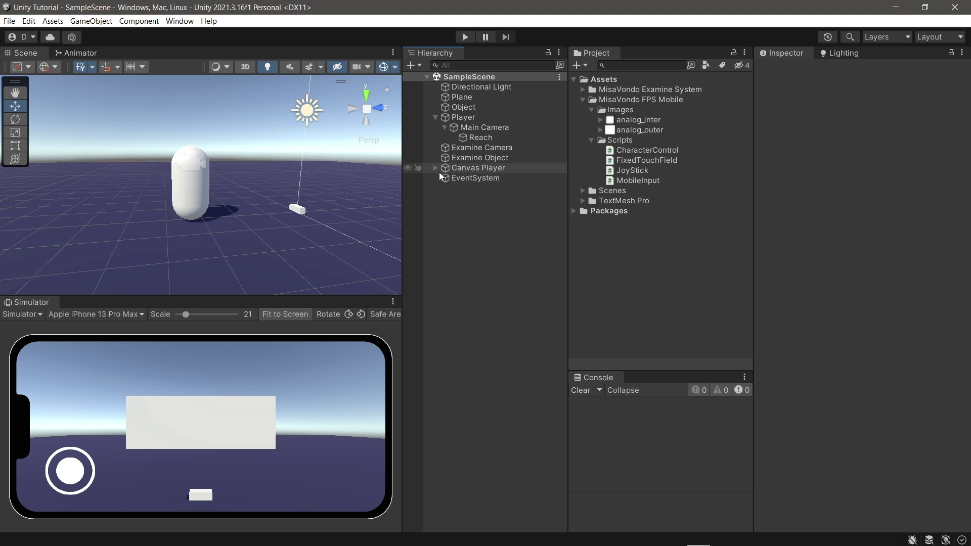
click(463, 167)
click(435, 168)
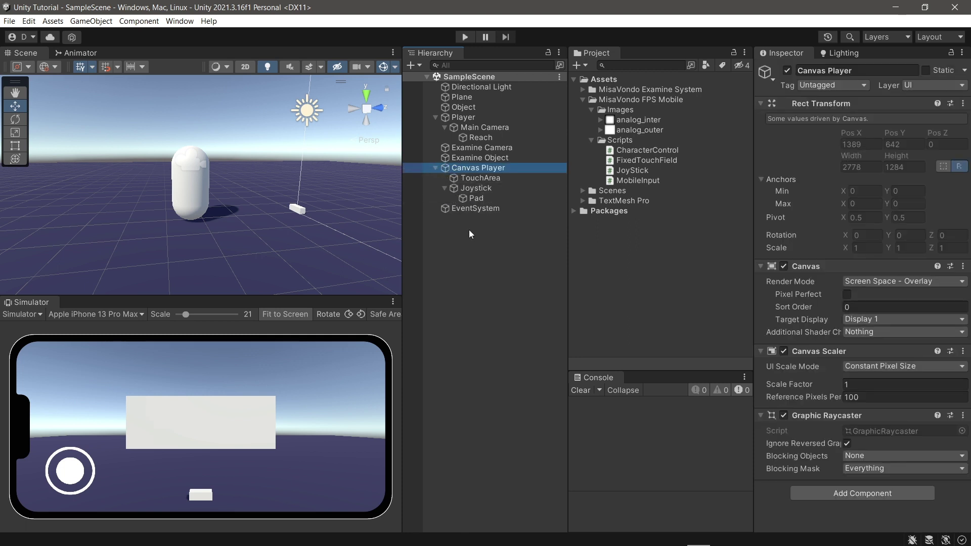
click(469, 229)
click(444, 188)
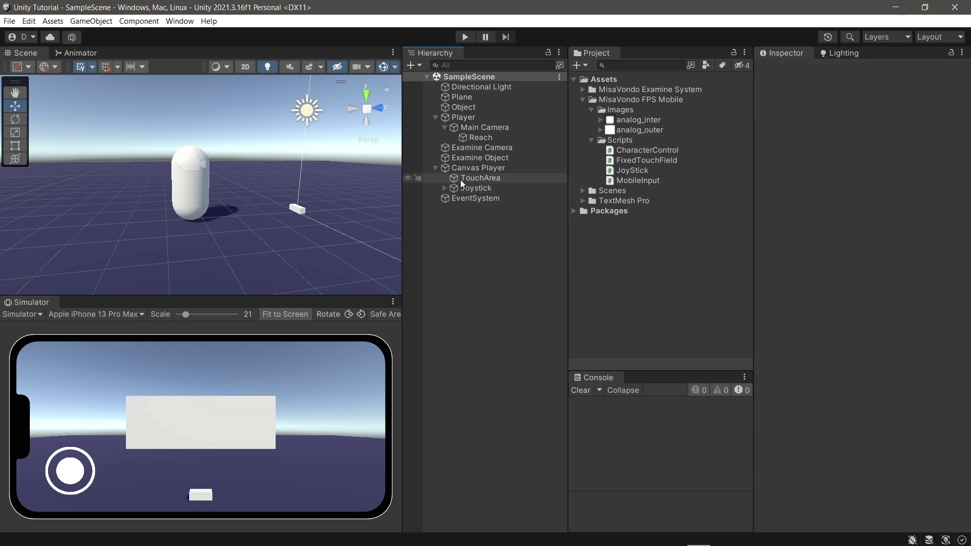
click(475, 170)
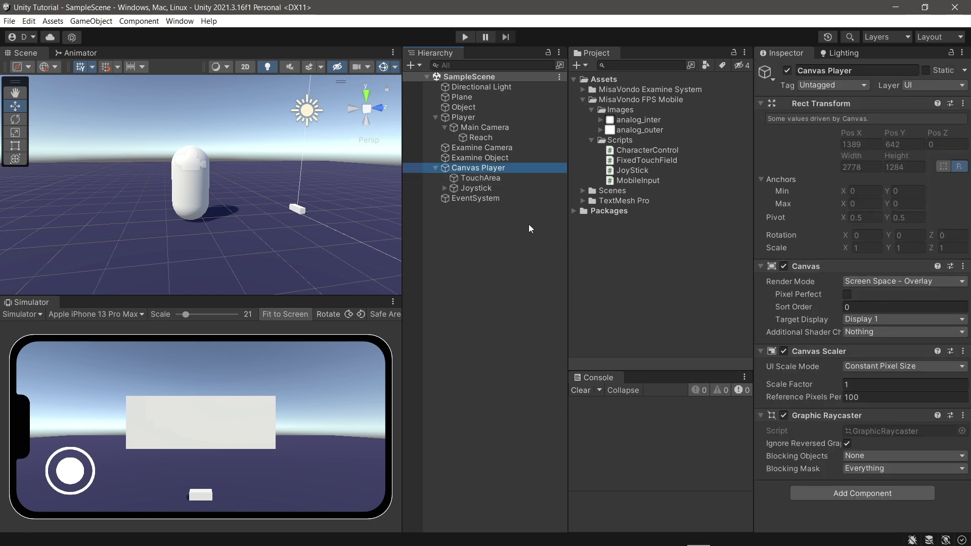
click(435, 168)
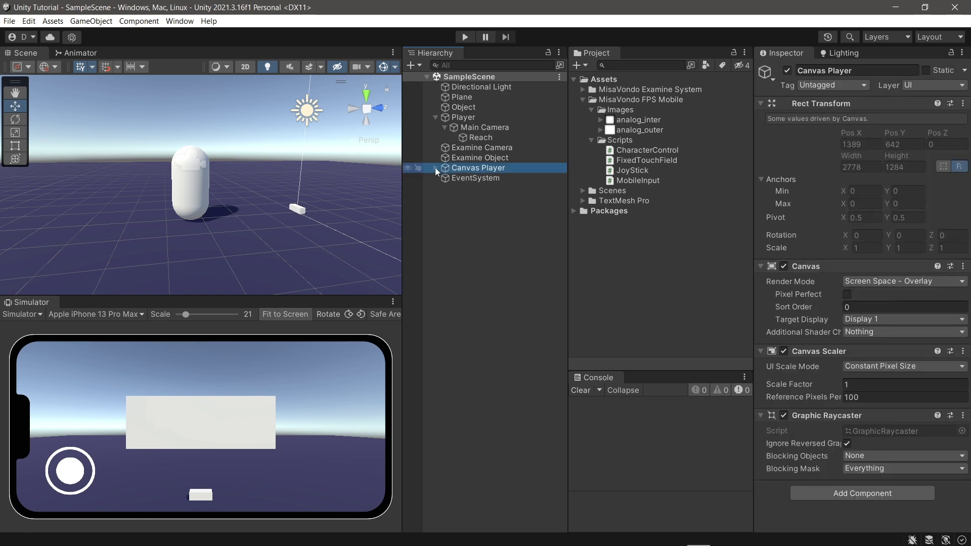
Assign the UI render texture from the Examine System's Render folder as Examine Camera's Target Texture and save the scene.
click(472, 147)
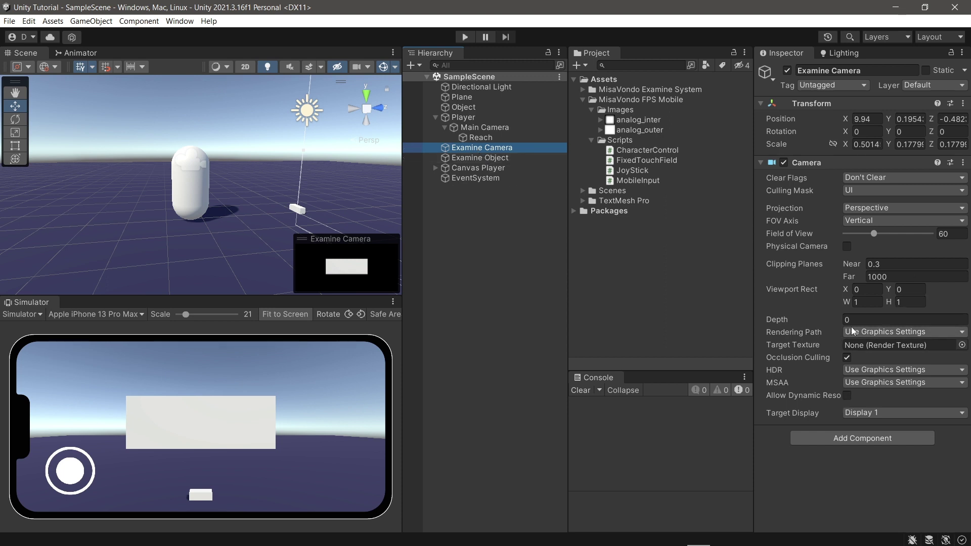
click(582, 98)
click(582, 90)
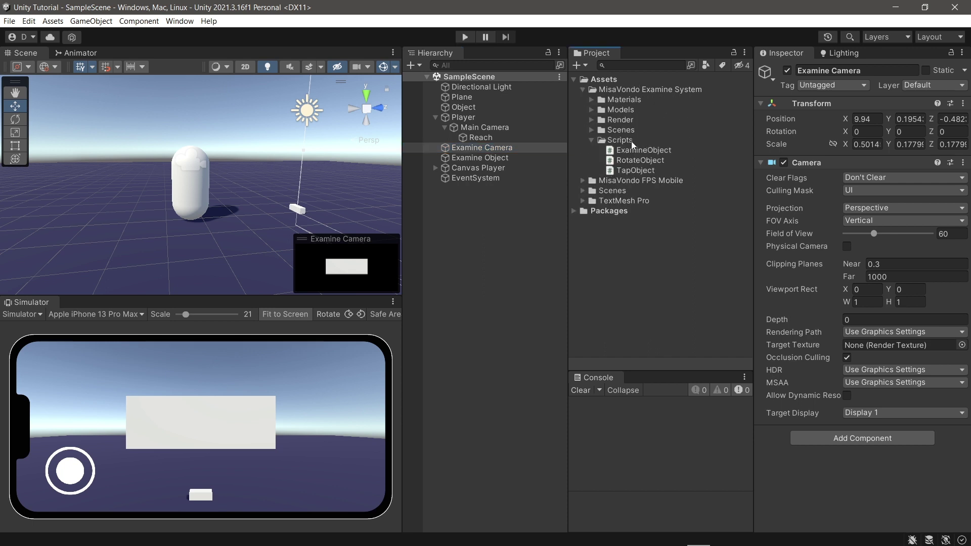
click(586, 138)
click(591, 140)
click(591, 120)
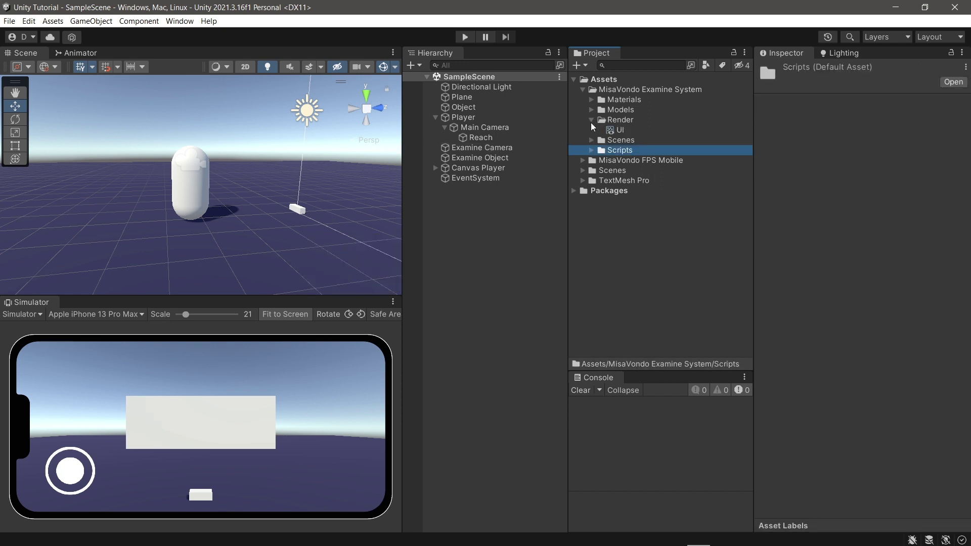
click(499, 145)
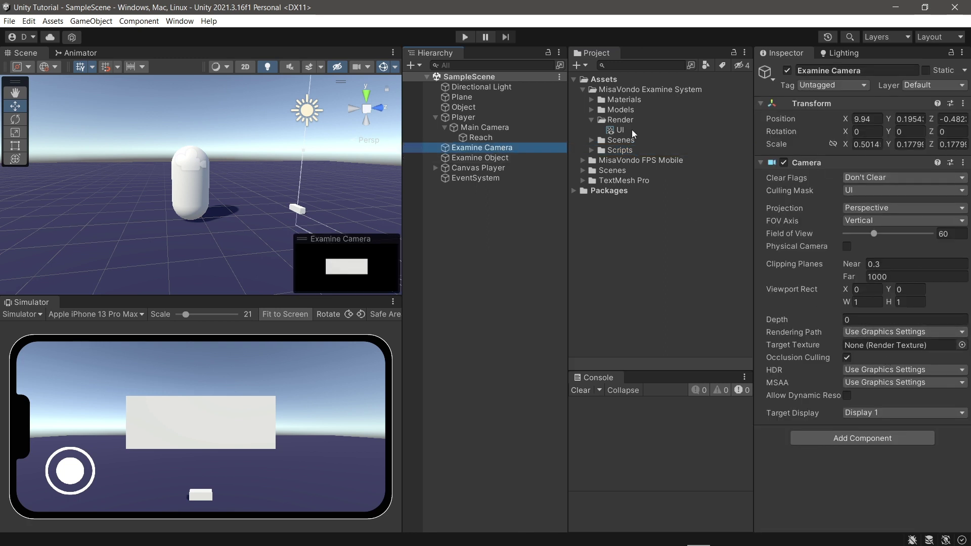
drag(621, 129, 888, 346)
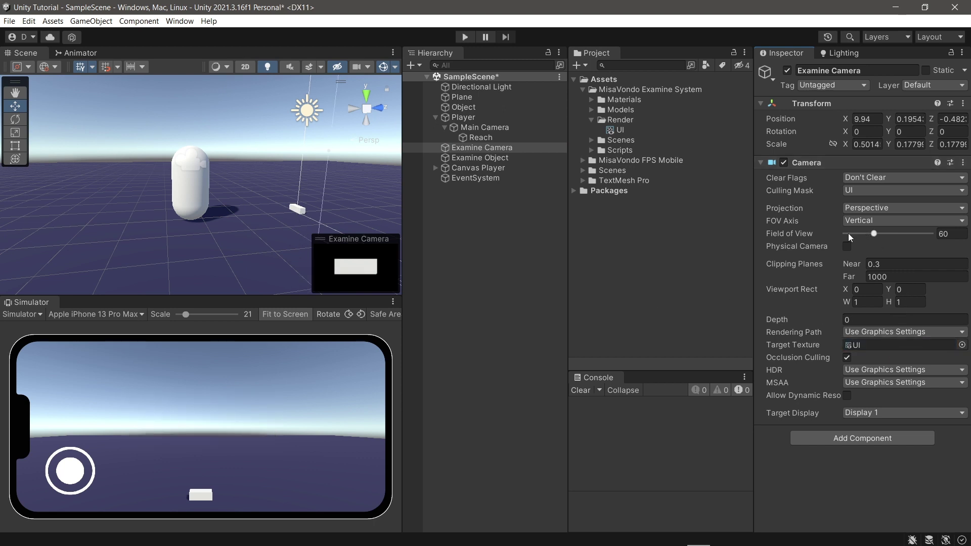
key(ctrl+s)
Try the Skybox, Solid Color and Depth only clear flags on Examine Camera, return it to Don't Clear, and save.
click(895, 177)
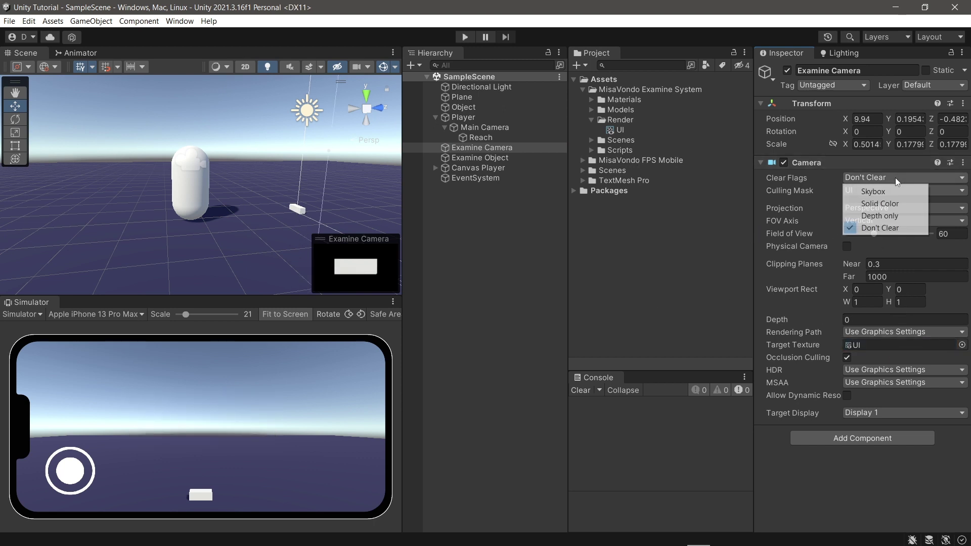
click(890, 192)
click(890, 178)
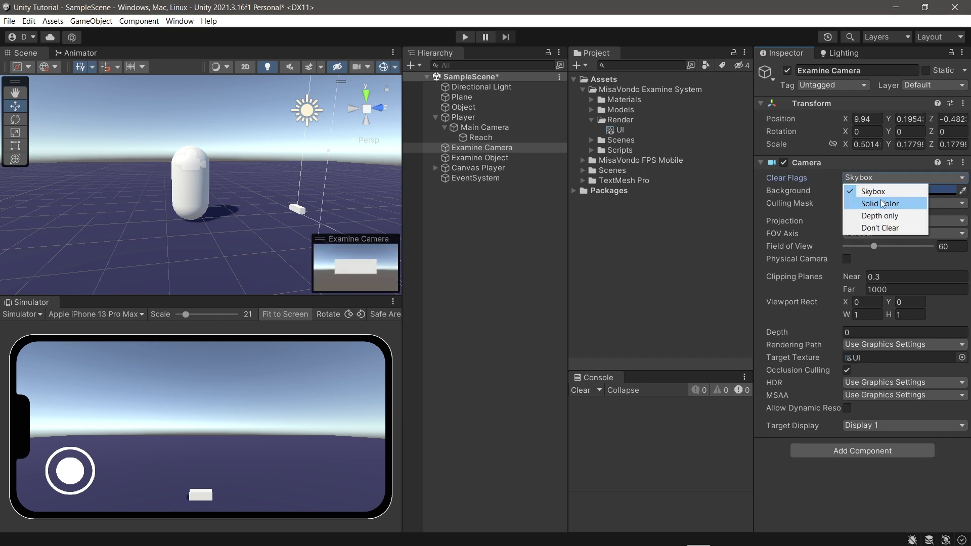
click(883, 204)
click(881, 178)
click(880, 228)
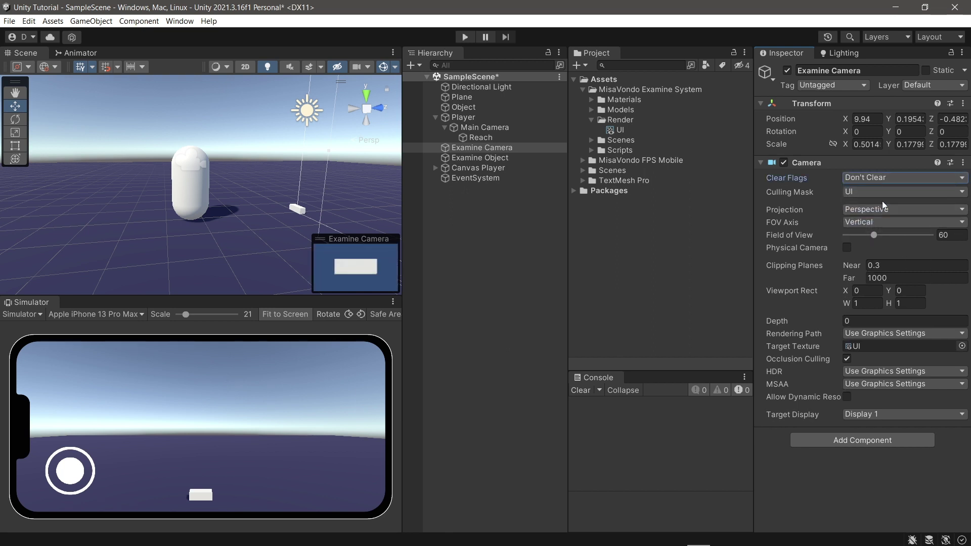
click(885, 178)
click(882, 216)
click(884, 178)
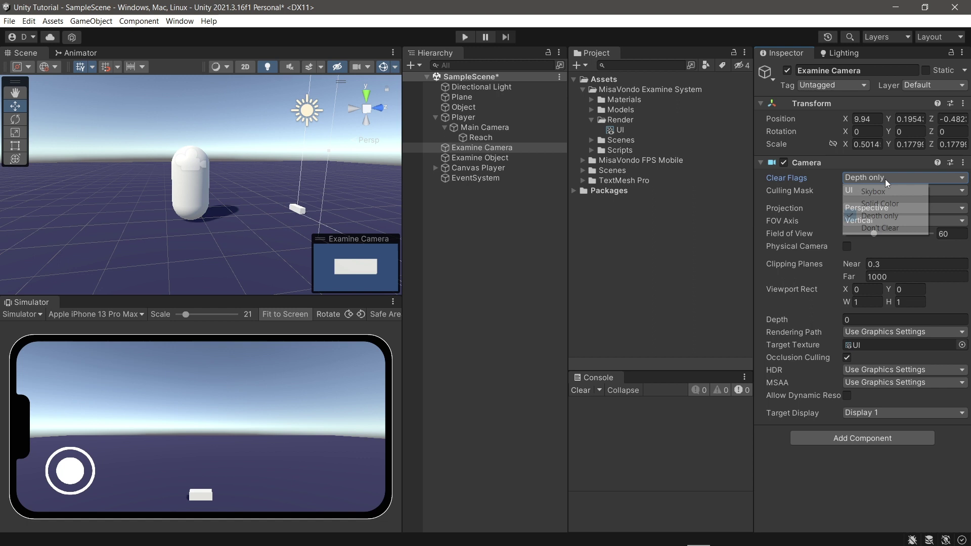
click(883, 229)
key(ctrl+s)
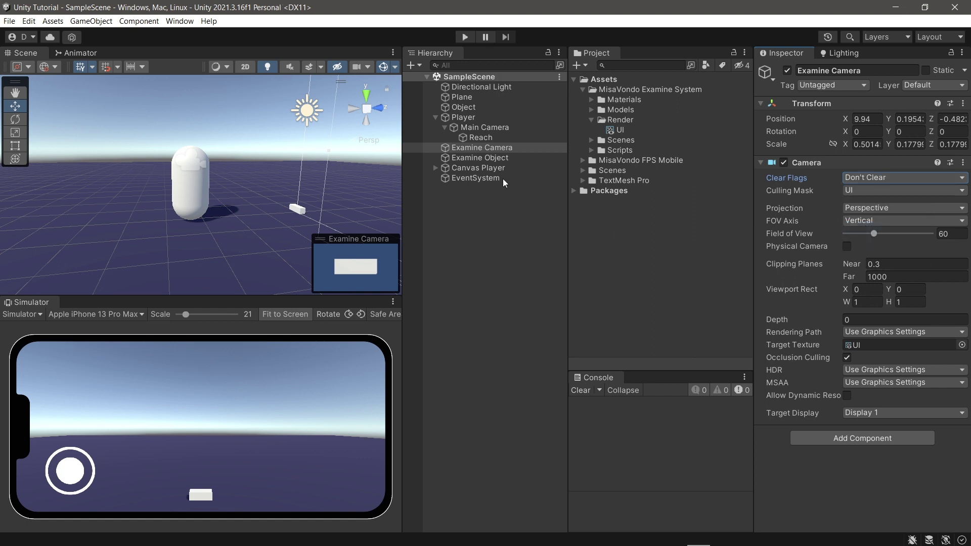
Add the RotateObject script to Examine Camera, assign Examine Object as its Examine Prefabs, and save the scene.
click(489, 159)
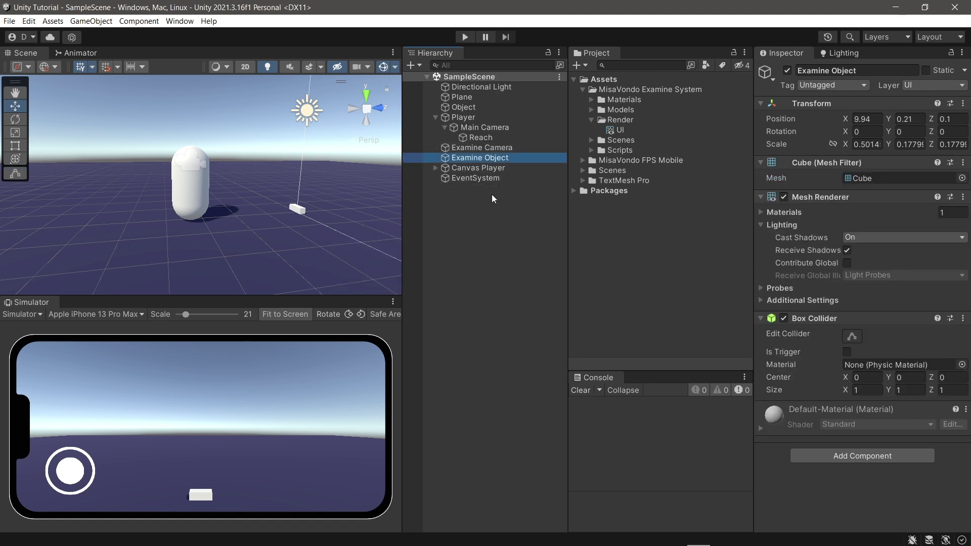
click(495, 148)
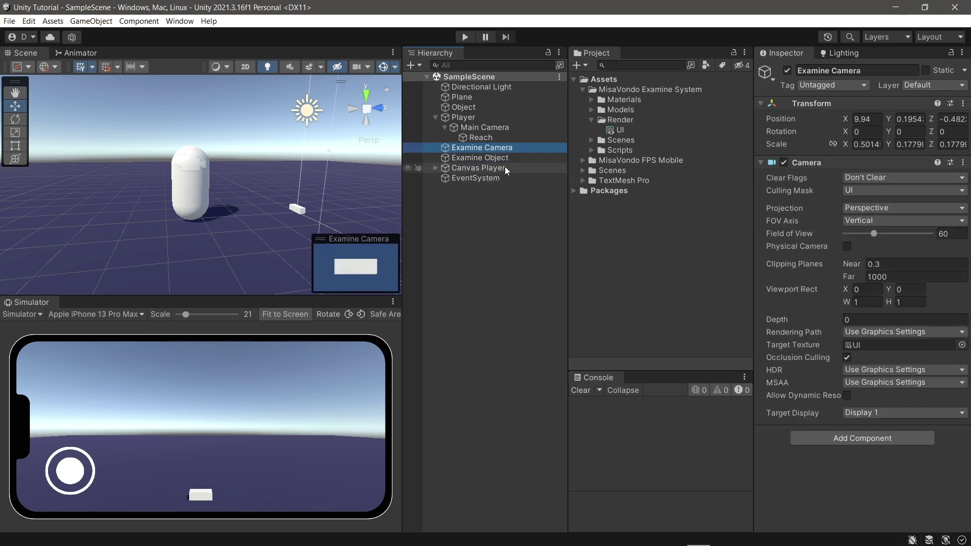
click(592, 150)
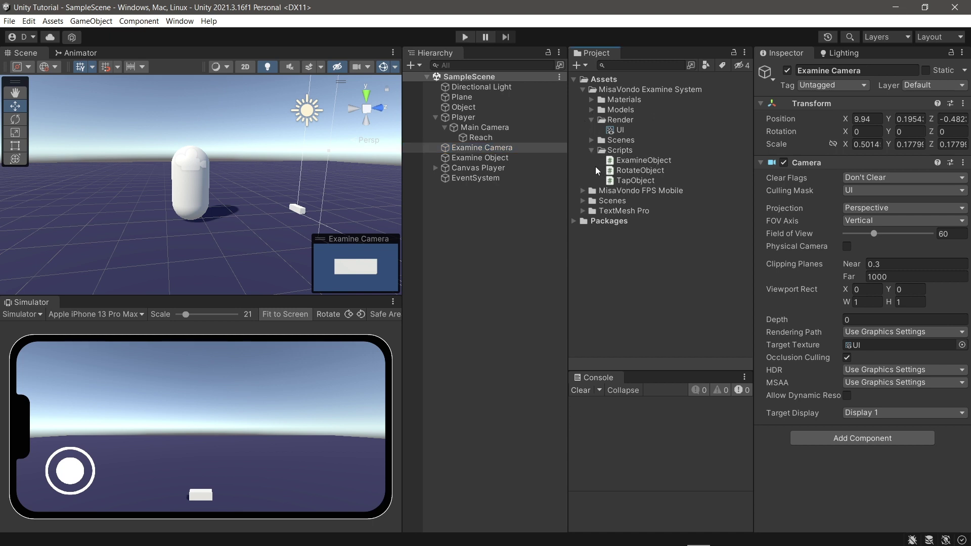
drag(634, 169, 827, 421)
drag(636, 171, 805, 422)
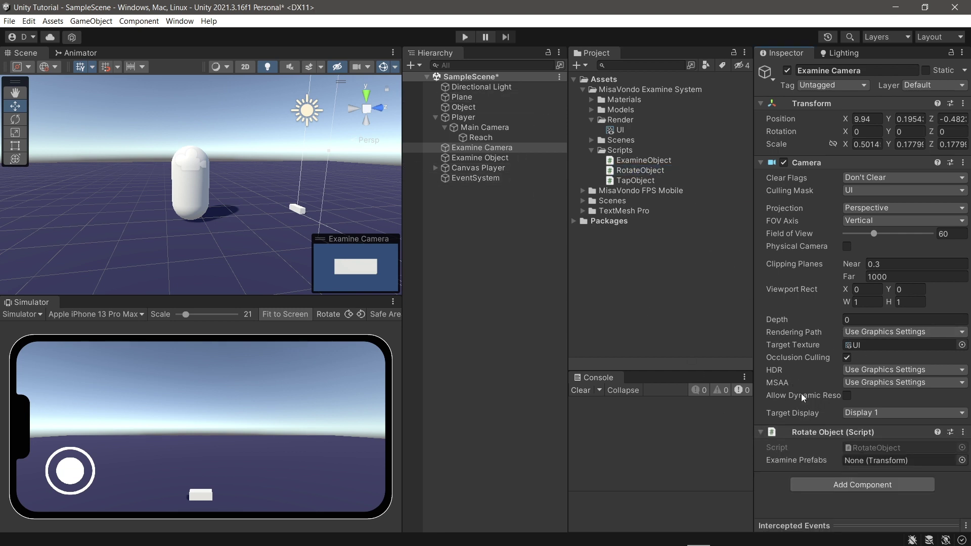
drag(479, 157, 861, 461)
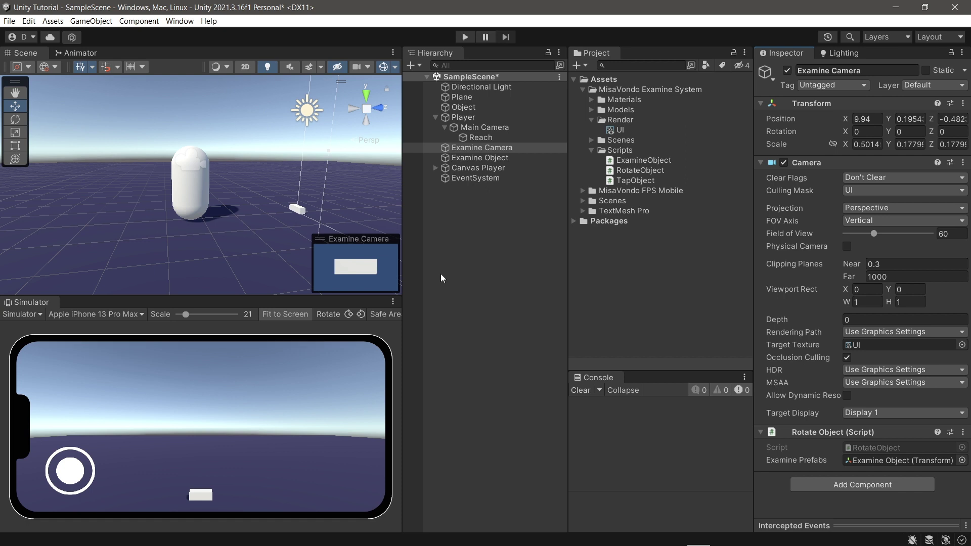
key(ctrl+s)
click(621, 130)
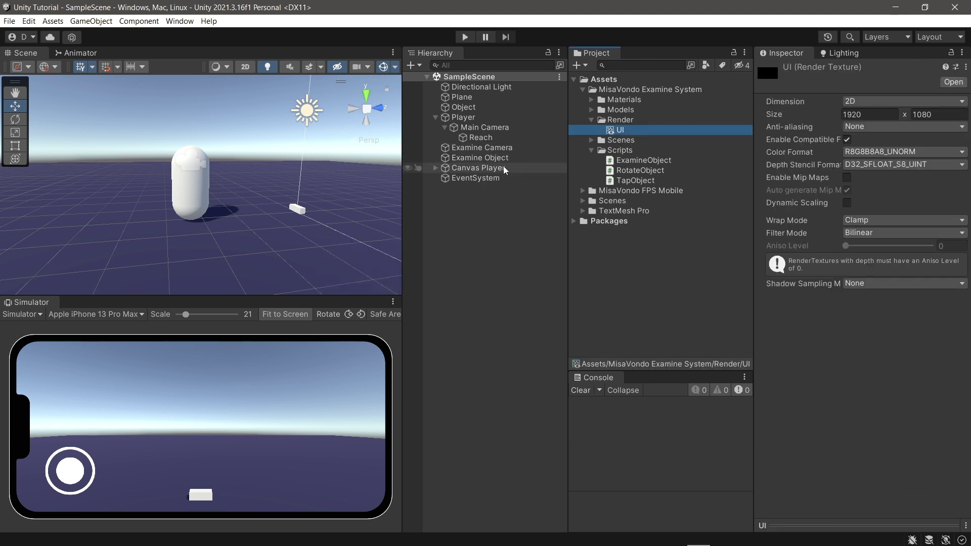
click(480, 148)
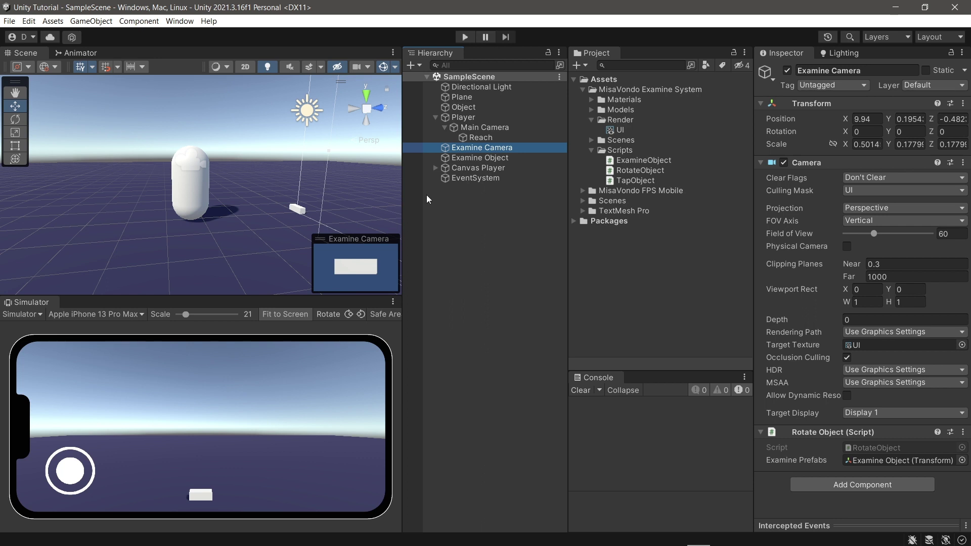
Create a UI Canvas at the scene root, name it Canvas Examine, and save the scene.
click(483, 222)
right_click(464, 212)
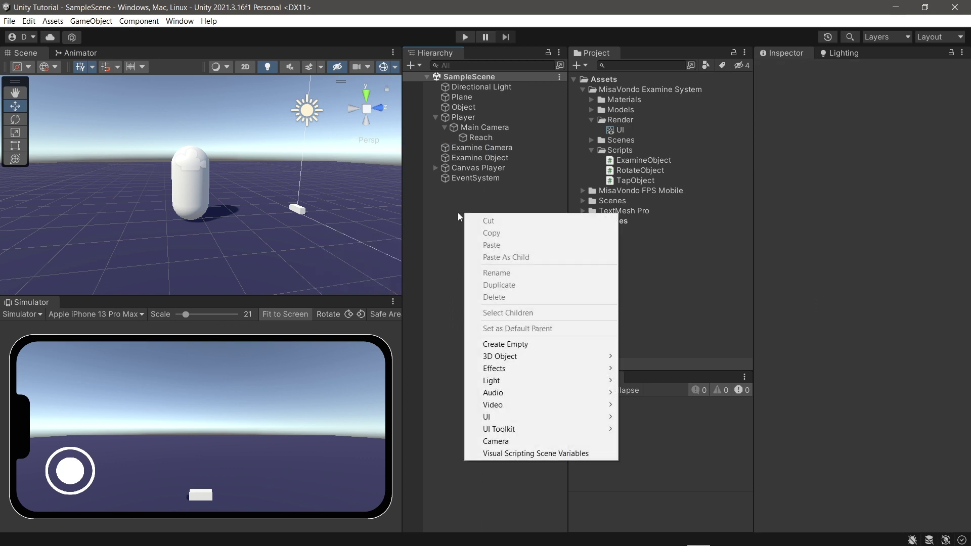
mouse_move(574, 417)
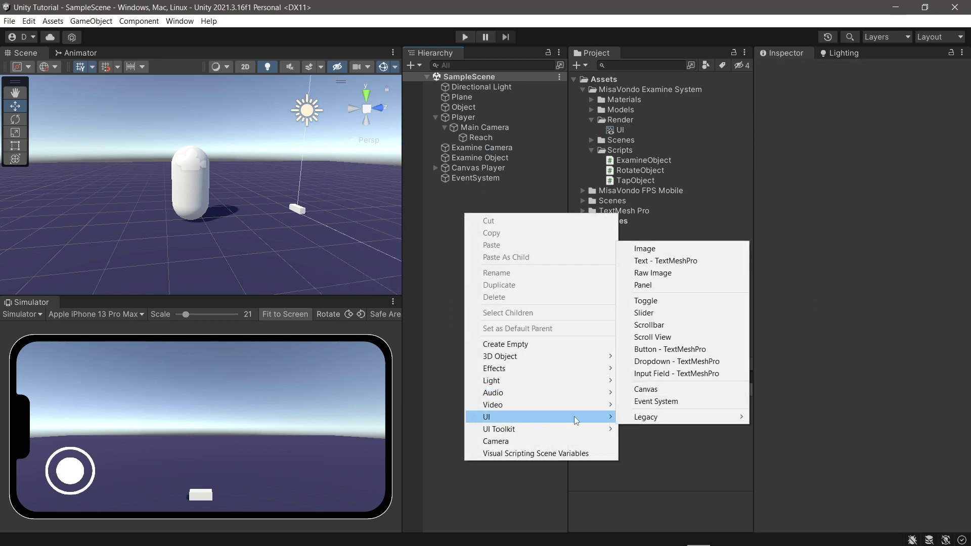
click(651, 388)
click(488, 187)
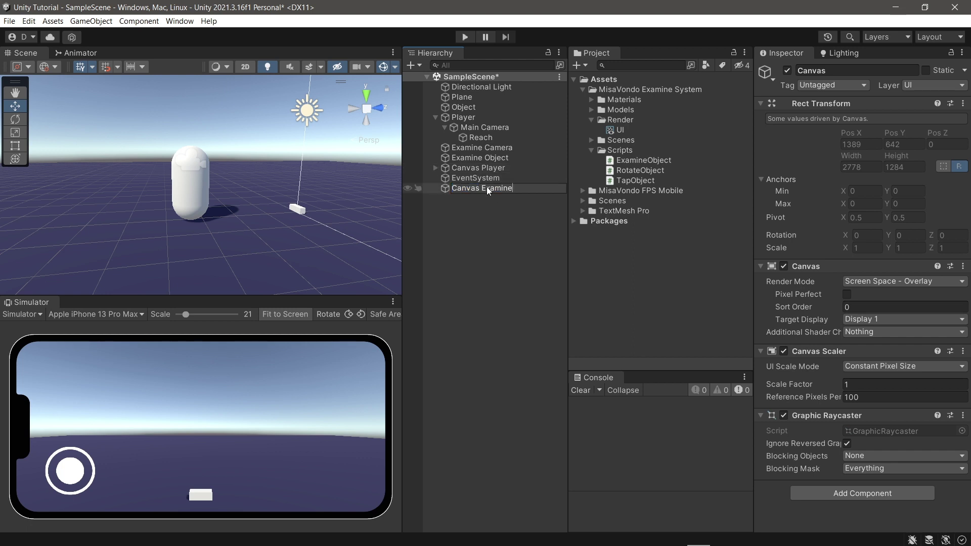
text(Examine)
key(Return)
key(ctrl+s)
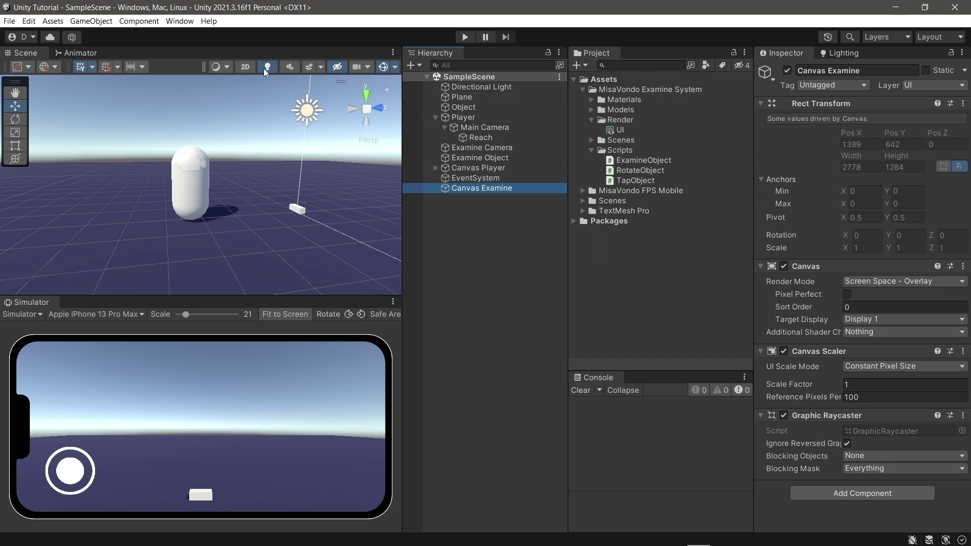
Switch the Scene view to 2D and frame Canvas Examine.
mouse_move(244, 83)
middle_down()
mouse_move(237, 95)
mouse_move(243, 72)
middle_up()
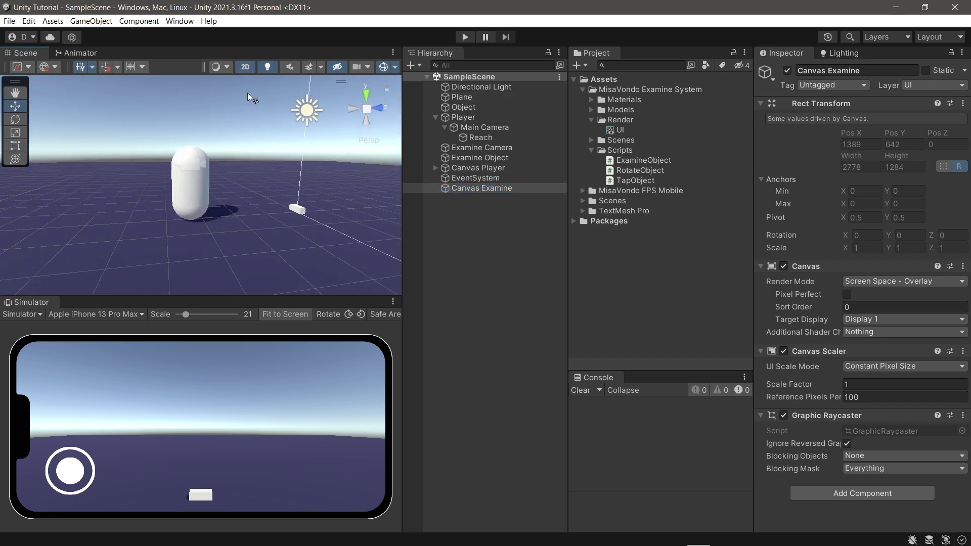
double_click(478, 188)
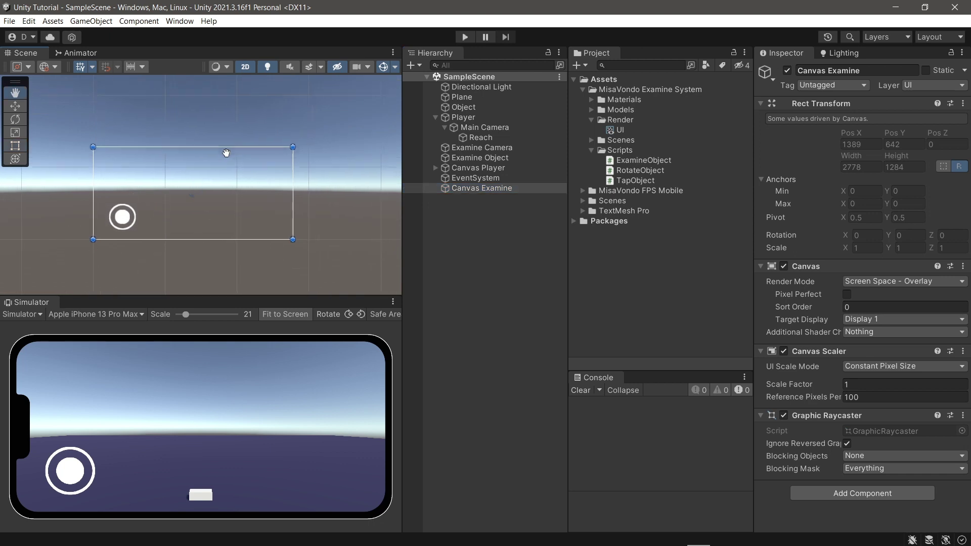
middle_drag(226, 153, 211, 191)
scroll(211, 192, up, 2)
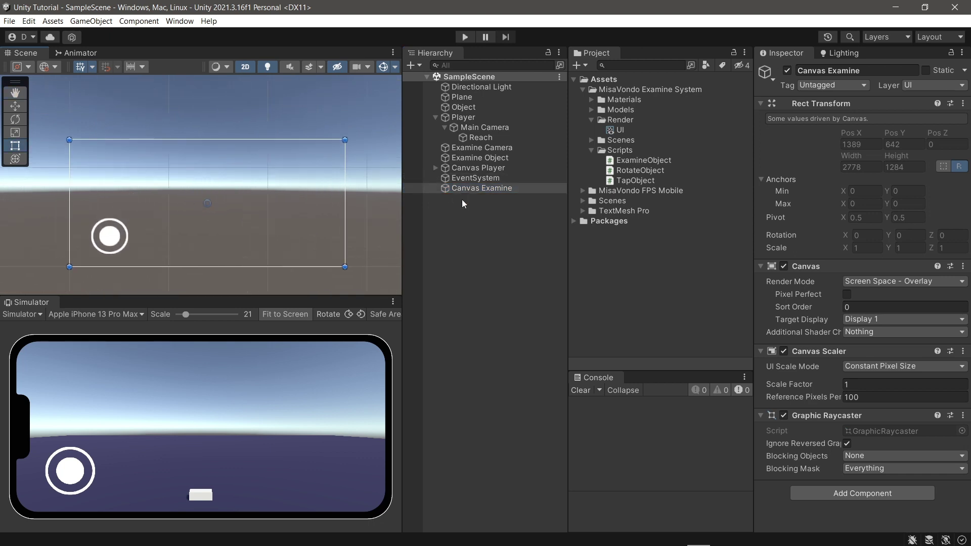
Add a Raw Image as a child of Canvas Examine, keeping its default name.
right_click(487, 189)
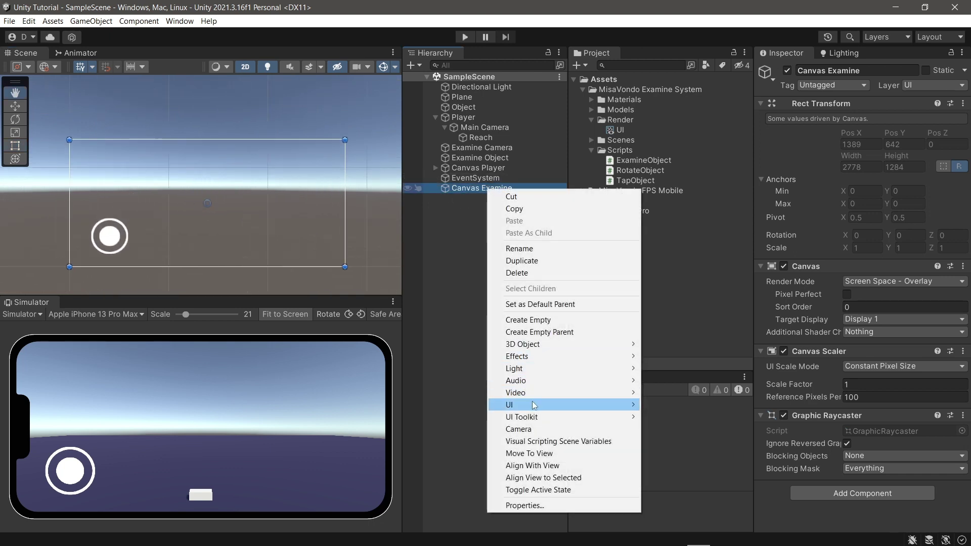
mouse_move(532, 401)
click(678, 261)
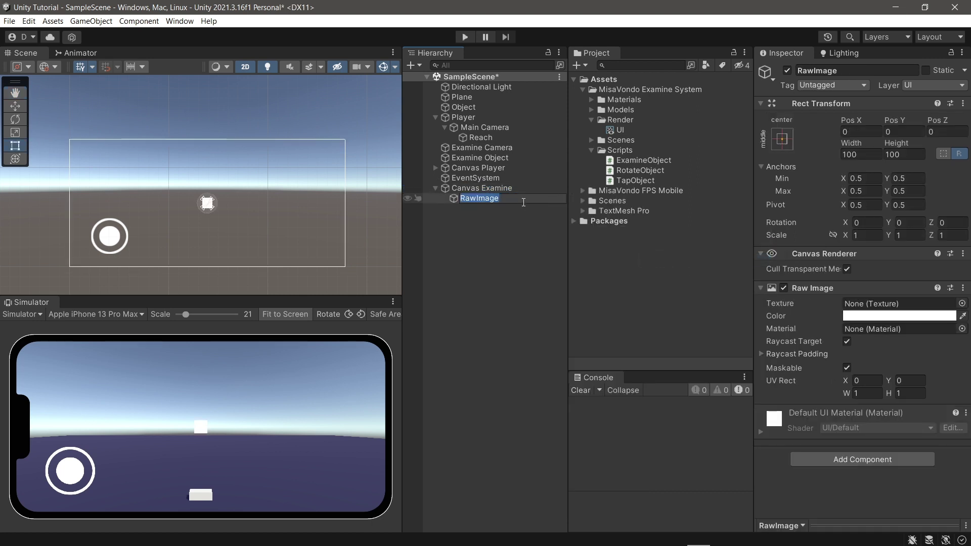
key(Return)
click(492, 200)
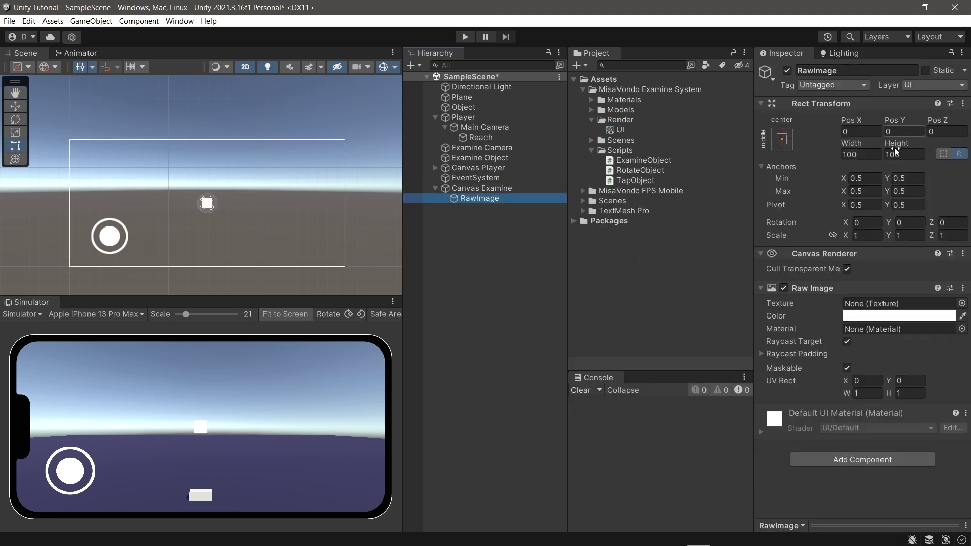
Set the RawImage's width to 1920 and height to 1080.
click(875, 158)
text(1920)
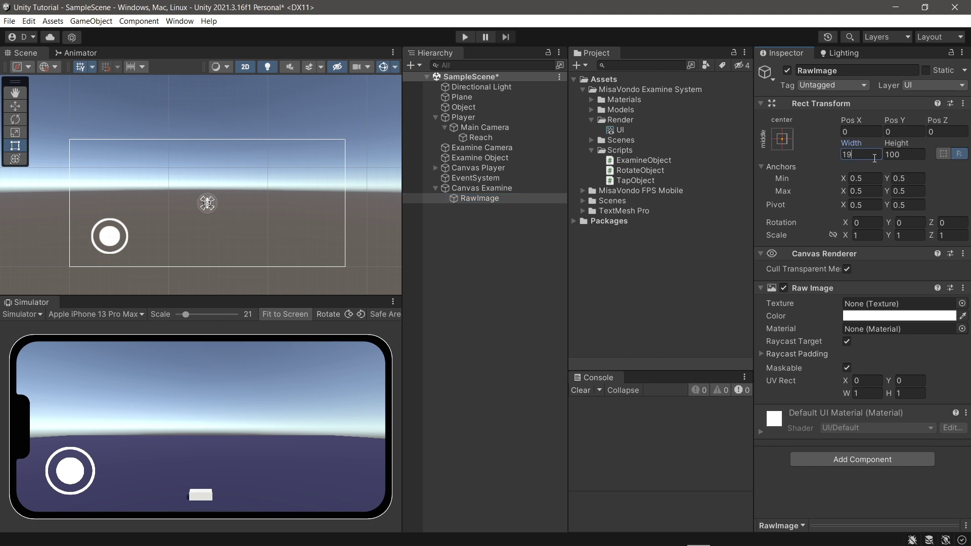
click(910, 154)
text(1080)
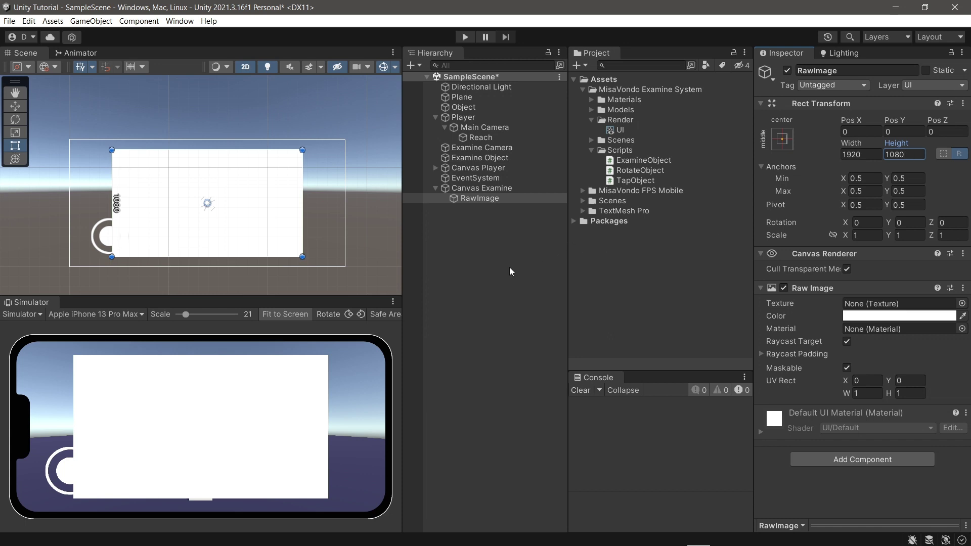
key(ctrl+s)
Anchor RawImage to stretch in both directions so it fills Canvas Examine, and save the scene.
click(781, 142)
click(920, 329)
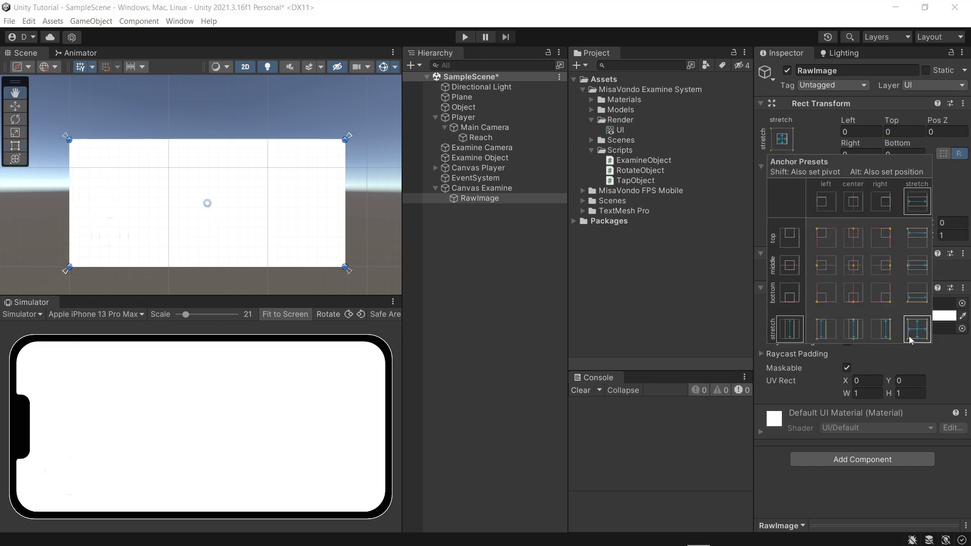
click(531, 302)
Assign the UI render texture from the Render folder as RawImage's texture and save the scene.
click(495, 202)
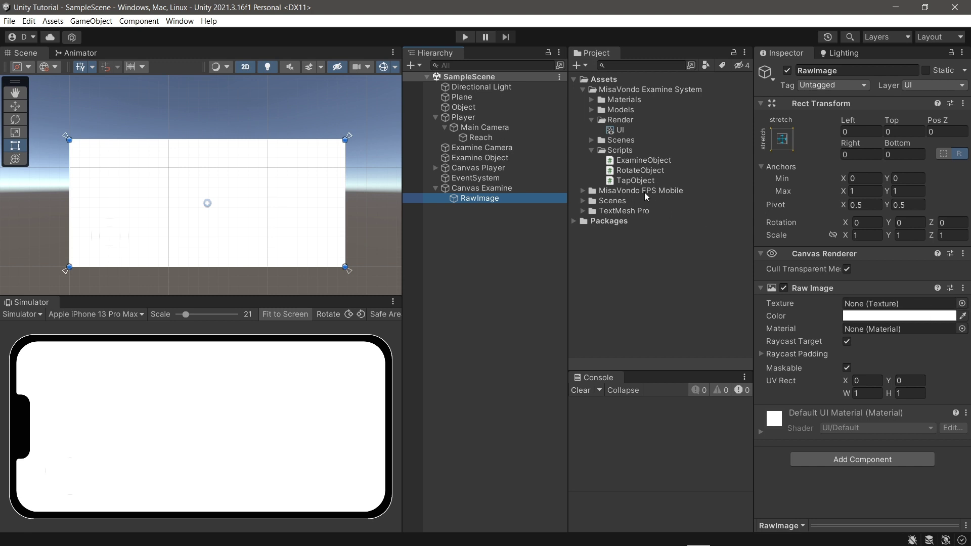
drag(619, 129, 866, 309)
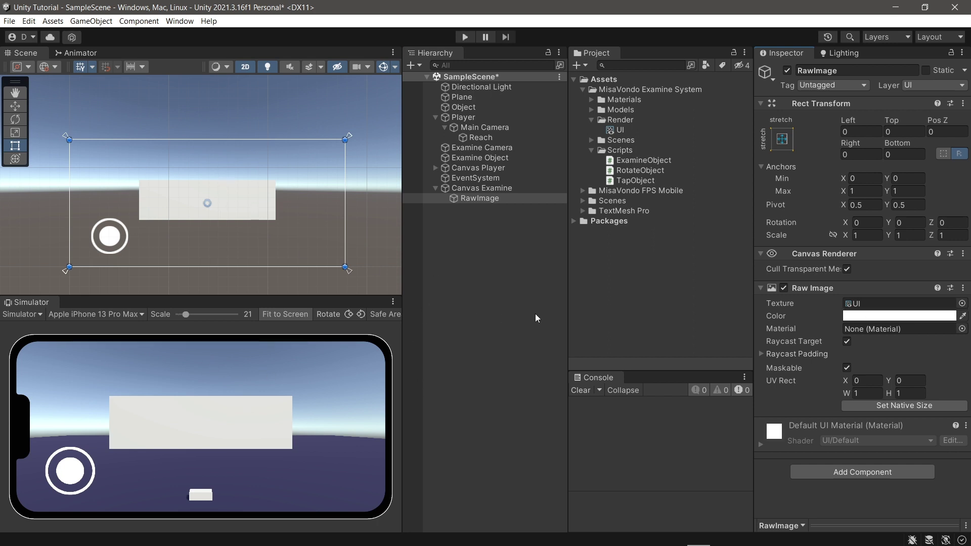
key(ctrl+s)
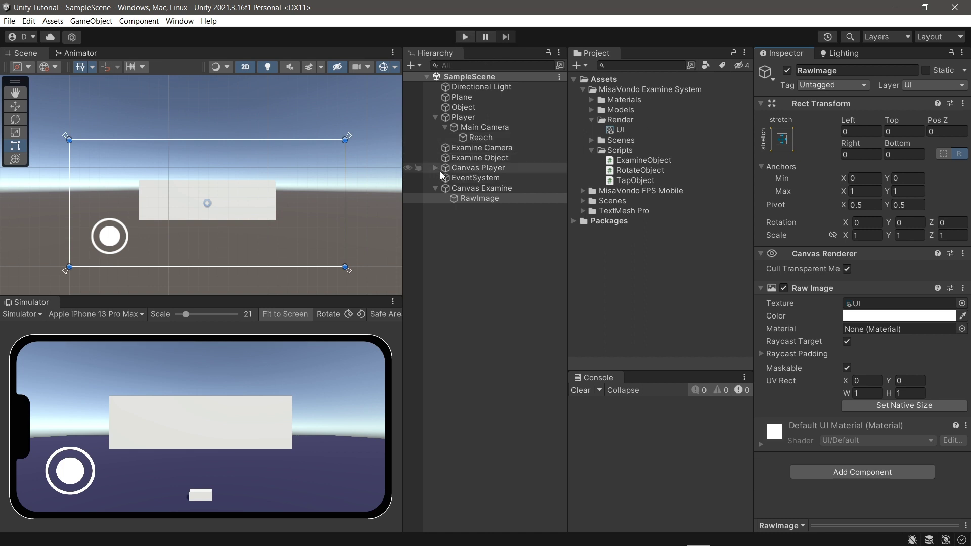
Assign the Table material from the Materials folder to Examine Object's Mesh Renderer.
click(460, 157)
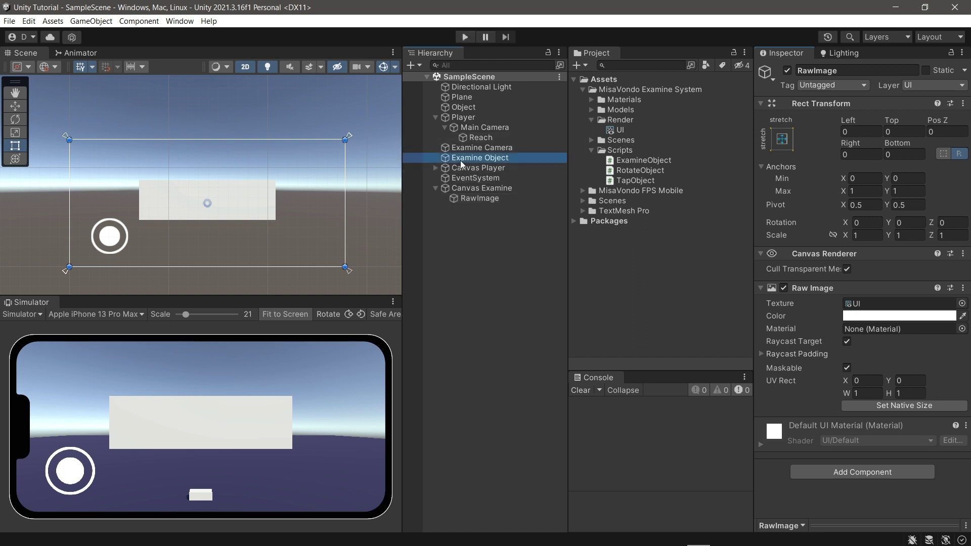
click(591, 100)
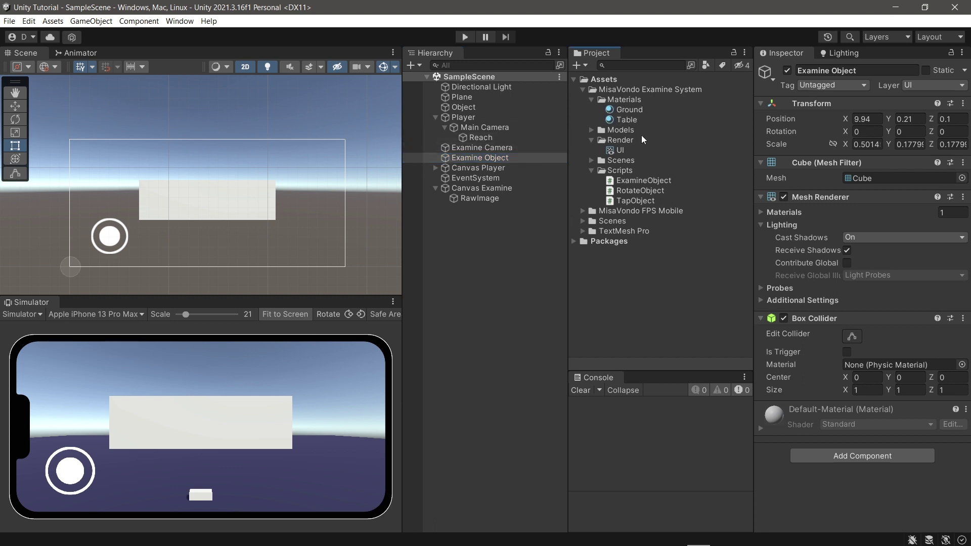
drag(629, 119, 769, 201)
click(765, 208)
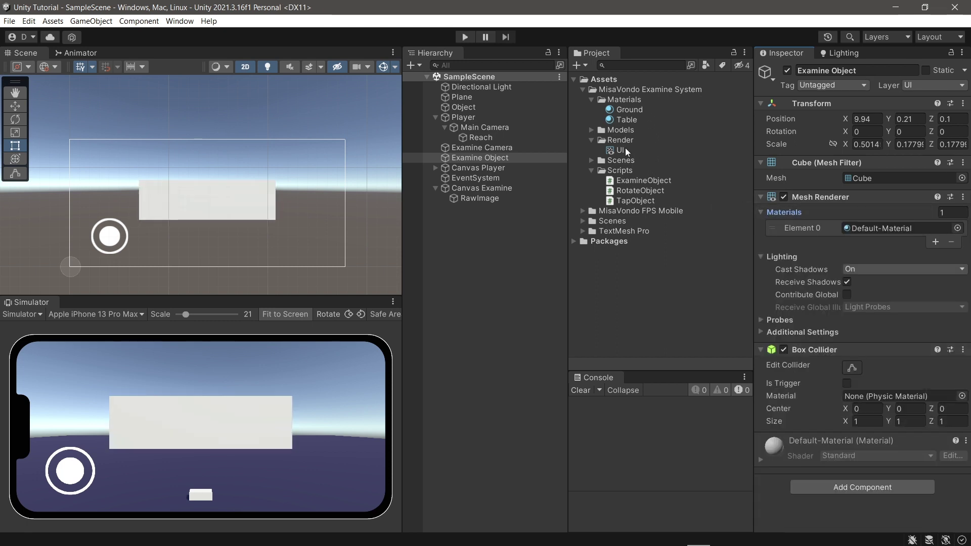
drag(629, 116, 870, 232)
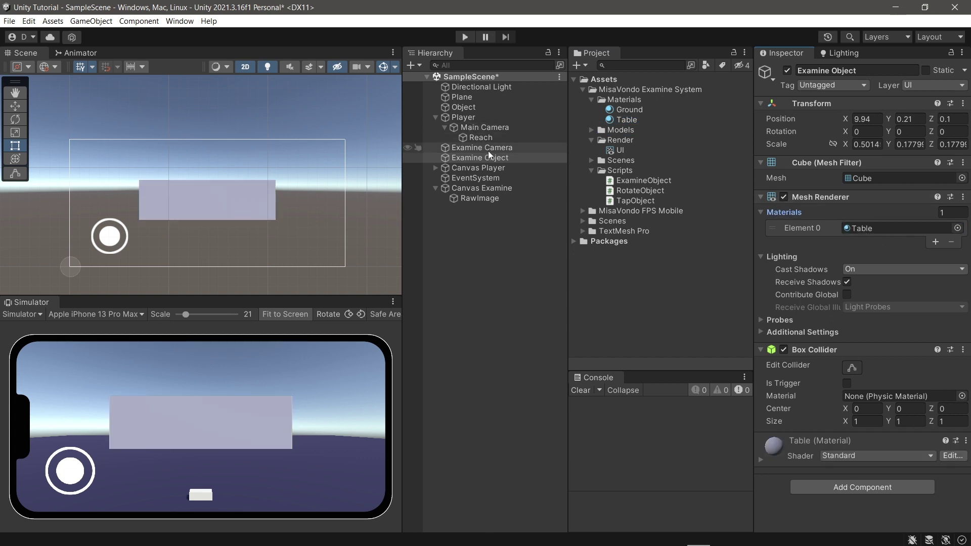
Apply the Table material to Object's Mesh Renderer as well and save the scene.
click(473, 107)
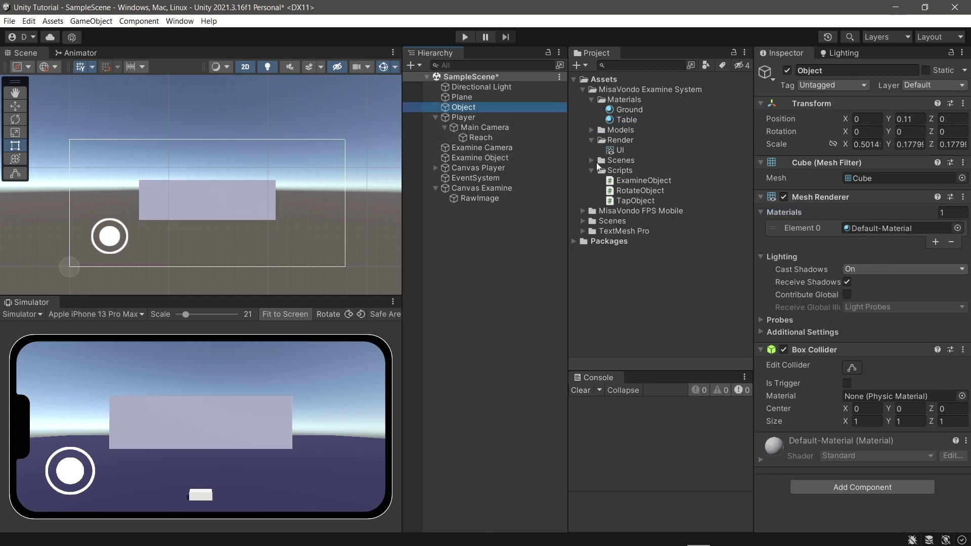
drag(627, 117, 903, 226)
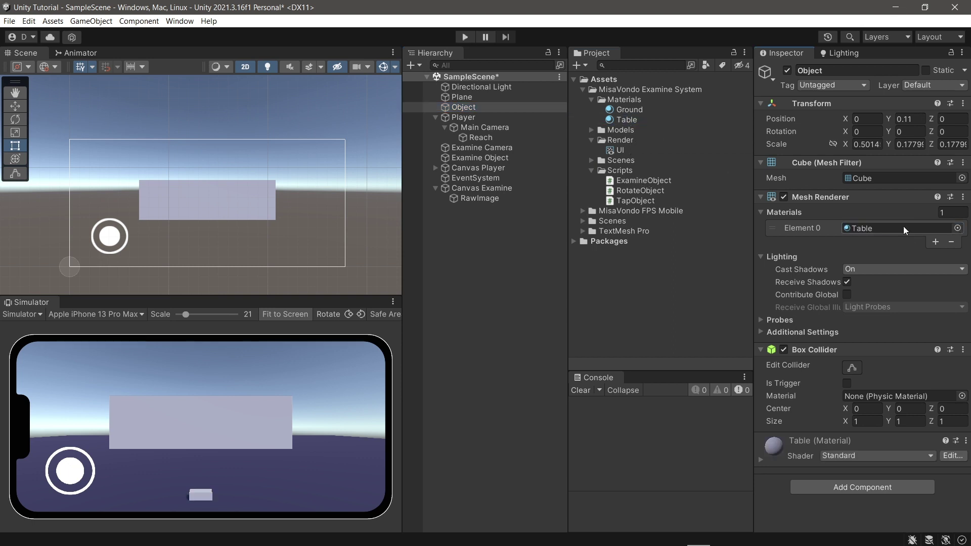
click(509, 239)
key(ctrl+s)
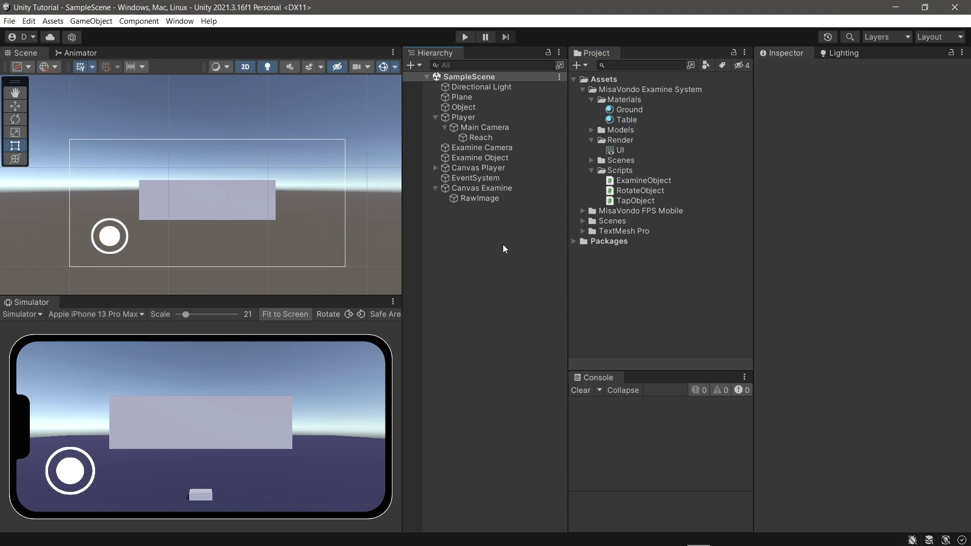
Collapse the Player hierarchy and review the component settings of Canvas Examine, RawImage, Examine Camera and Object.
click(435, 117)
click(478, 168)
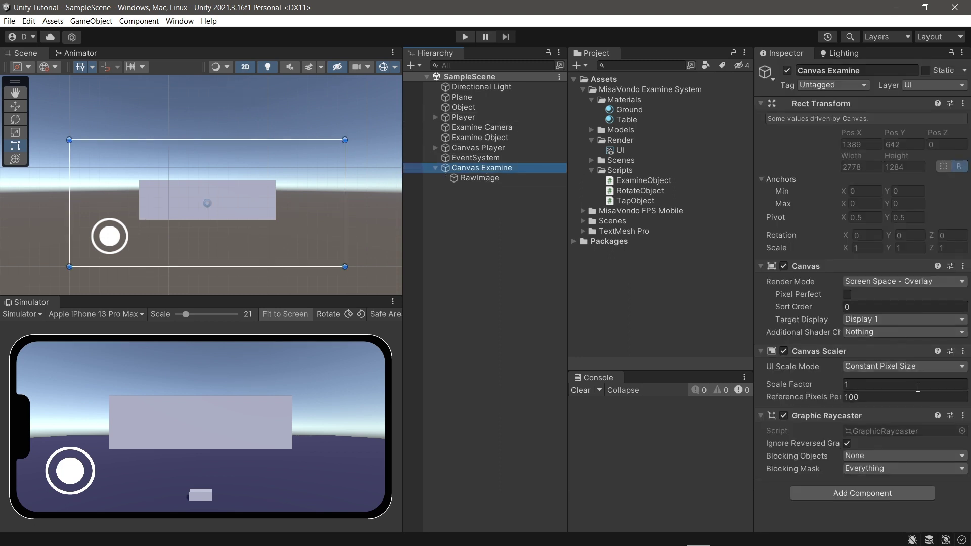
click(499, 178)
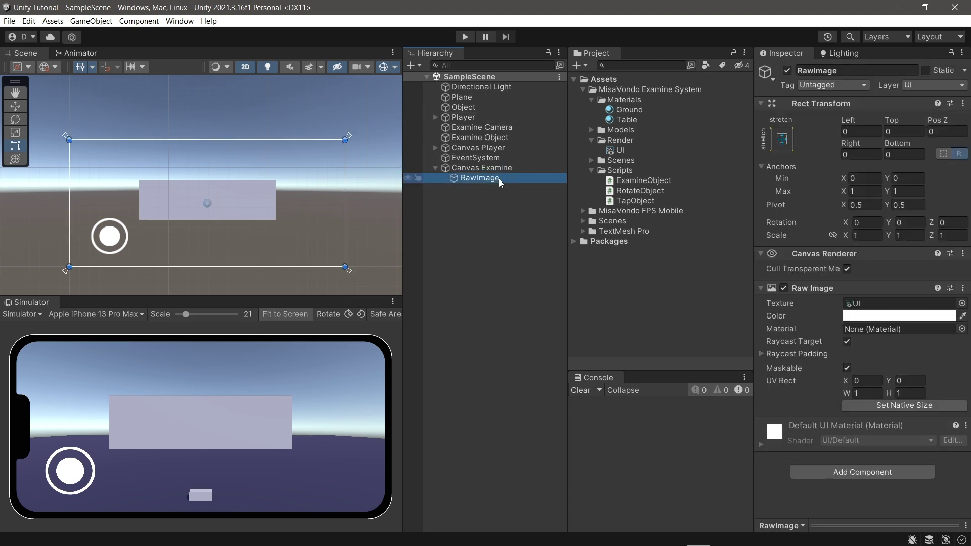
click(488, 137)
click(497, 126)
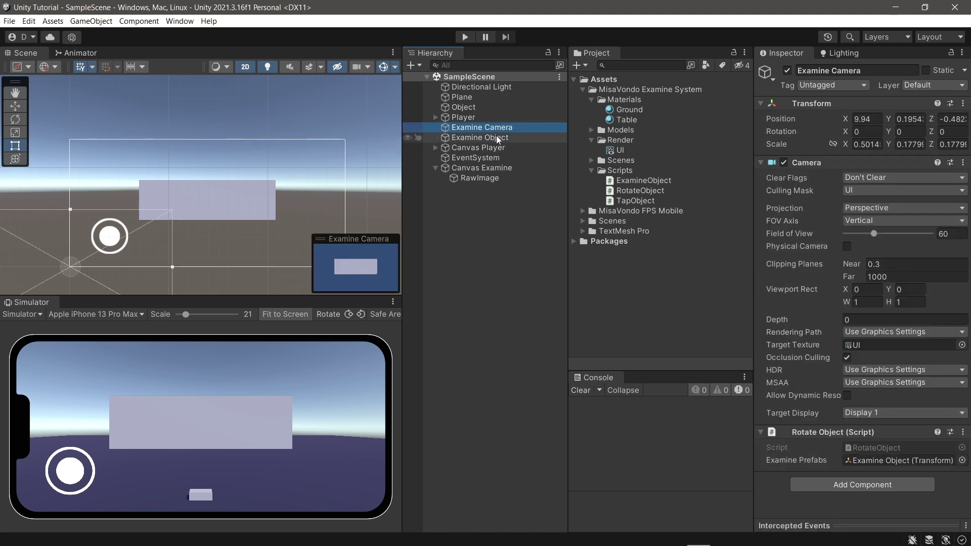
click(486, 108)
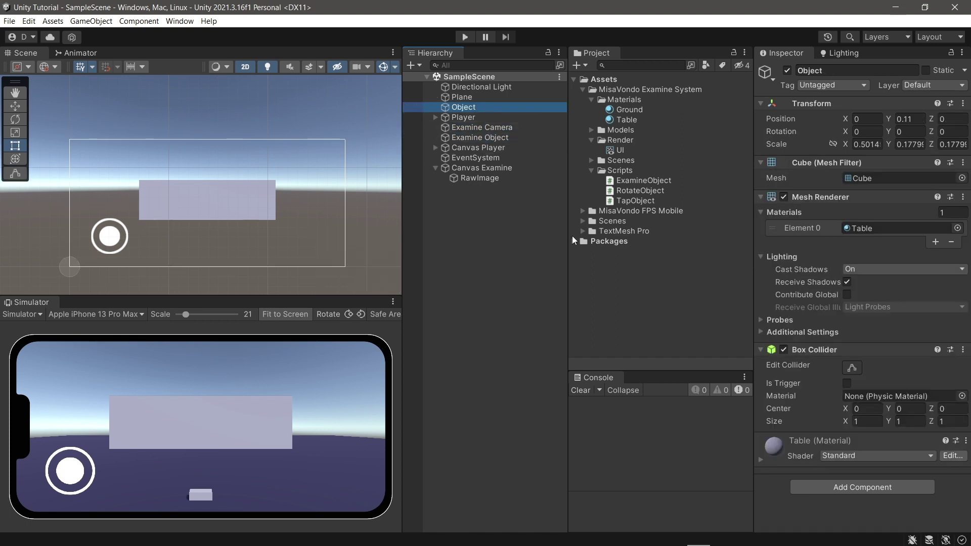
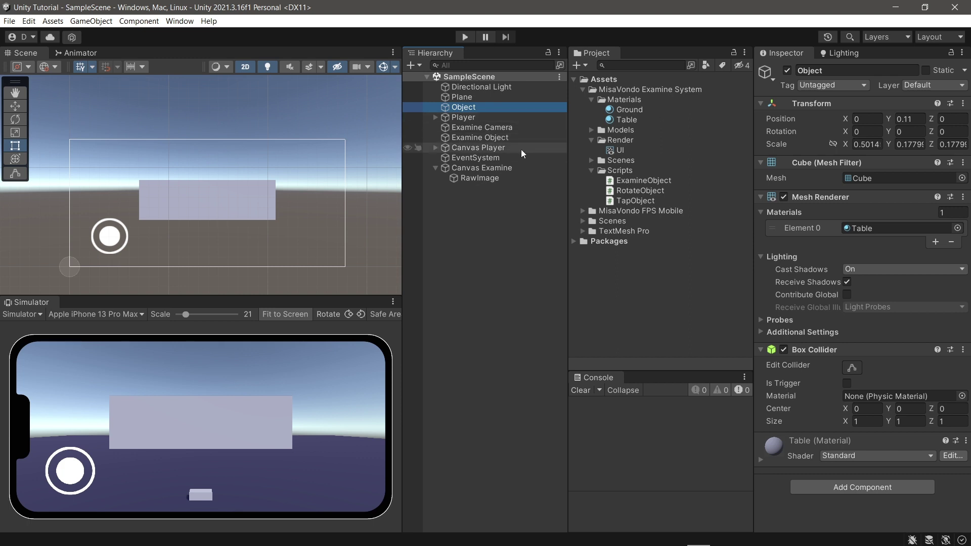
Add the RotateObject script to RawImage, assign Examine Object as its Examine Prefabs, and save the scene.
click(490, 177)
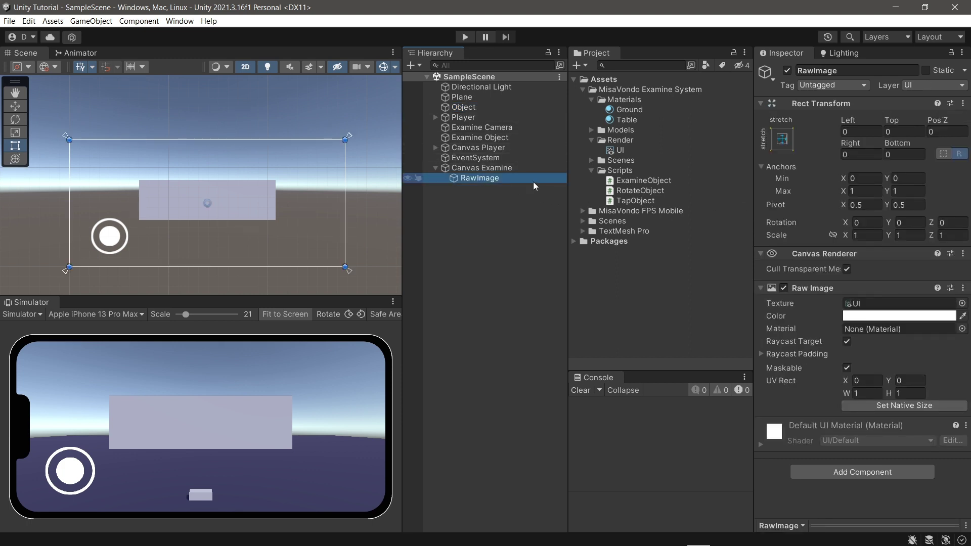
click(504, 178)
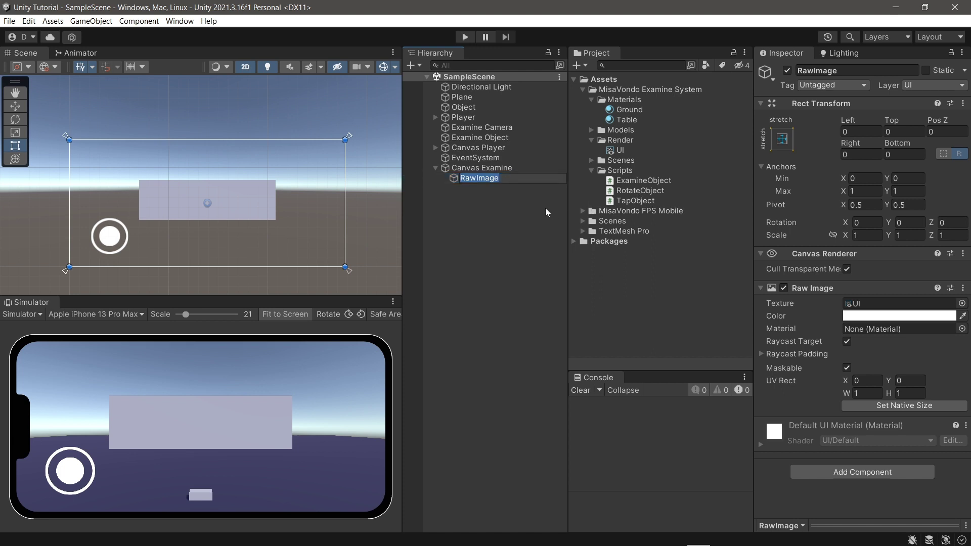
click(497, 177)
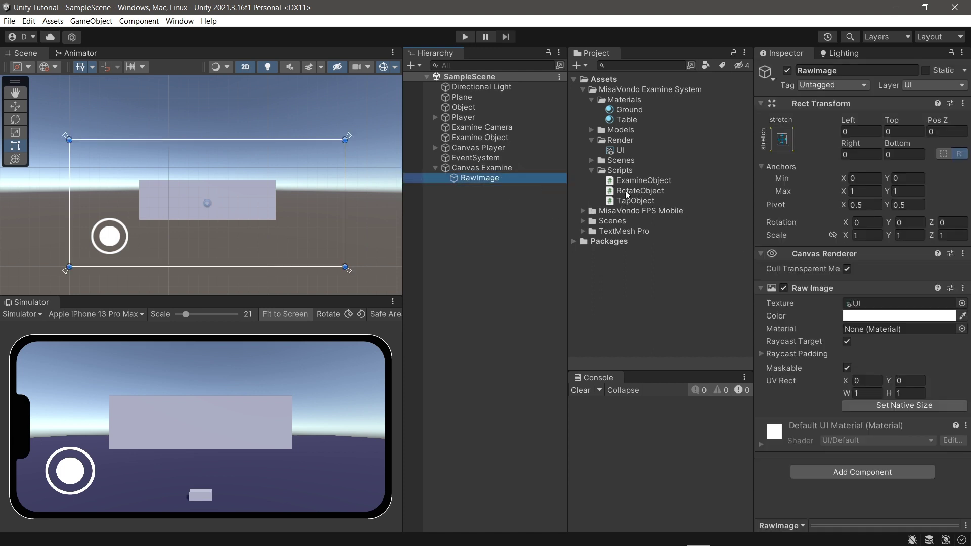
drag(625, 190, 836, 415)
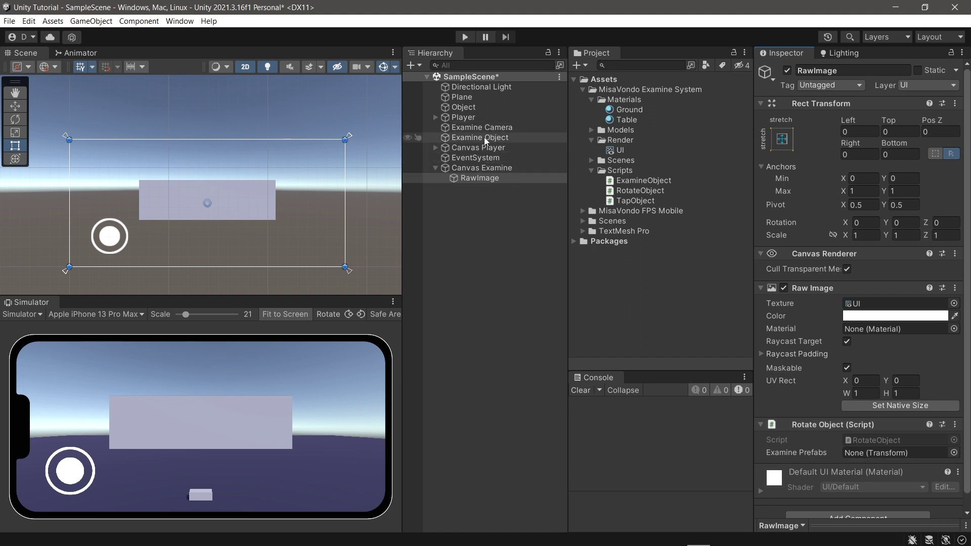
drag(484, 137, 874, 456)
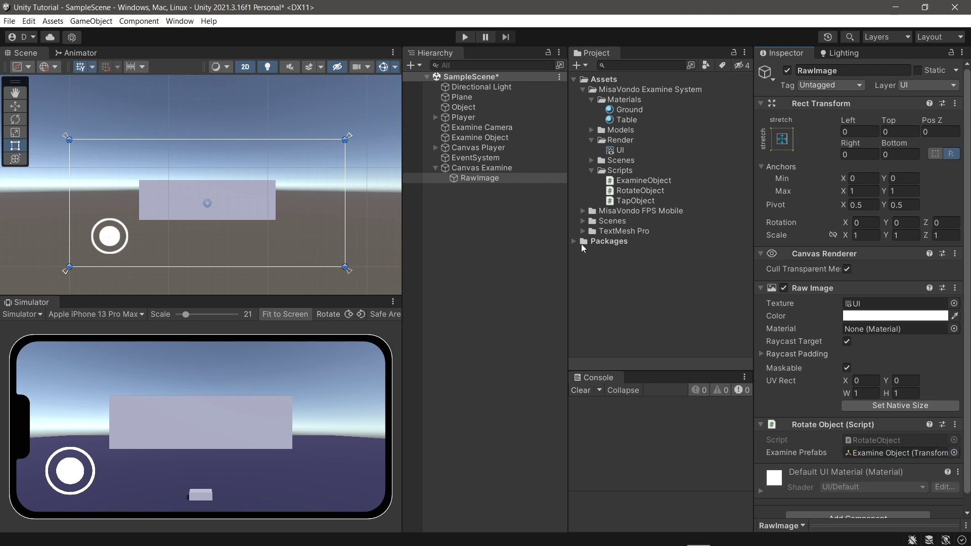
key(ctrl+s)
Add the TapObject script to Object and assign Canvas Player and Canvas Examine to its matching references.
click(470, 108)
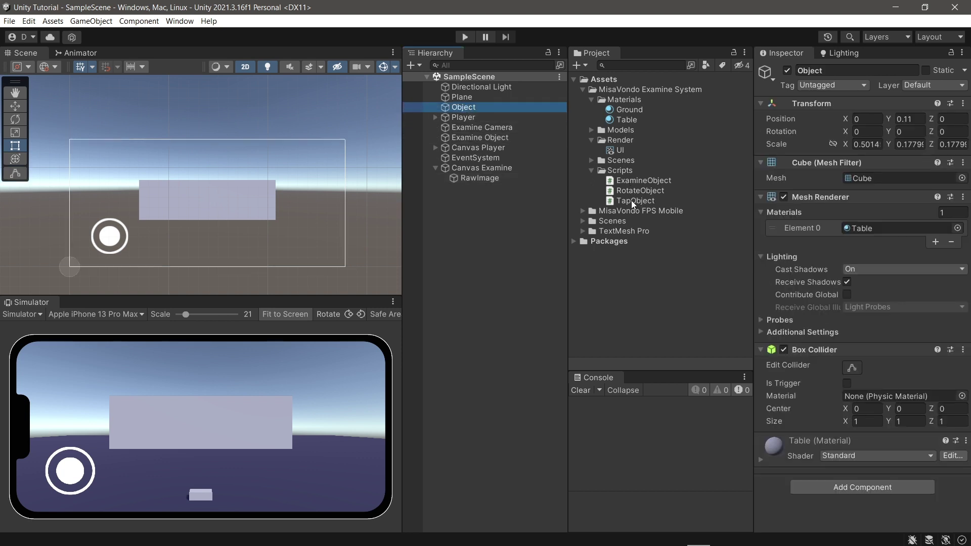
drag(631, 200, 824, 430)
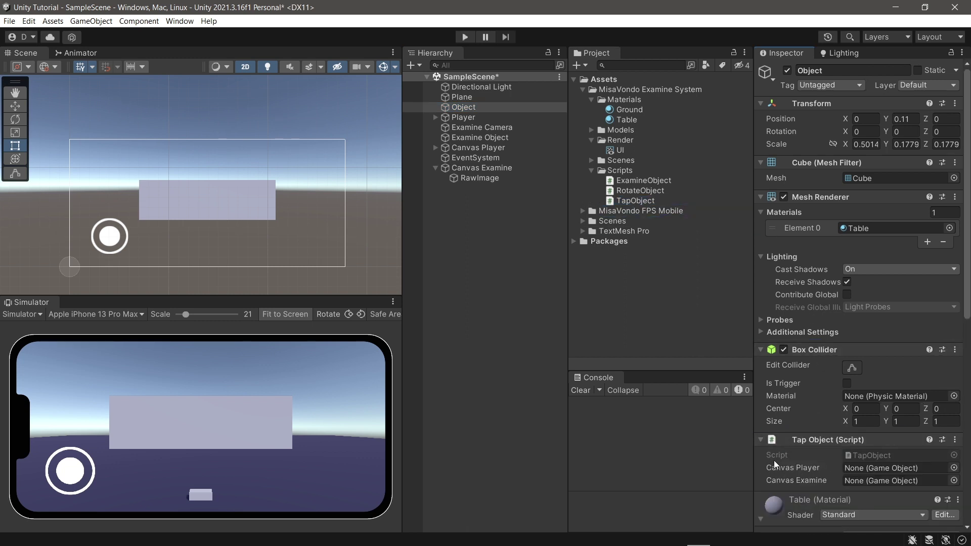
drag(461, 148, 862, 469)
drag(473, 168, 911, 480)
Deactivate Canvas Examine in the scene and save.
click(520, 166)
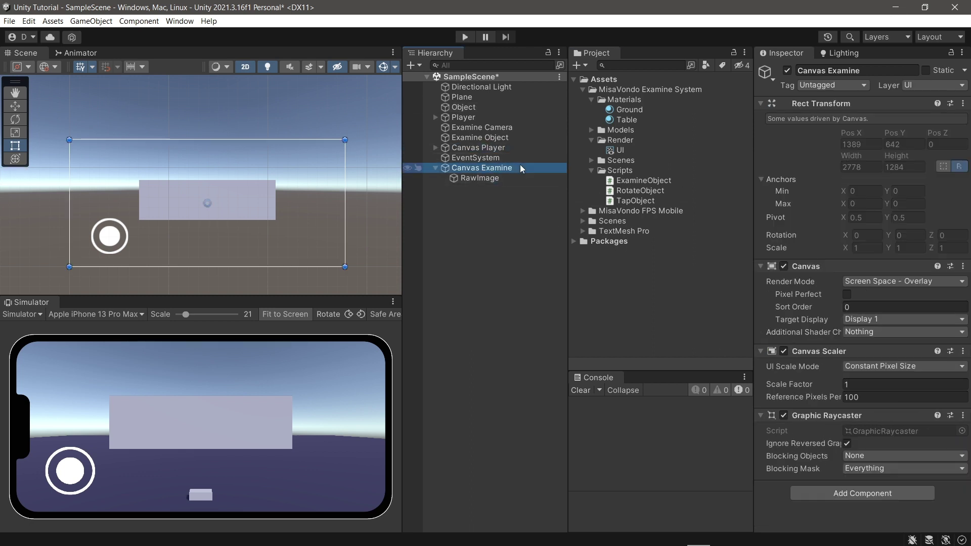
click(782, 71)
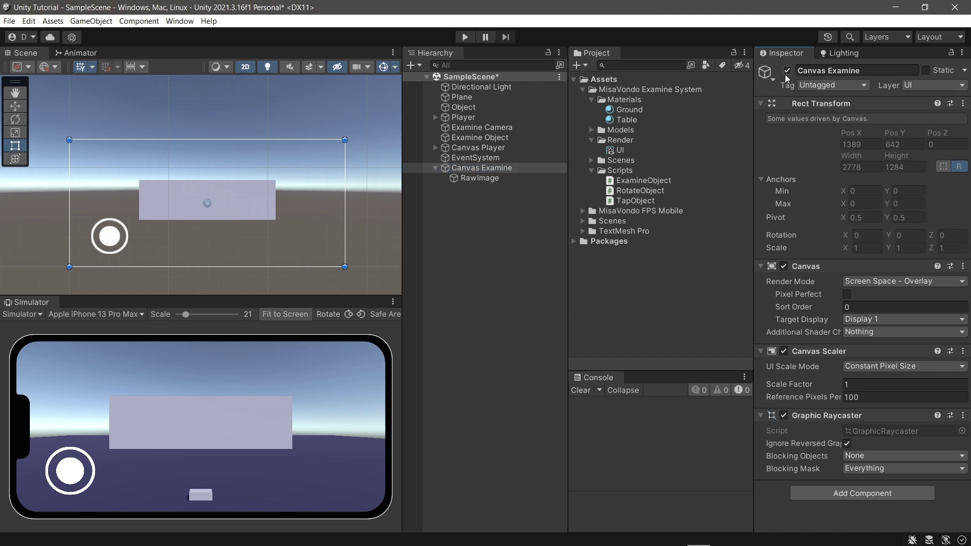
click(786, 71)
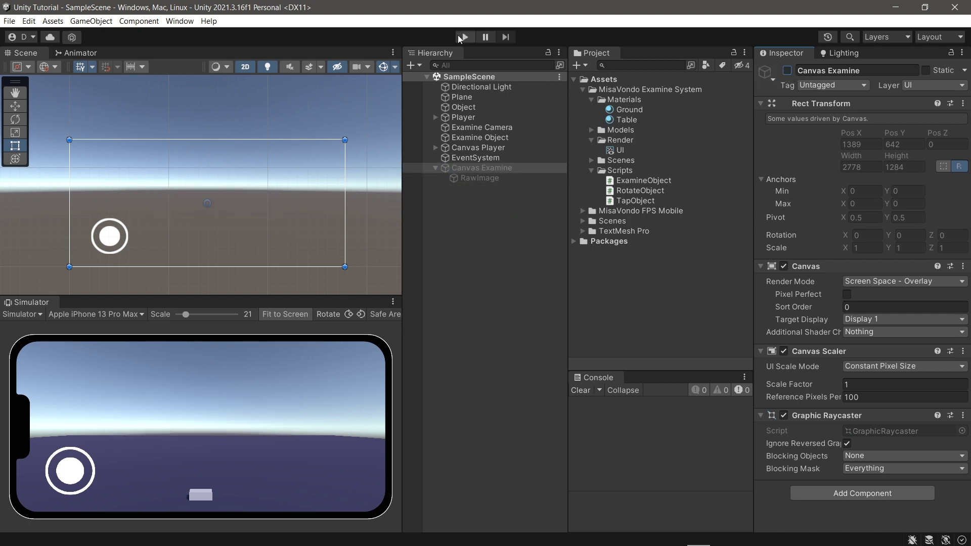
Start Play mode, return the Scene view to 3D, and frame the Player with Object in sight.
click(461, 36)
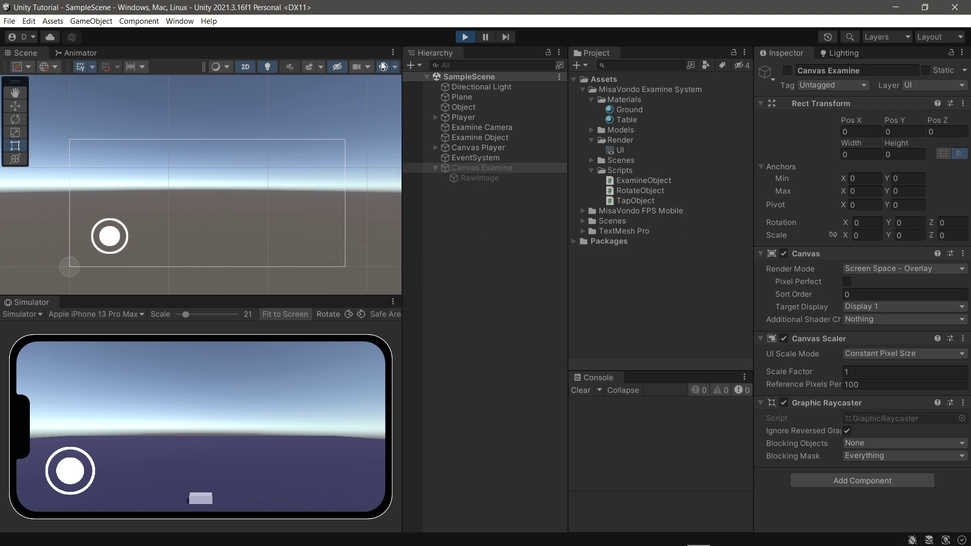
click(242, 66)
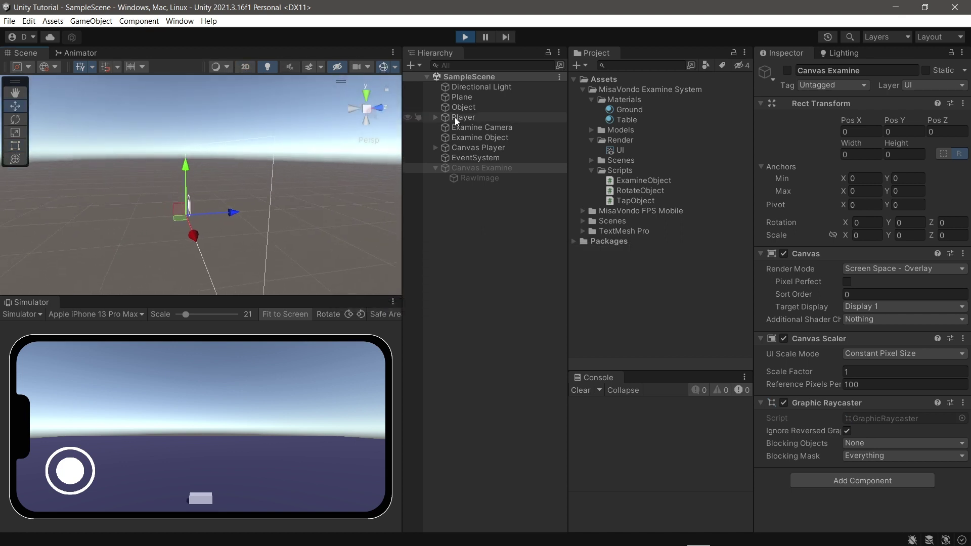
click(461, 117)
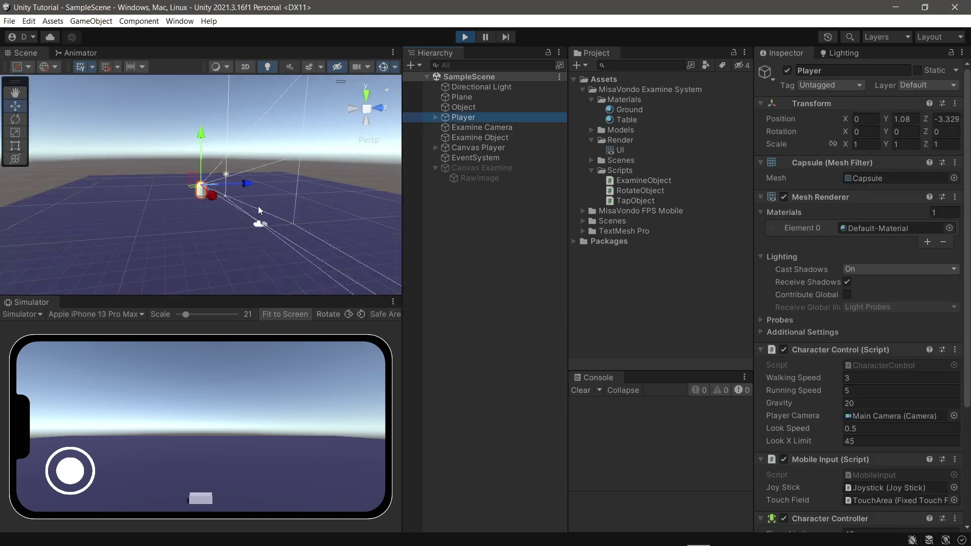
key(f)
alt+drag(258, 205, 213, 212)
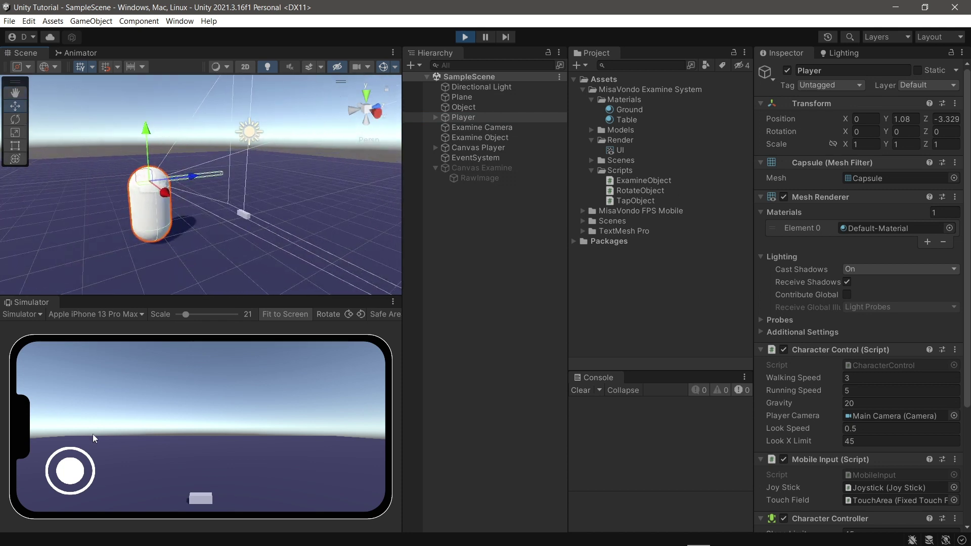
Test the touch controls in the simulator by looking down, walking the Player up to Object, and turning the view.
drag(213, 436, 221, 443)
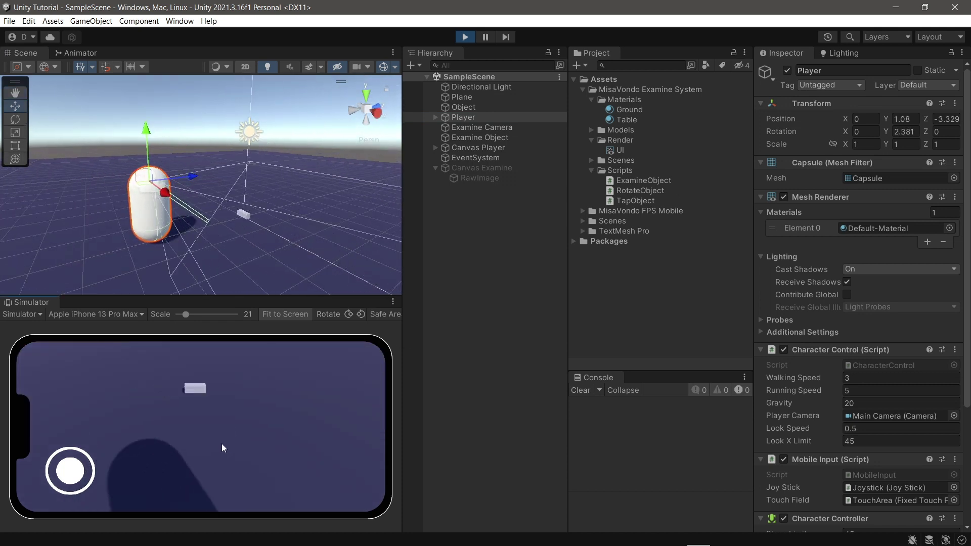
mouse_move(66, 468)
mouse_down()
mouse_move(71, 453)
mouse_move(69, 462)
mouse_up()
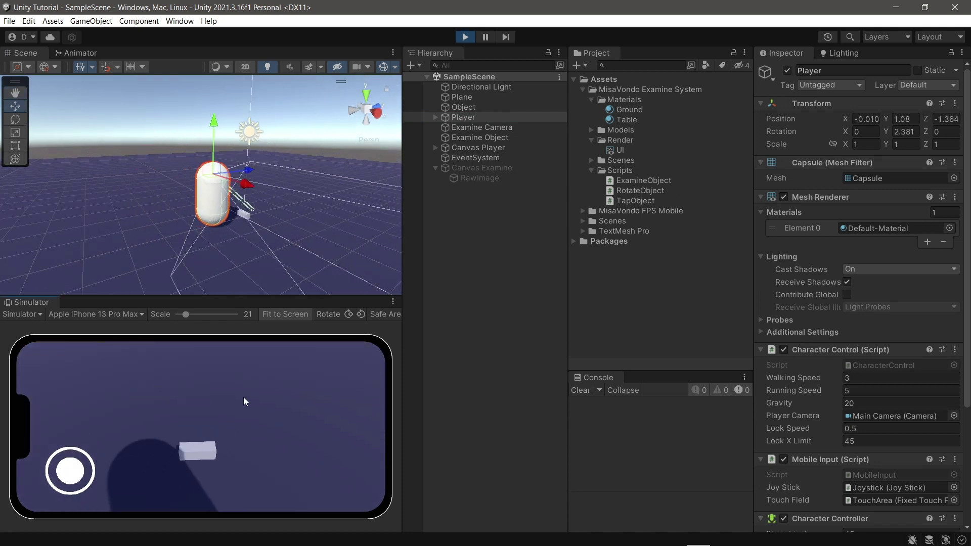
drag(243, 397, 241, 404)
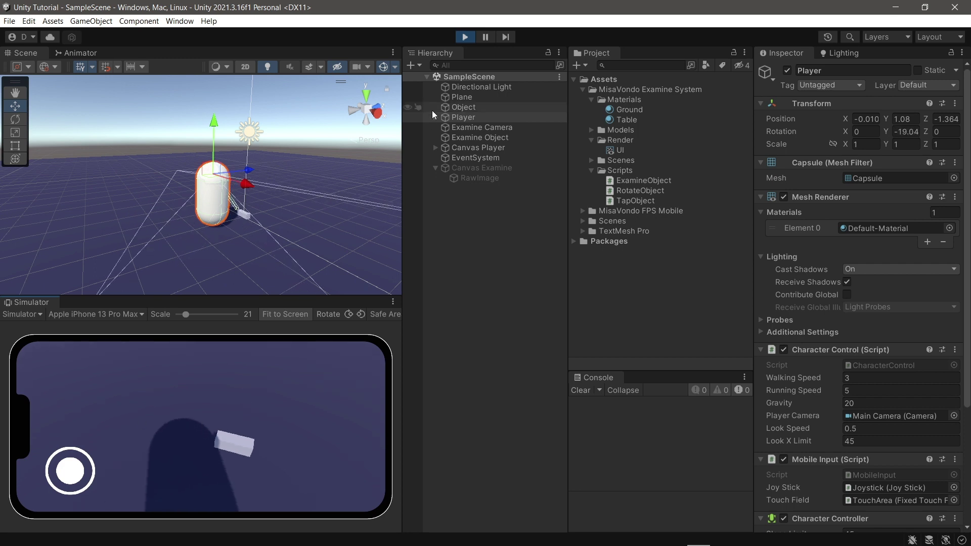
Stop Play mode, switch the Scene view to 2D, and frame Canvas Player.
click(464, 37)
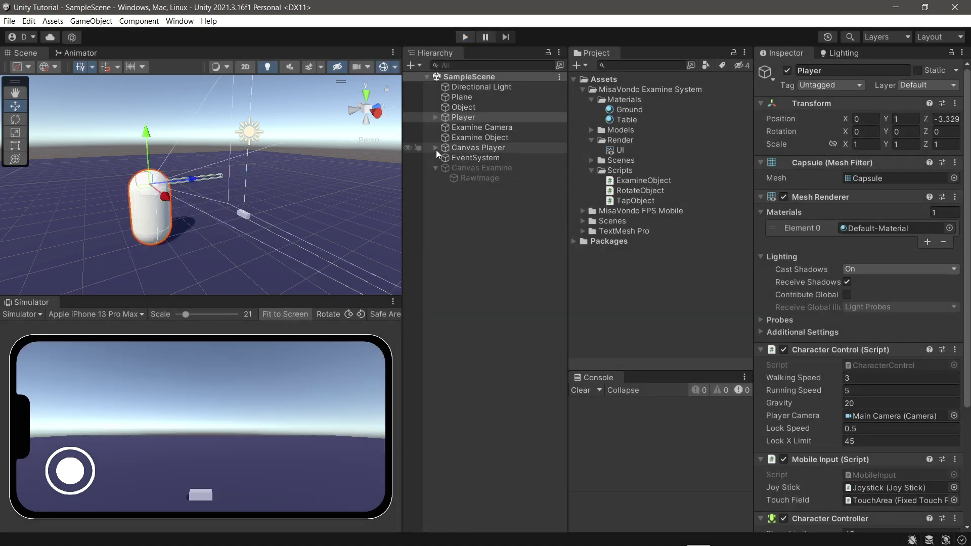
click(245, 66)
click(467, 150)
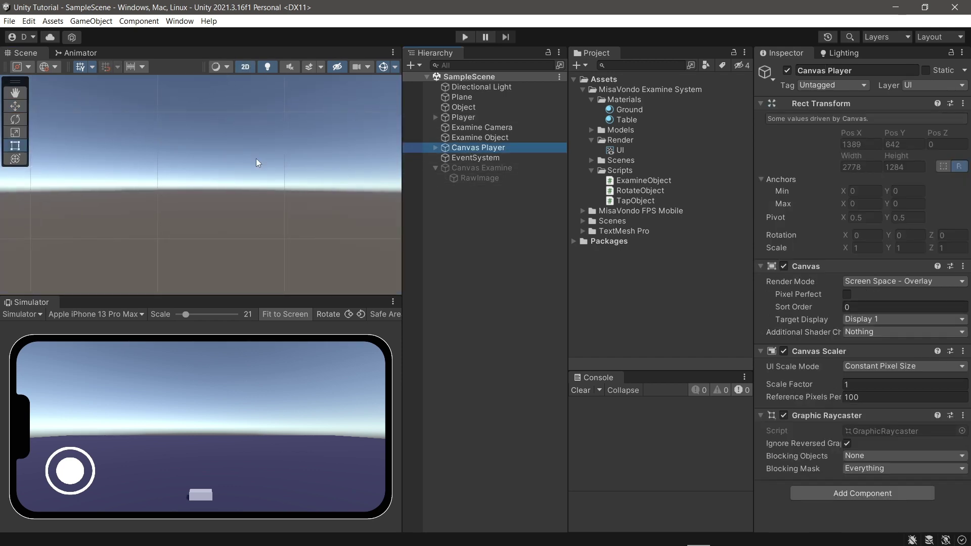
click(507, 139)
double_click(498, 147)
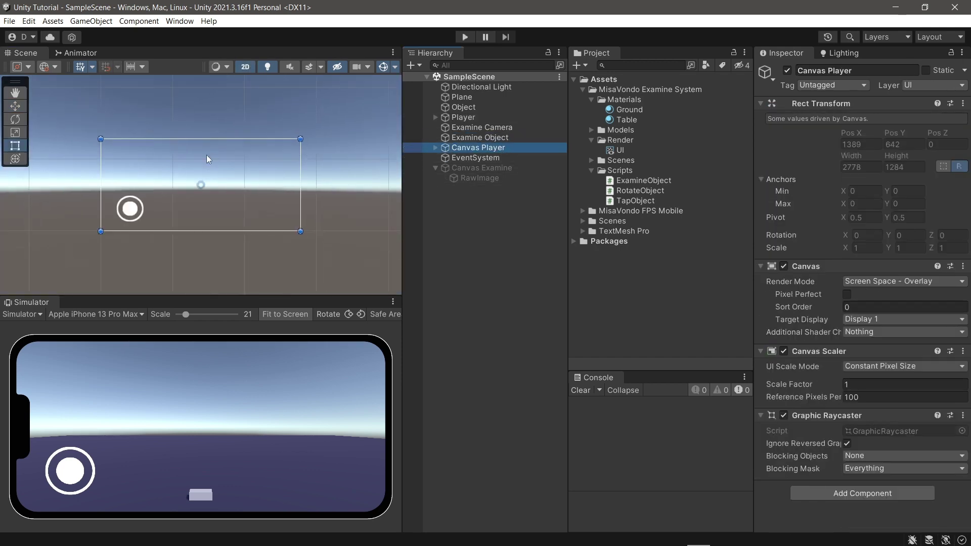
scroll(207, 155, up, 3)
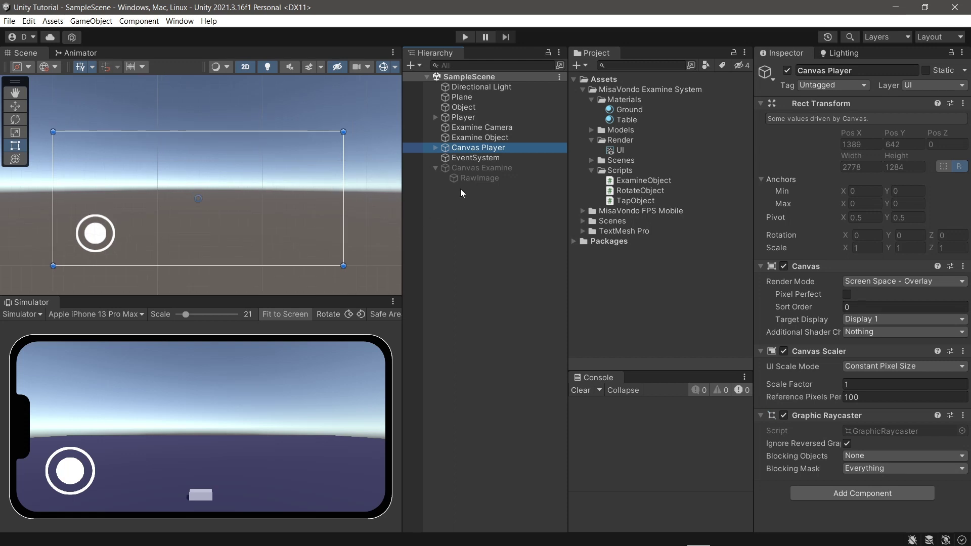
Add a TextMeshPro button under Canvas Player, name it ButtonExamine, and save the scene.
click(435, 147)
right_click(463, 147)
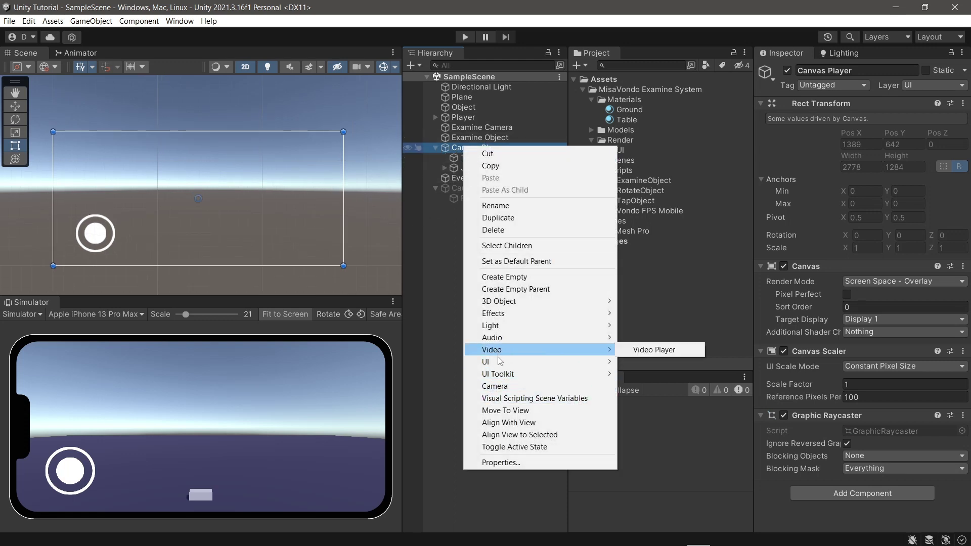
mouse_move(498, 360)
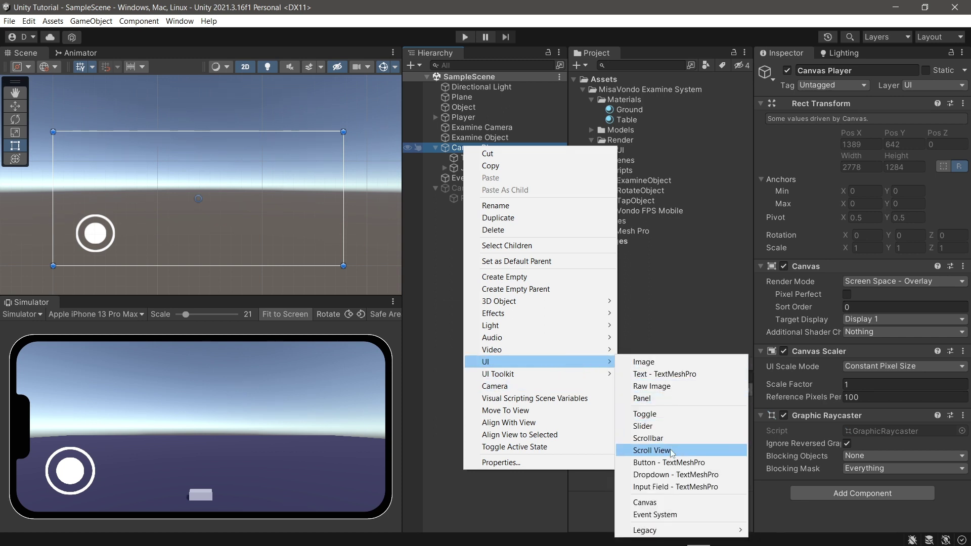
key(Escape)
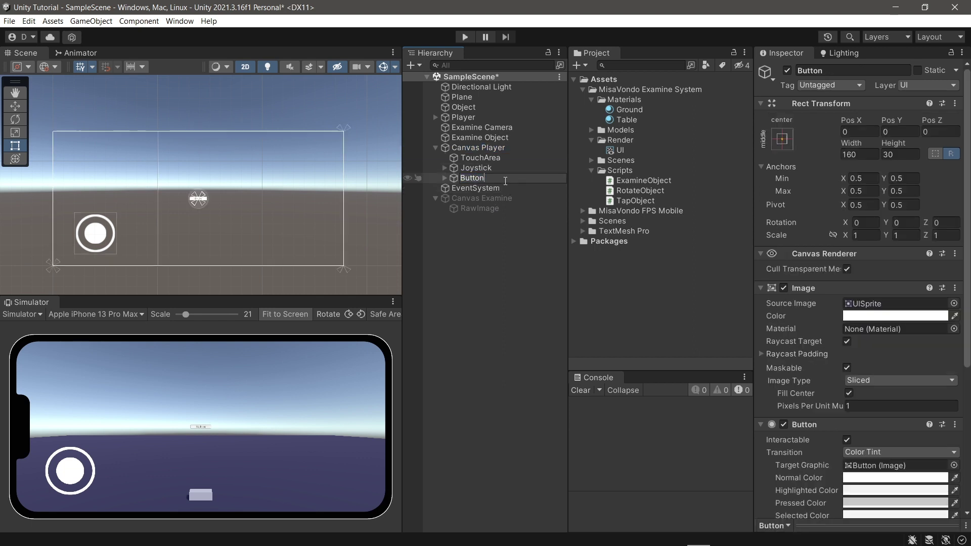
key(Return)
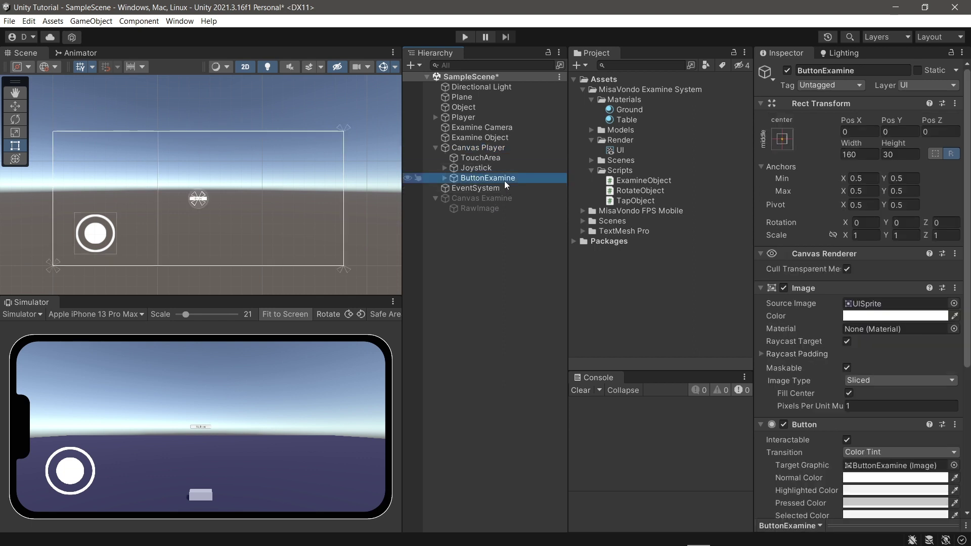
key(ctrl+s)
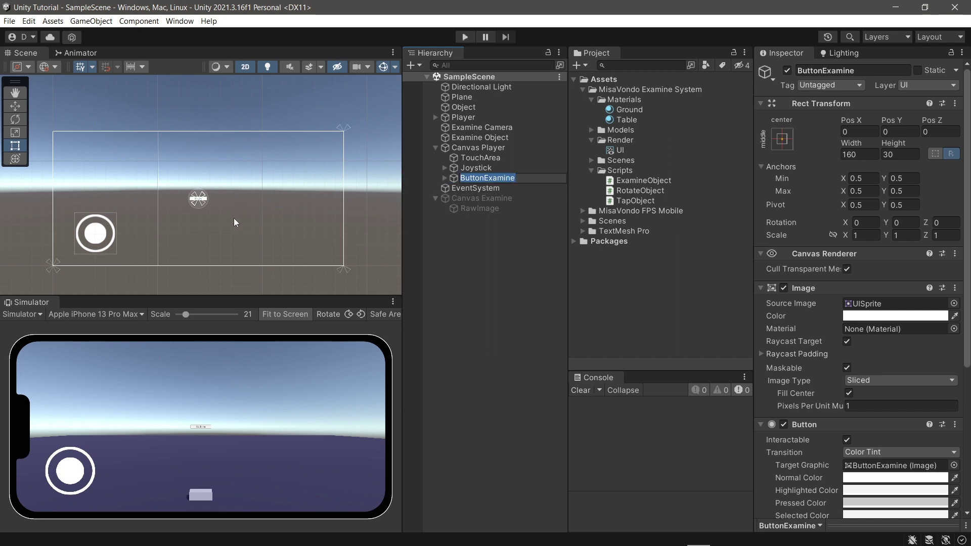
Rename the new button under Canvas Player as Button.
key(BackSpace)
text(ButtonExamine)
key(Return)
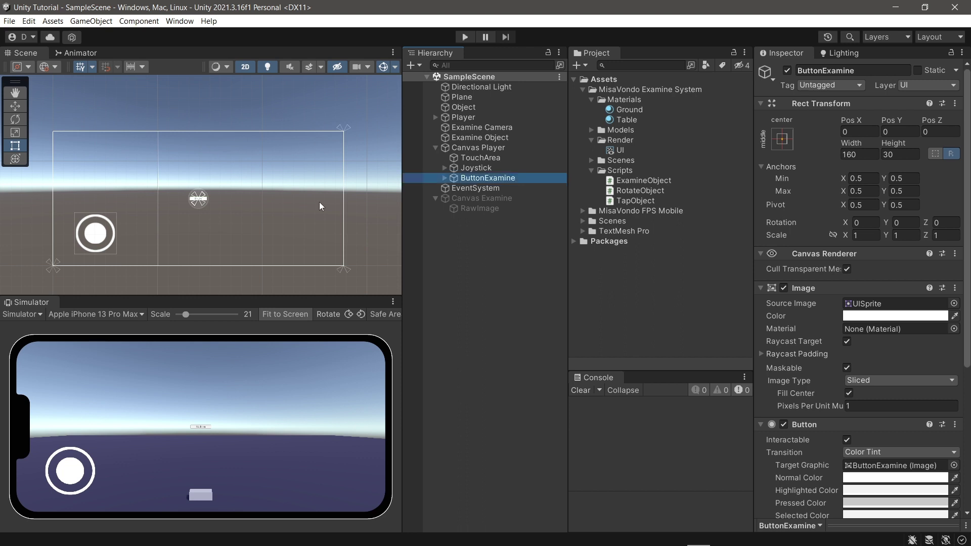
click(495, 178)
text(ton)
key(Return)
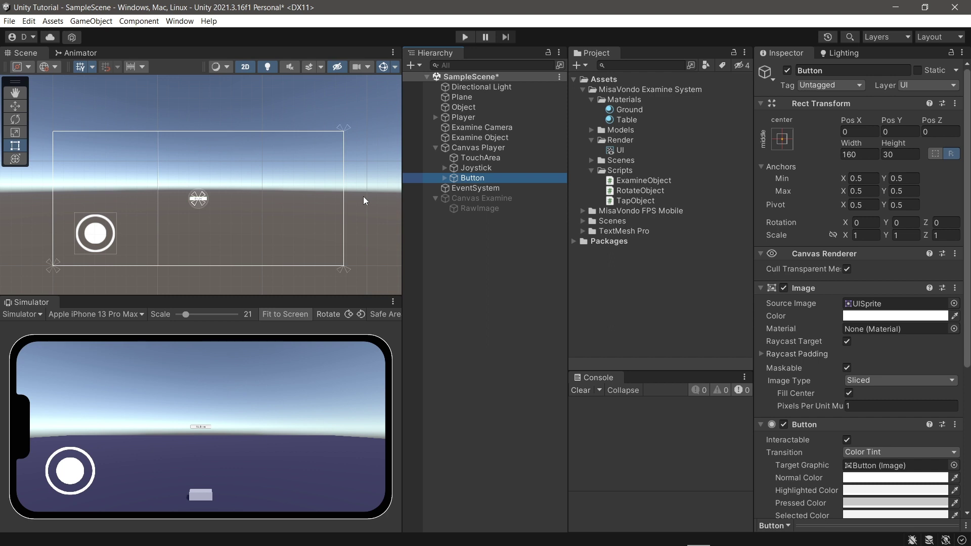
click(466, 267)
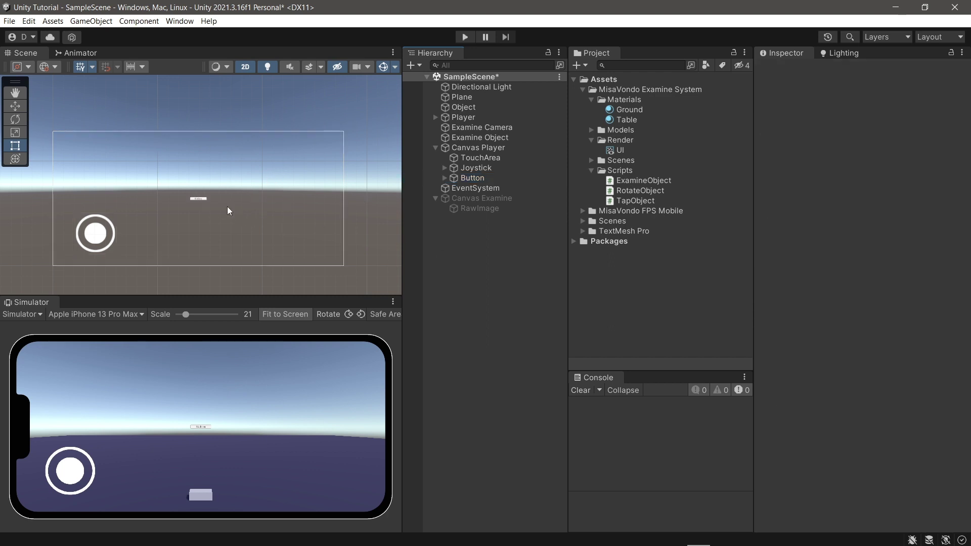
Enlarge Button on Canvas Player to about 400 wide by 183 high.
click(468, 178)
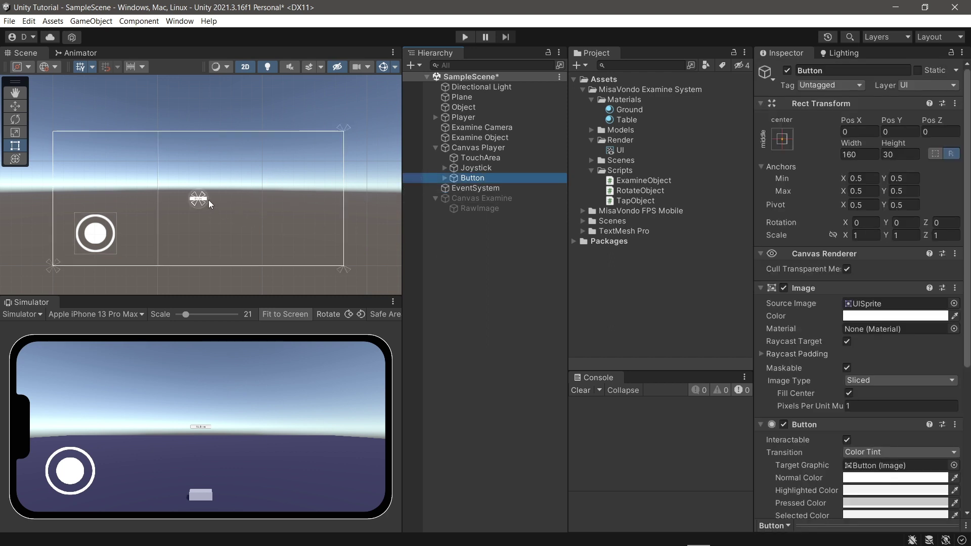
scroll(208, 199, up, 4)
drag(227, 204, 269, 230)
scroll(281, 196, down, 2)
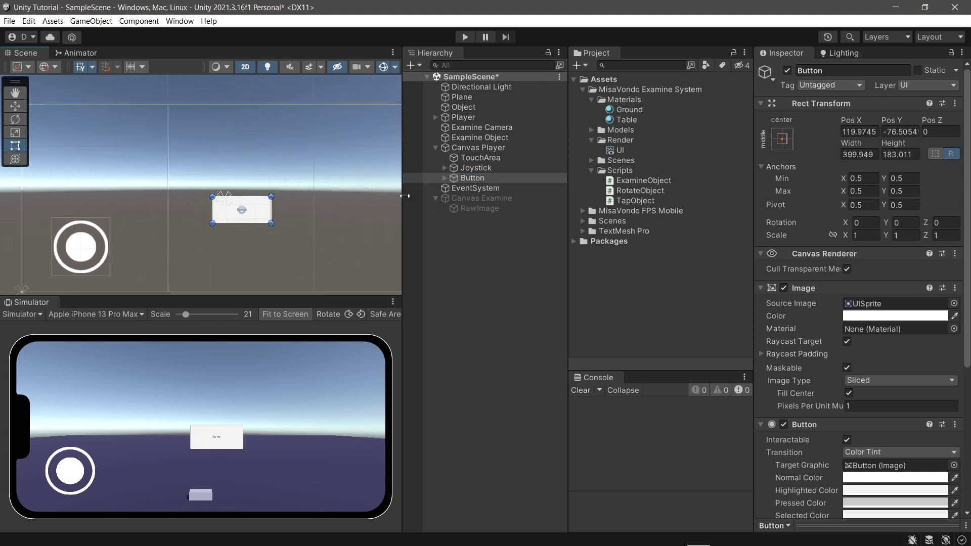
Anchor and position Button at the canvas's bottom right, and move it inward to about X -356, Y 274.
click(782, 139)
alt+click(884, 294)
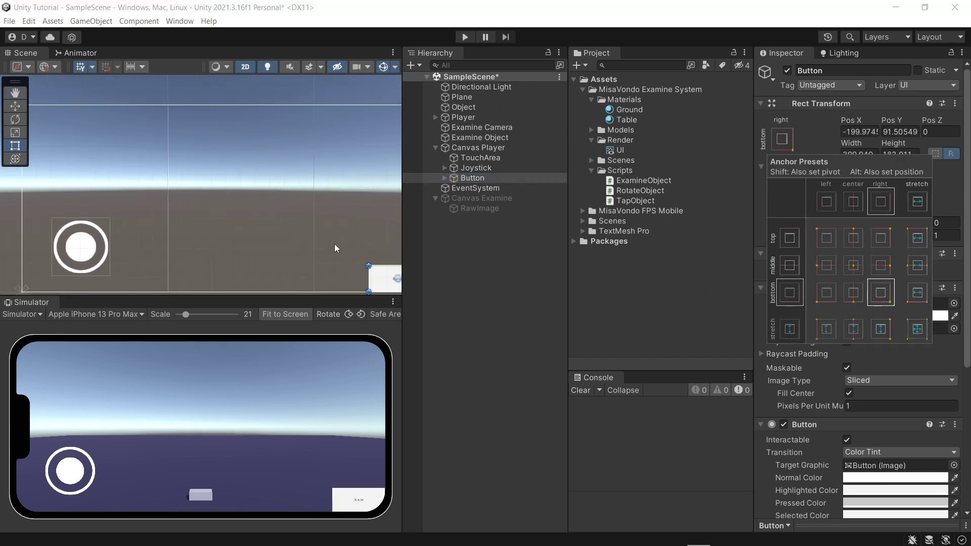
middle_drag(334, 244, 255, 233)
key(w)
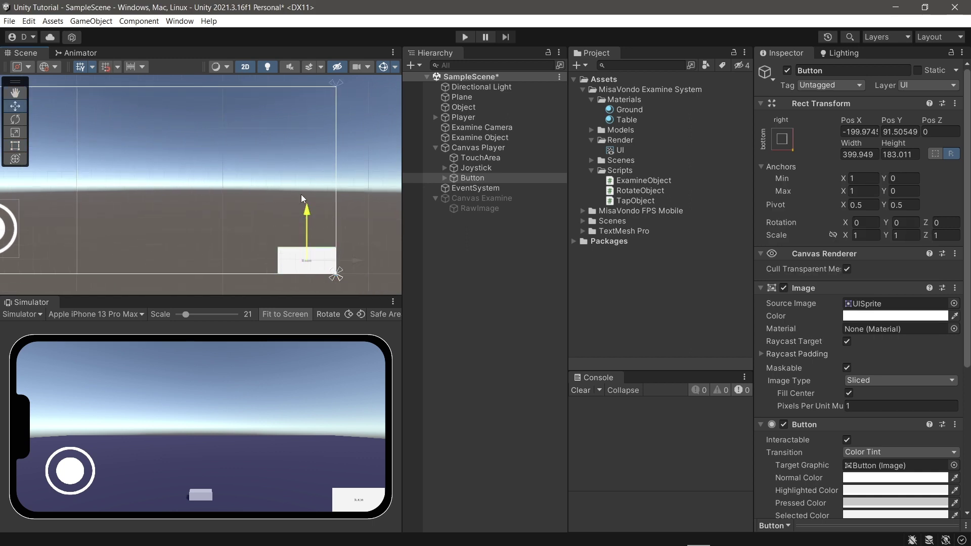
drag(301, 194, 301, 195)
click(338, 240)
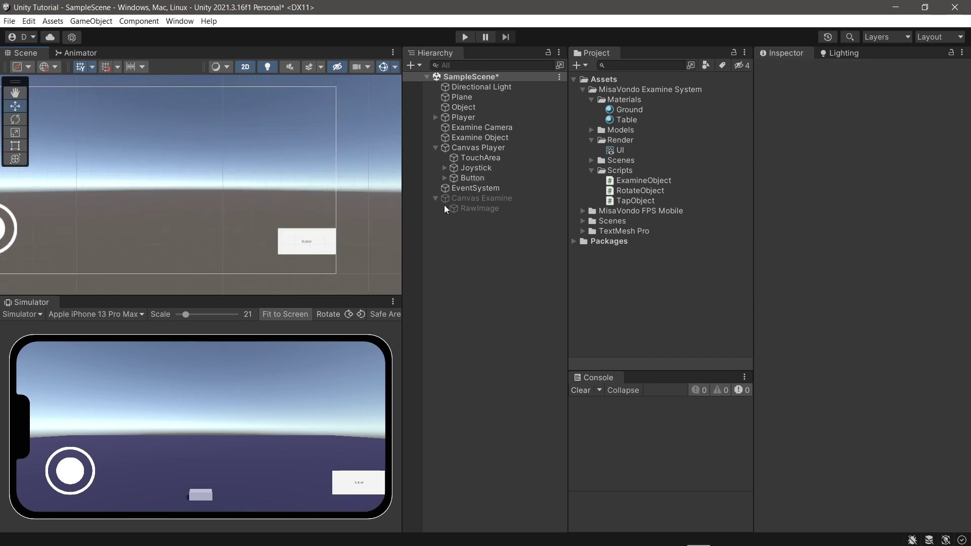
click(472, 178)
drag(366, 247, 343, 248)
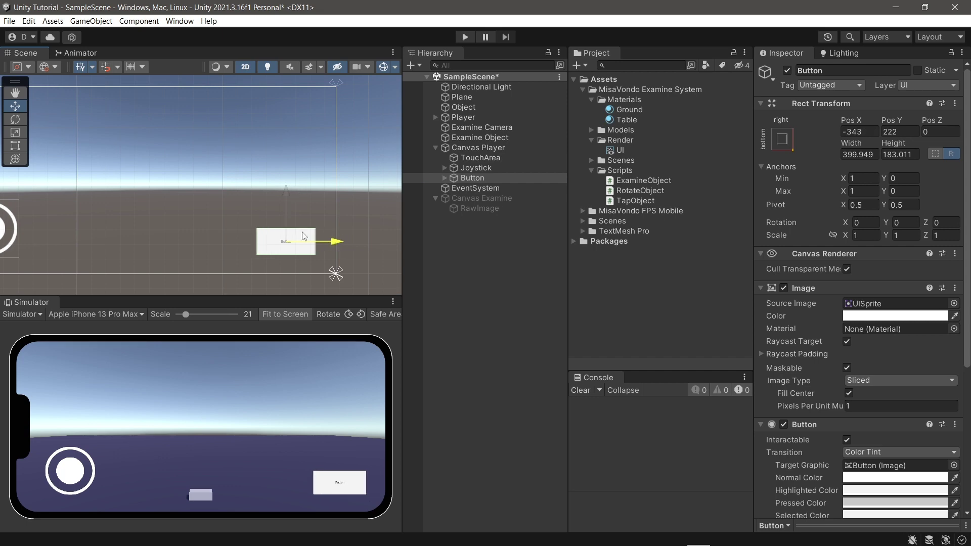
drag(284, 203, 284, 195)
Change Button's label text to Examine, make it bold with font size 56, and save the scene.
click(444, 178)
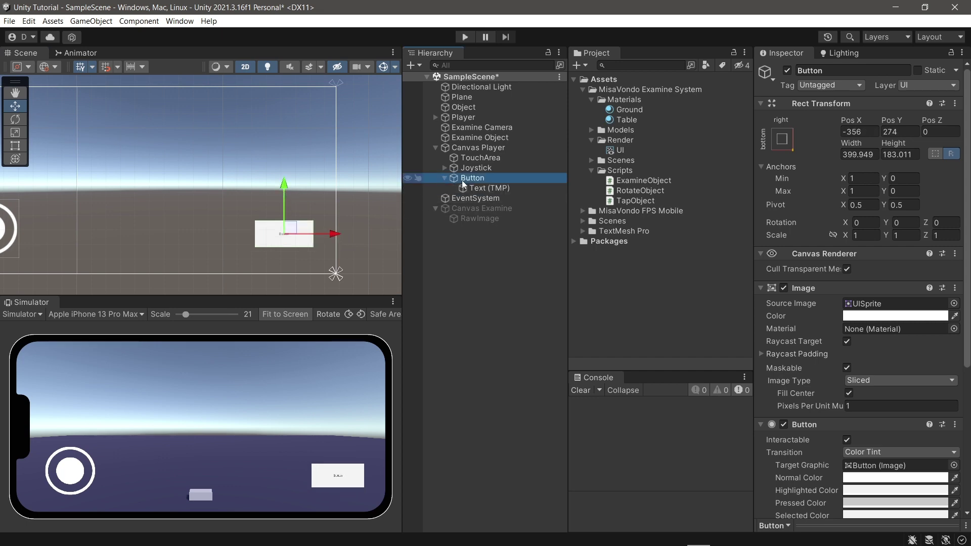
click(471, 188)
scroll(838, 322, down, 5)
click(814, 222)
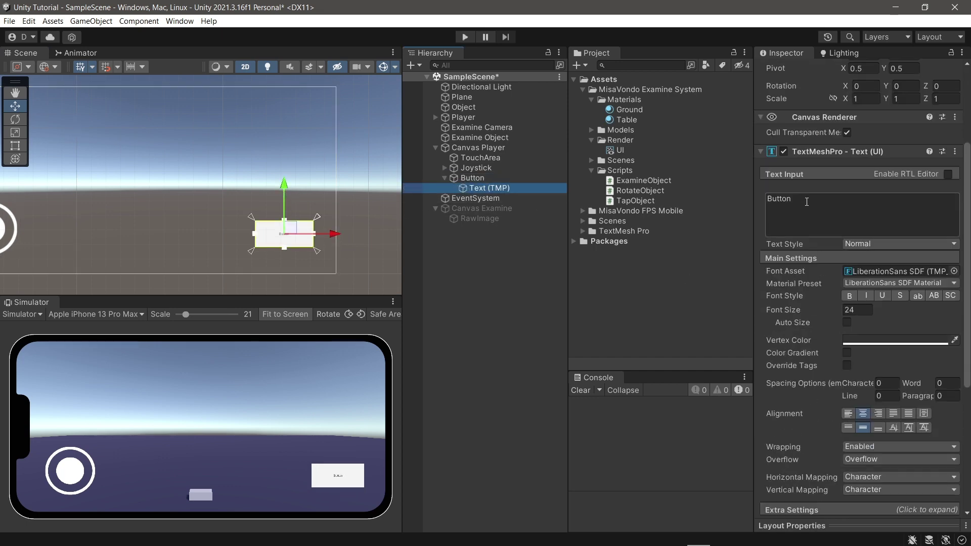
text(E)
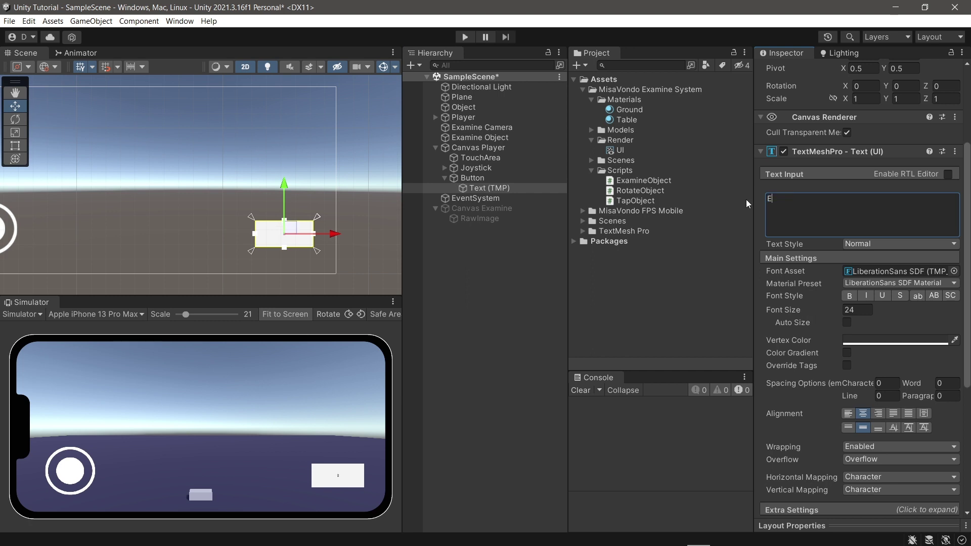
text(xamine)
click(846, 310)
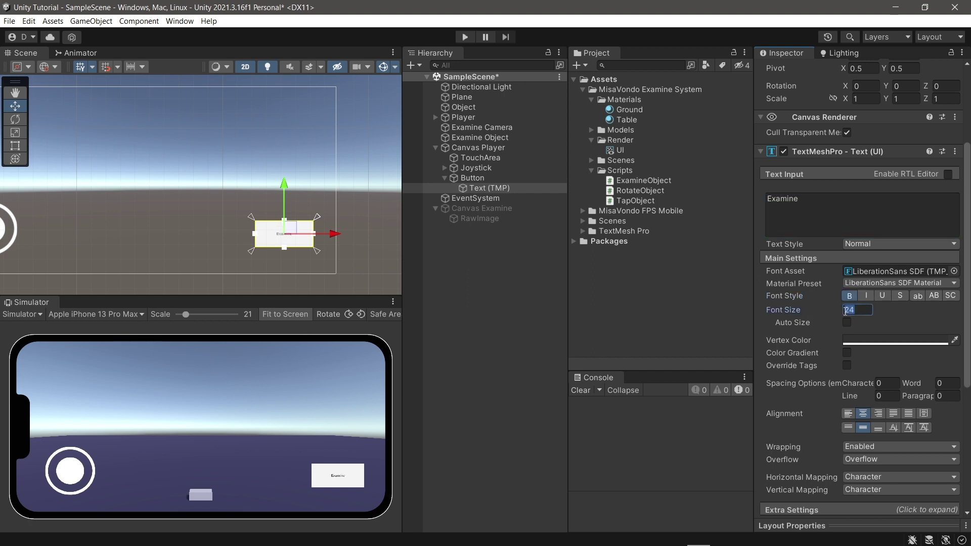
text(56)
click(450, 314)
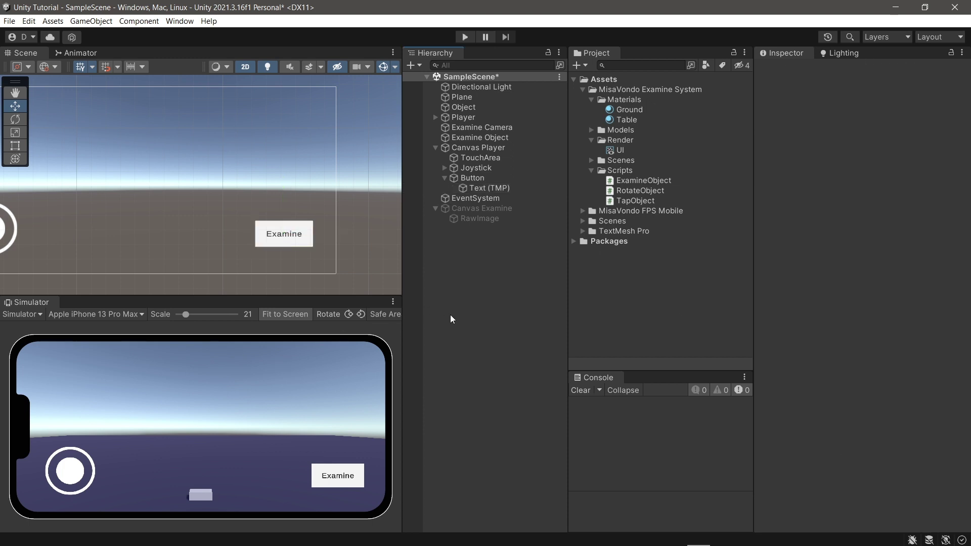
key(ctrl+s)
Review the code of the ExamineObject and TapObject scripts and inspect the components on Examine Object.
click(445, 178)
click(471, 179)
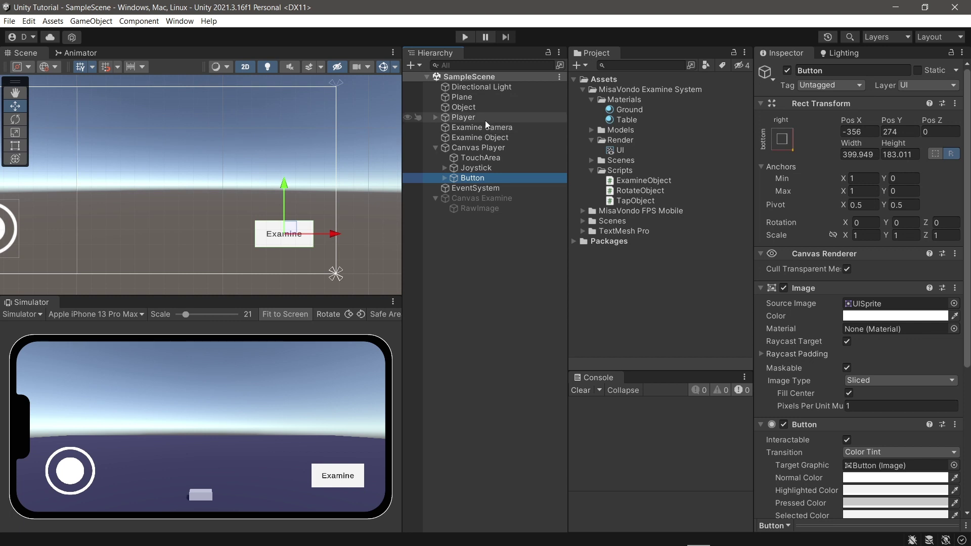
click(636, 181)
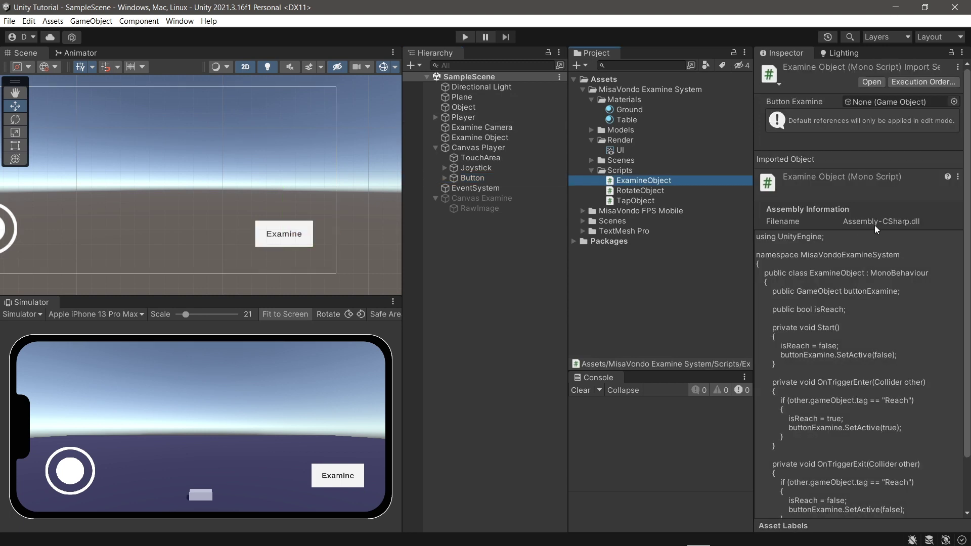
click(632, 200)
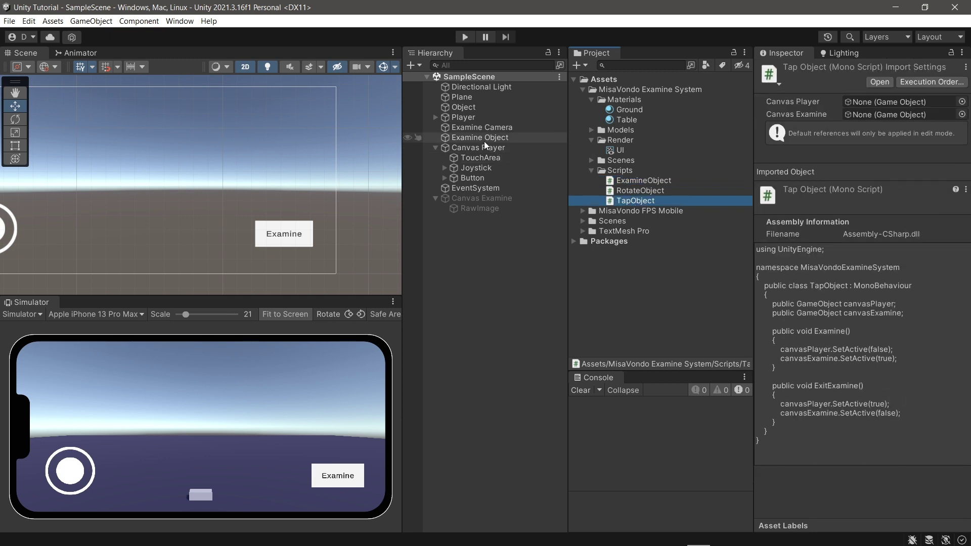
click(511, 135)
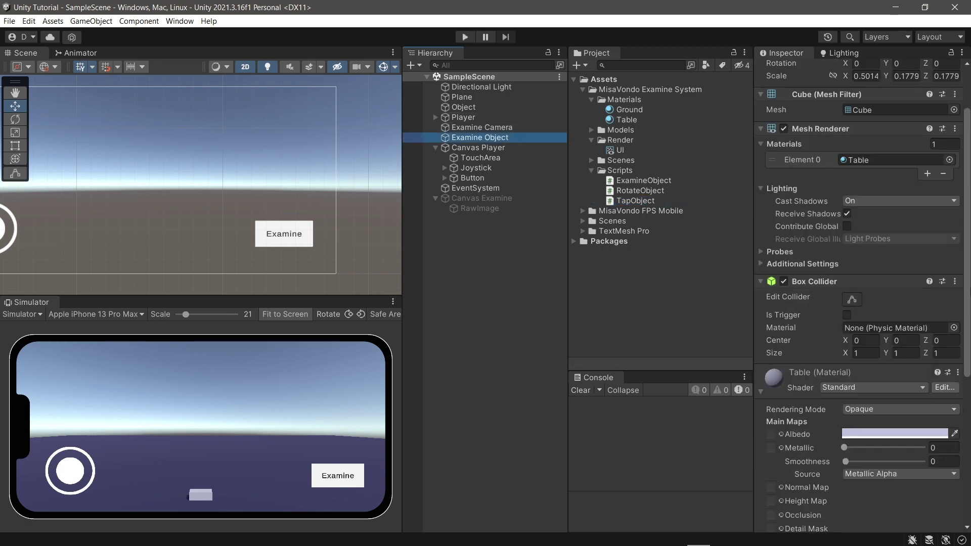
scroll(926, 317, down, 5)
scroll(926, 317, up, 3)
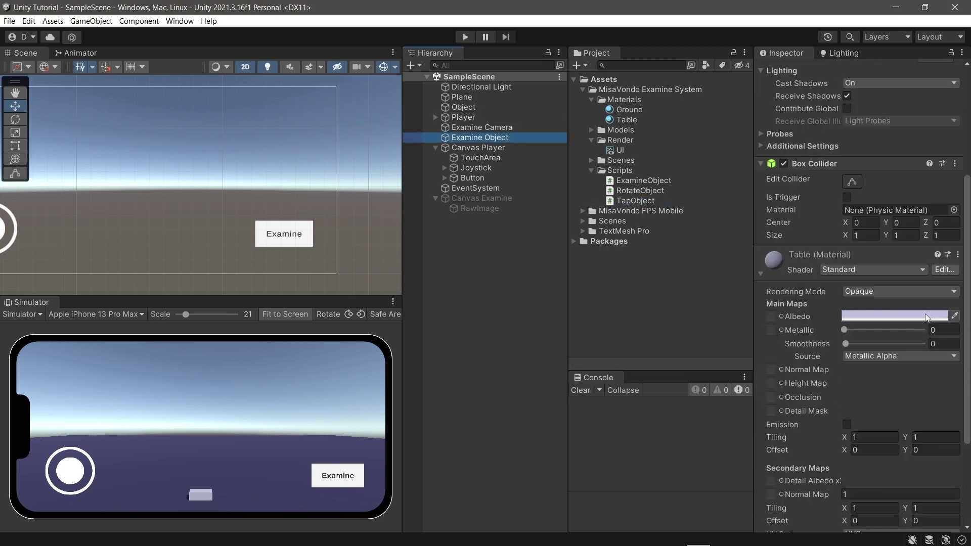
scroll(926, 317, up, 2)
Remove the Tap Object script component from Object.
click(480, 108)
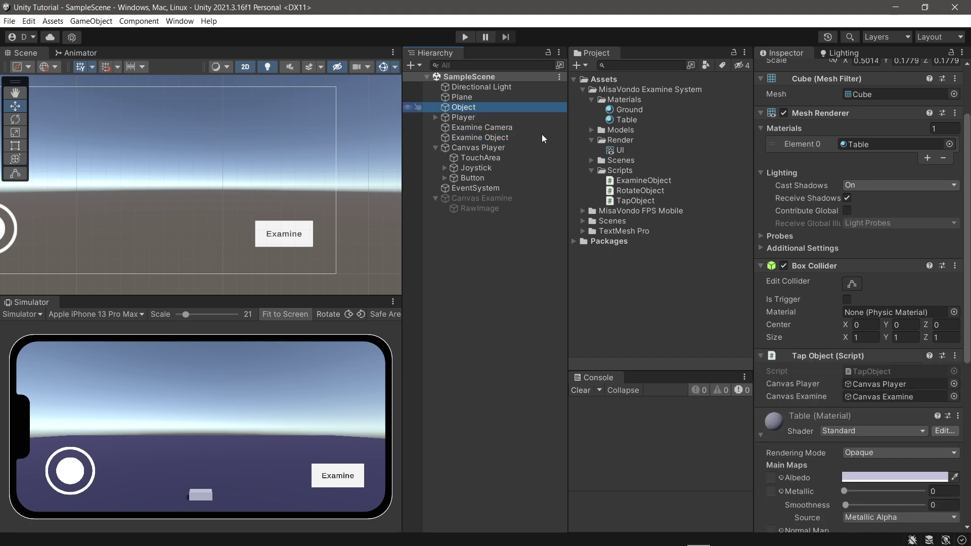
scroll(887, 304, down, 3)
click(954, 253)
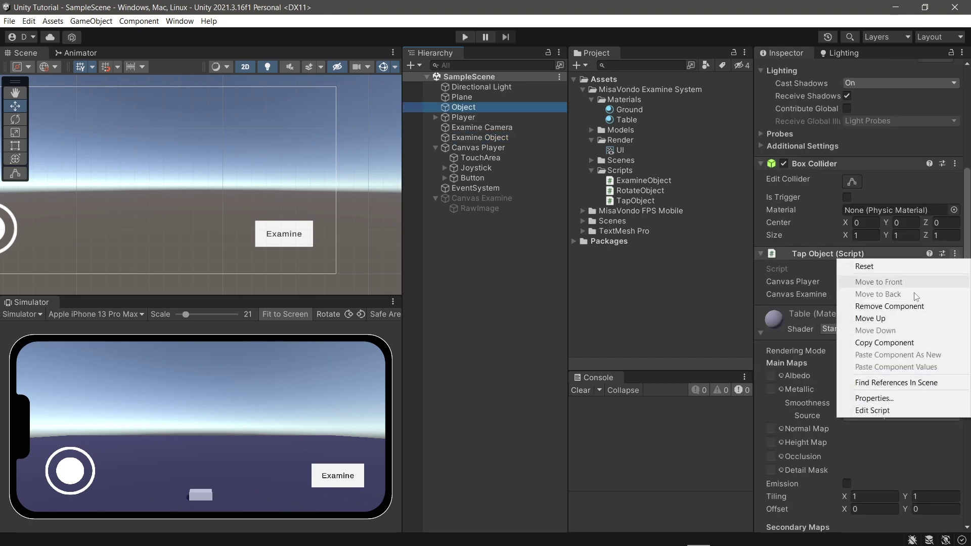
click(889, 305)
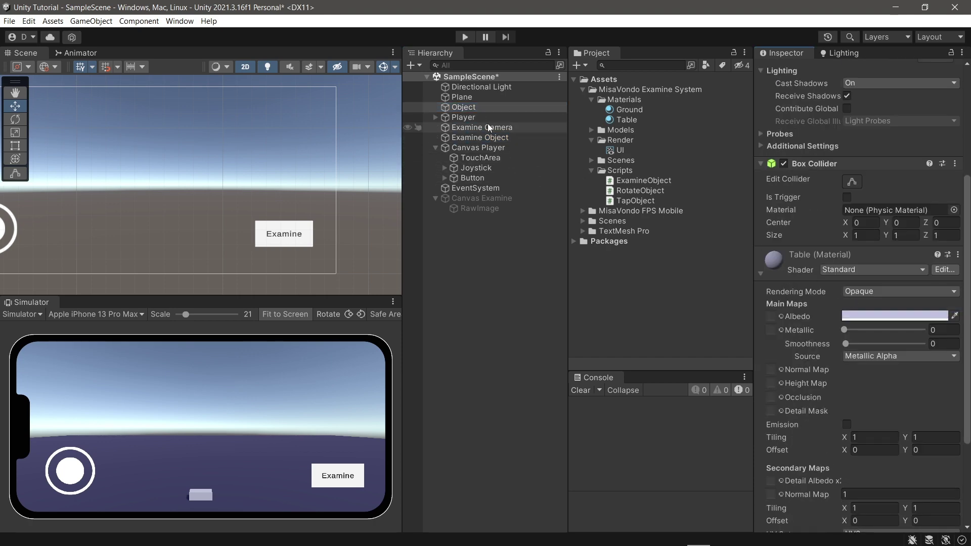
Add the ExamineObject script to Object, assign Button to its Button Examine reference, and save the scene.
drag(645, 181, 858, 283)
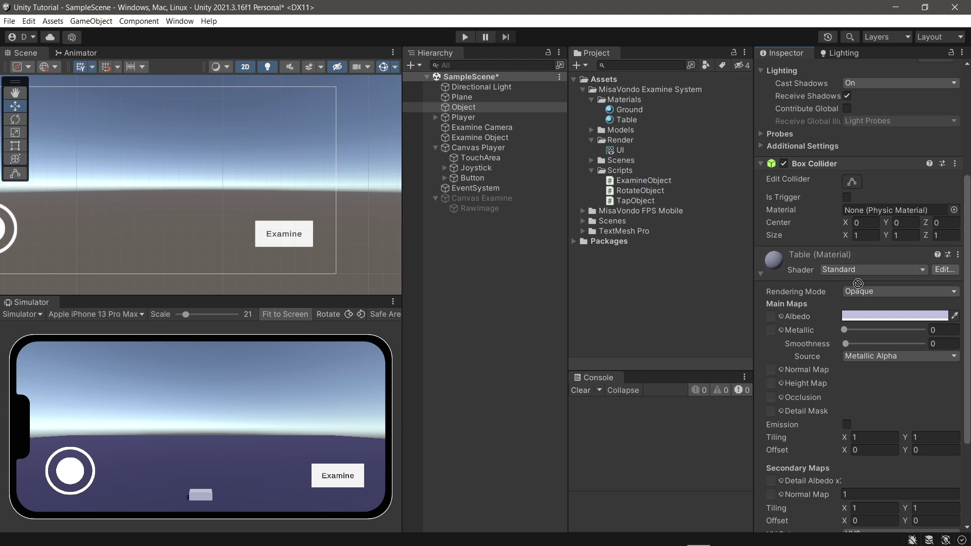
drag(844, 246, 821, 253)
click(760, 334)
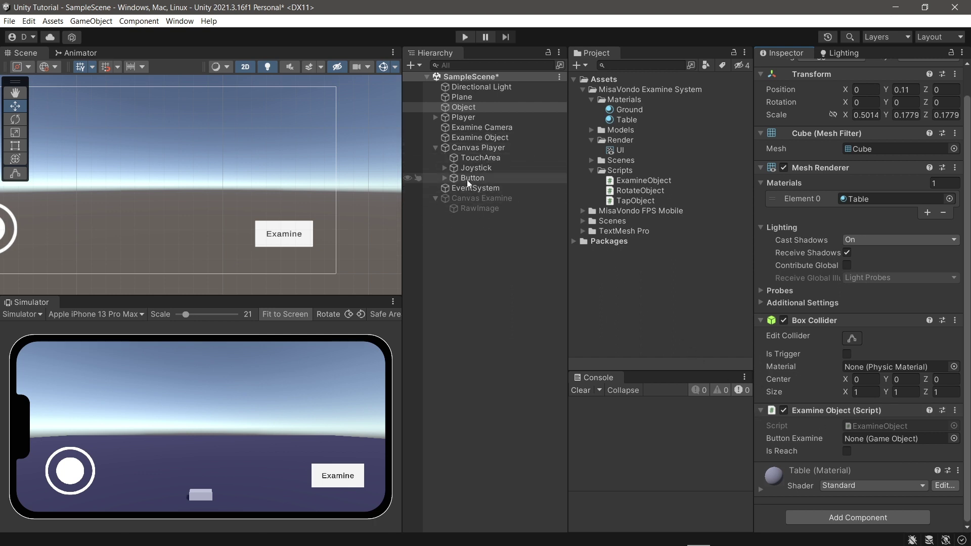
drag(466, 178, 890, 440)
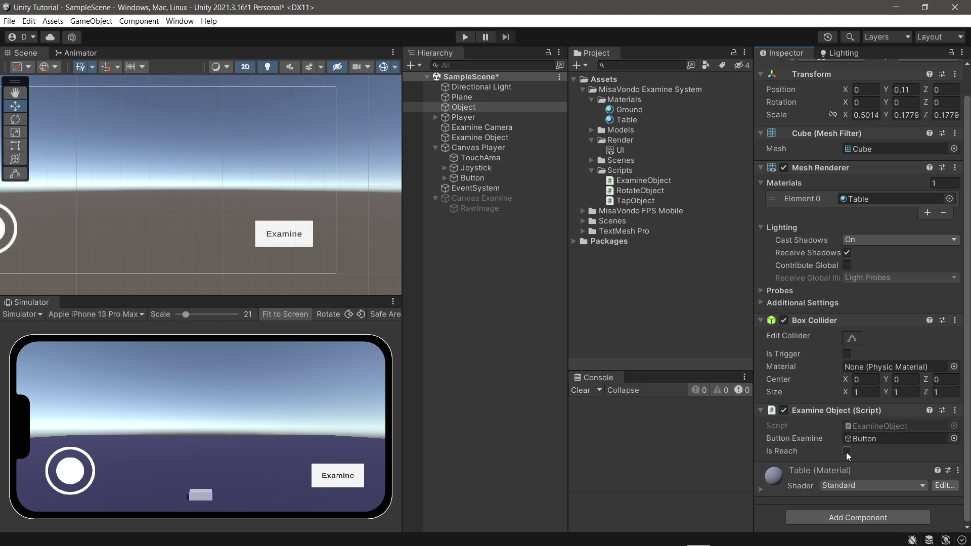
key(ctrl+s)
Add the TapObject script to Player, assign Canvas Player and Canvas Examine to its matching references, and save the scene.
click(462, 116)
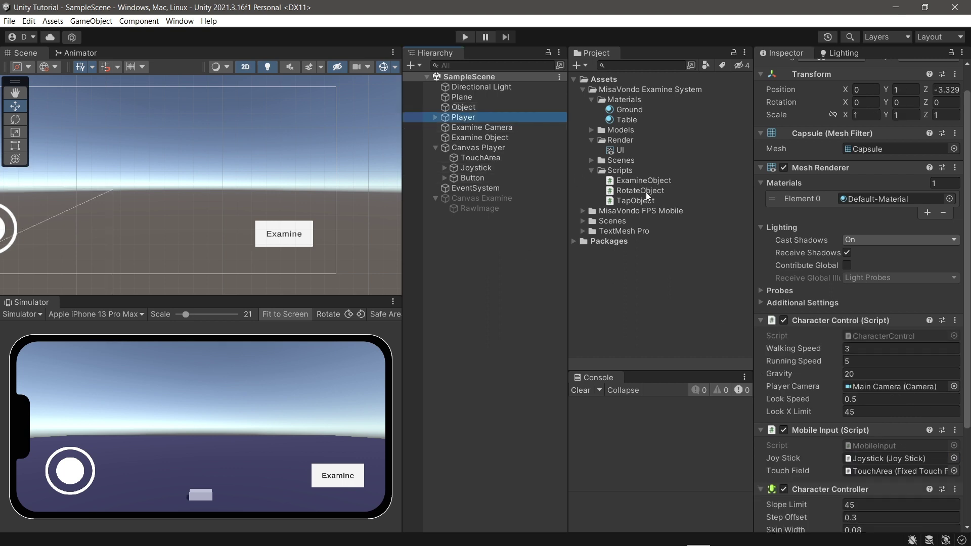
drag(642, 201, 836, 405)
scroll(790, 391, down, 1)
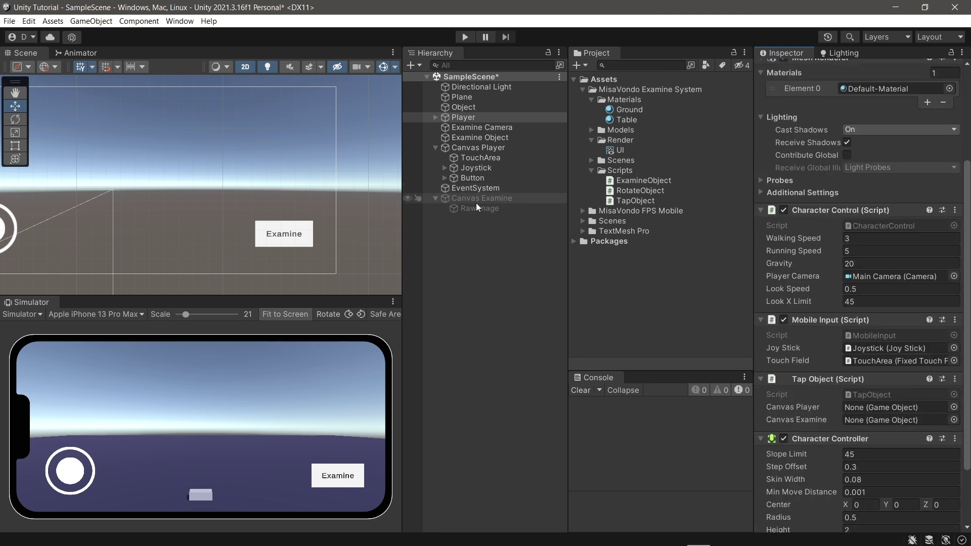
drag(476, 199, 868, 414)
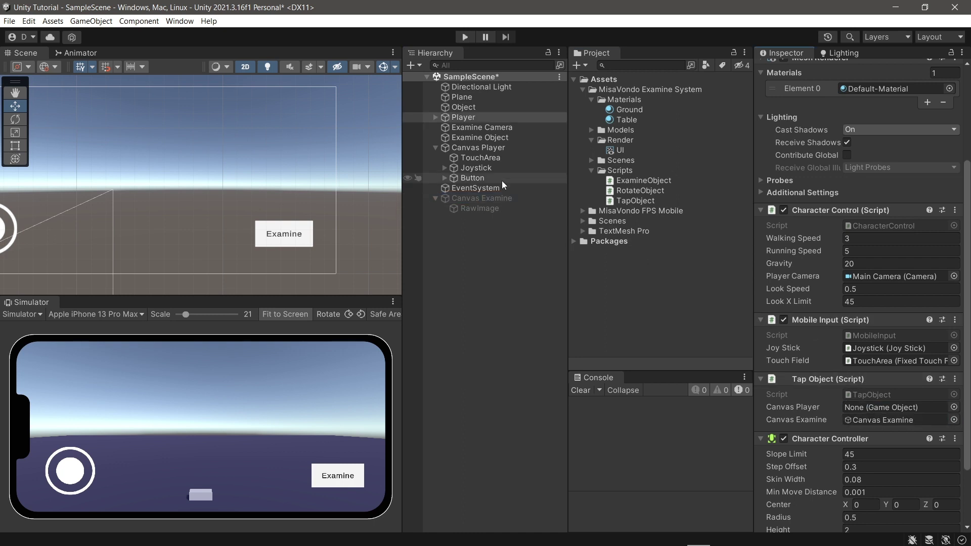
drag(492, 150, 892, 407)
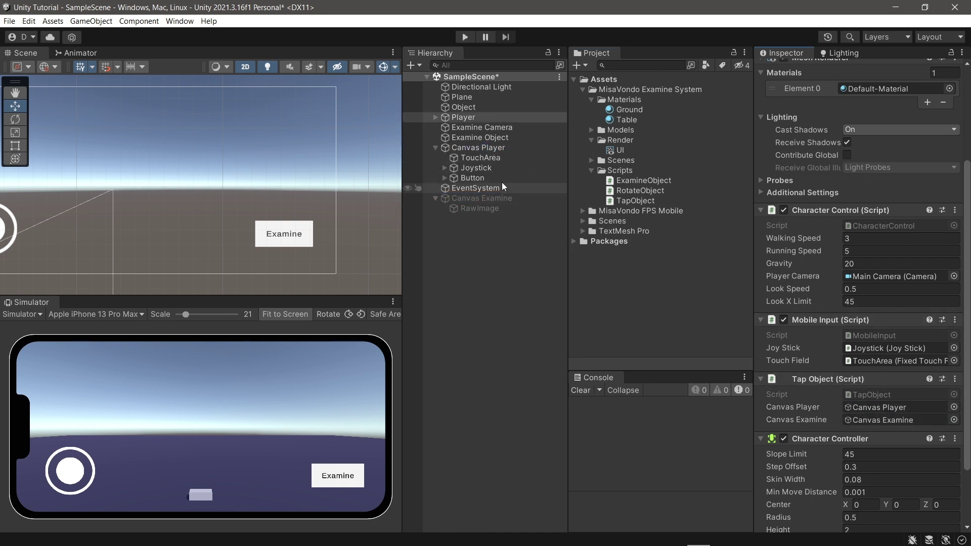
key(ctrl+s)
Rename the Button under Canvas Player as ButtonExamine.
click(472, 178)
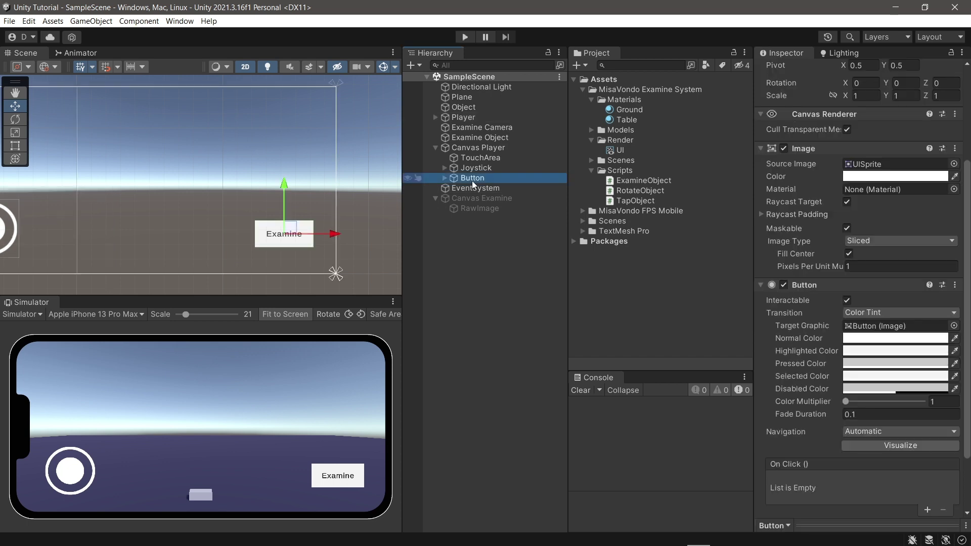
click(476, 178)
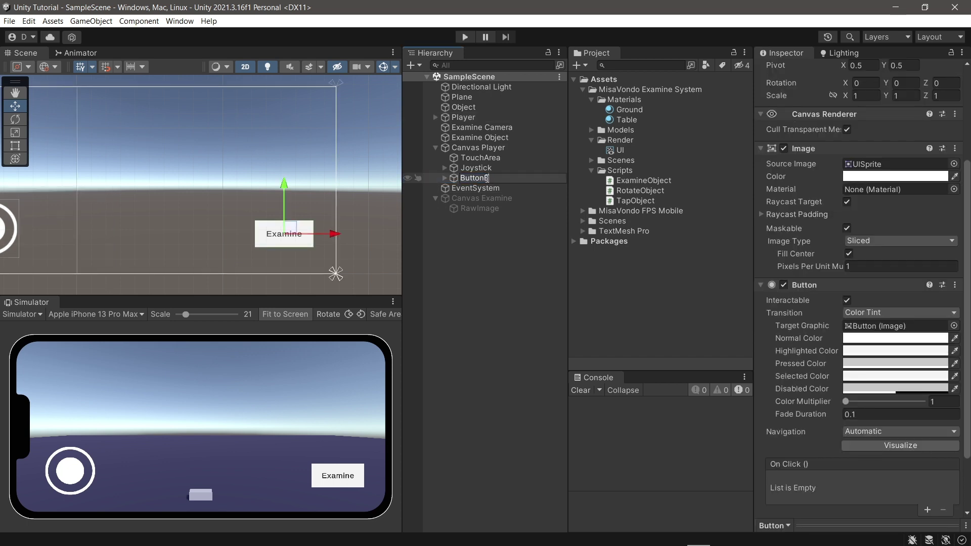
text(Examine)
key(Return)
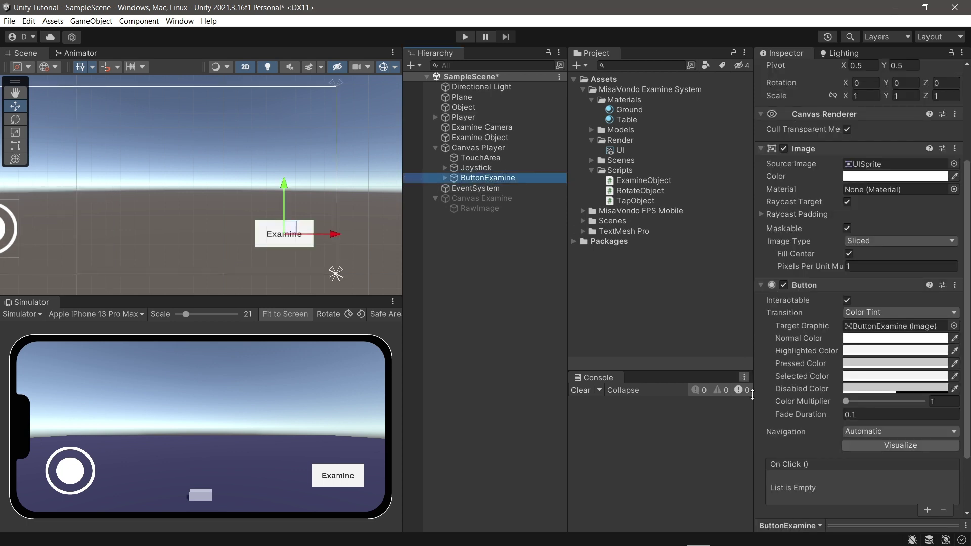
Add an On Click event to ButtonExamine that calls TapObject.Examine on Player.
click(927, 509)
scroll(825, 453, down, 3)
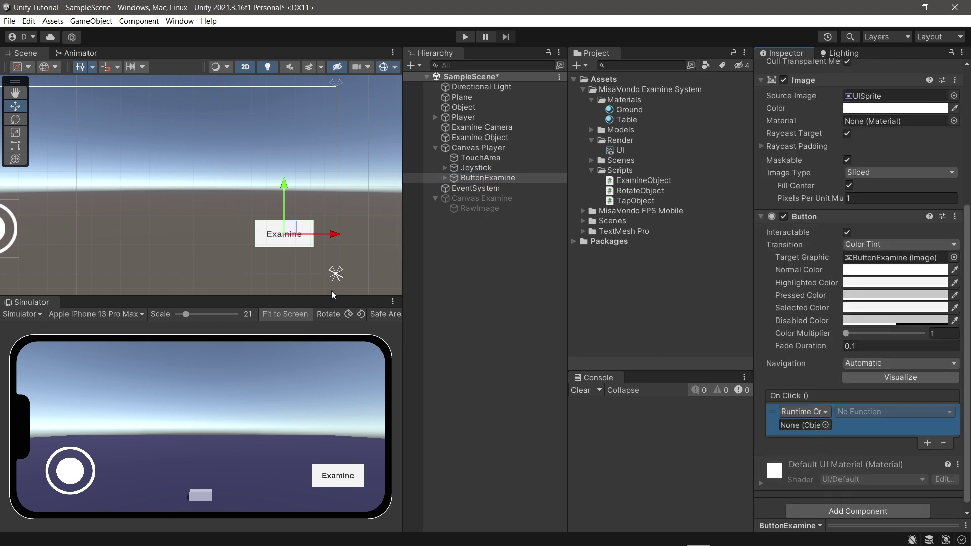
drag(470, 118, 761, 333)
drag(805, 425, 805, 424)
click(847, 411)
mouse_move(848, 491)
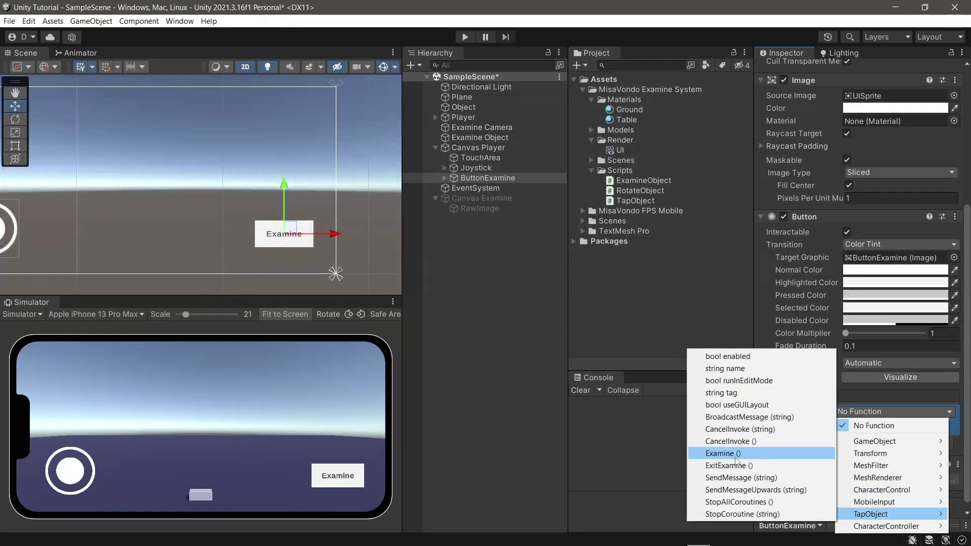
click(722, 453)
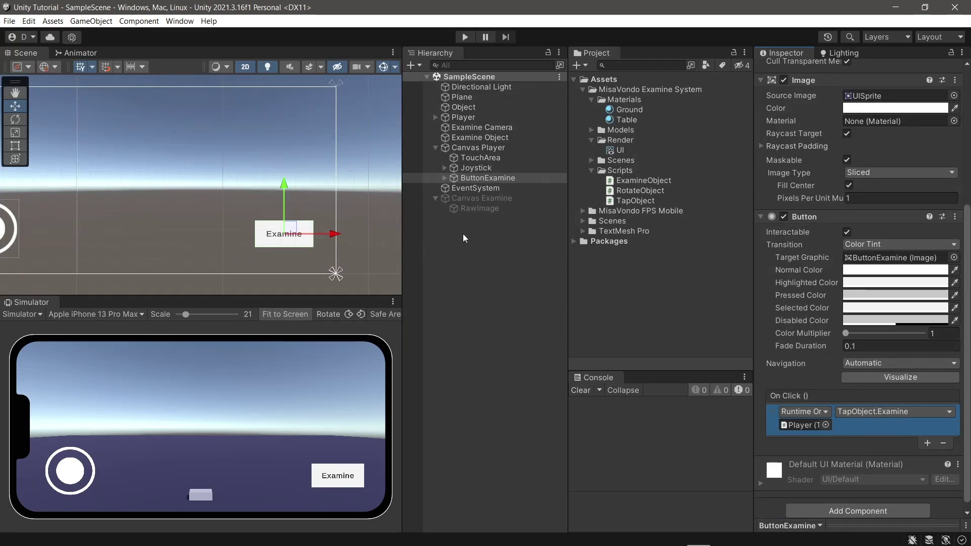
Activate Canvas Examine and add a TextMeshPro button named ButtonExit to it.
click(476, 199)
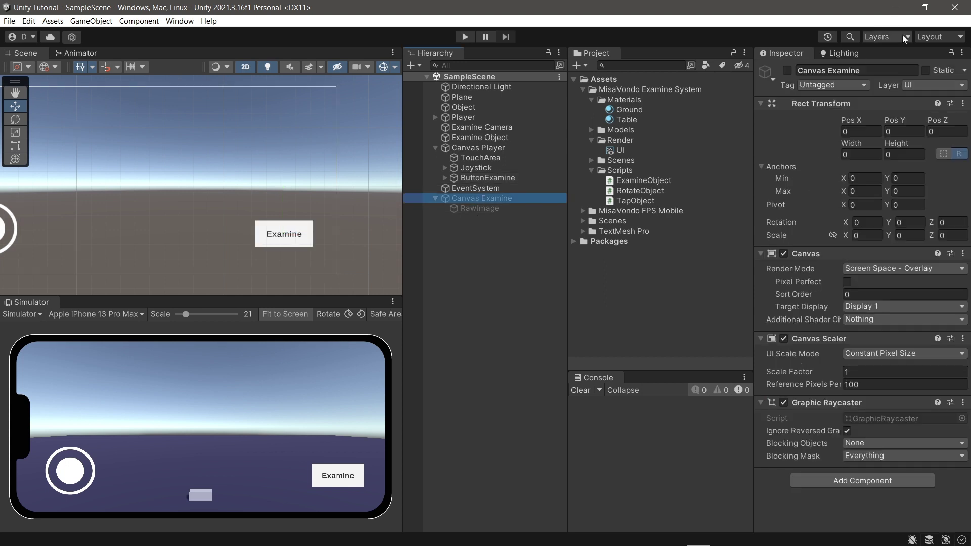
click(787, 70)
scroll(317, 150, down, 3)
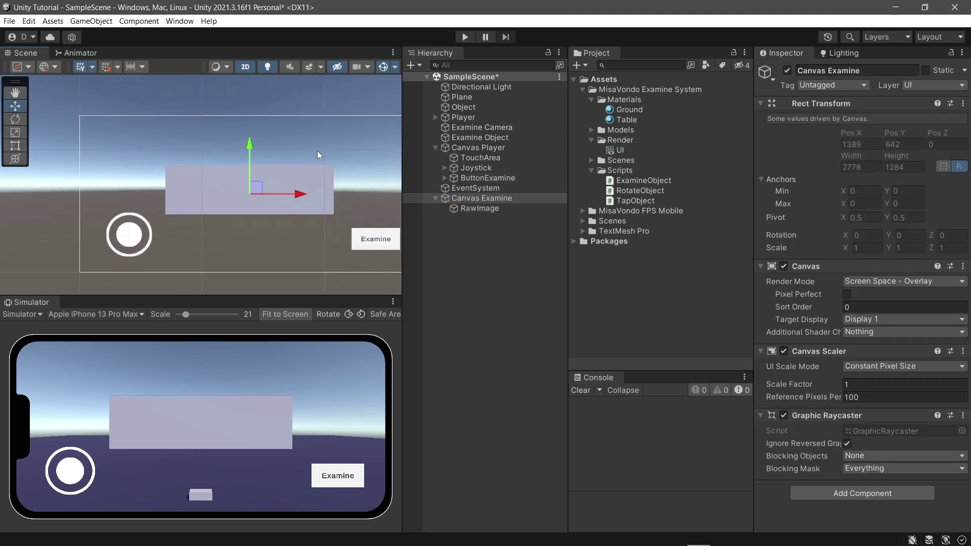
right_click(477, 199)
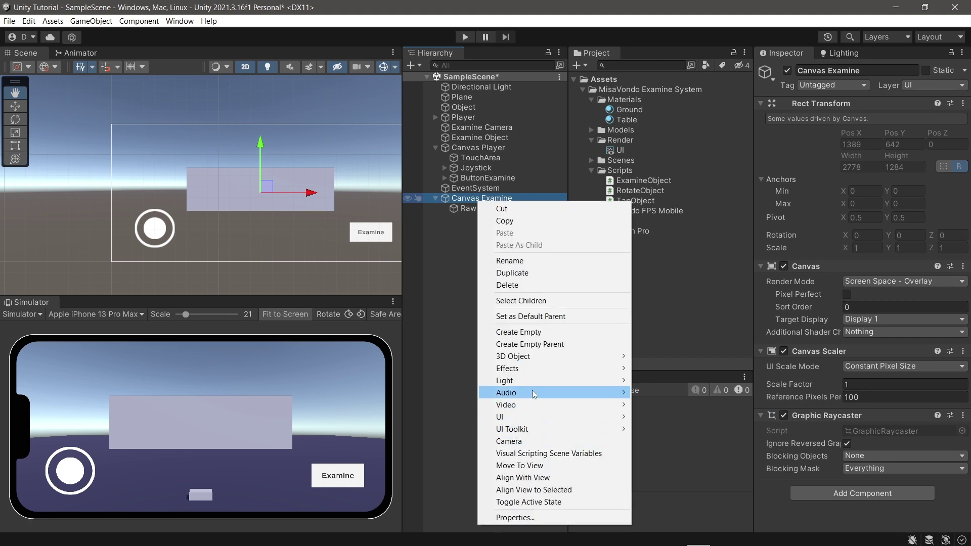
mouse_move(558, 358)
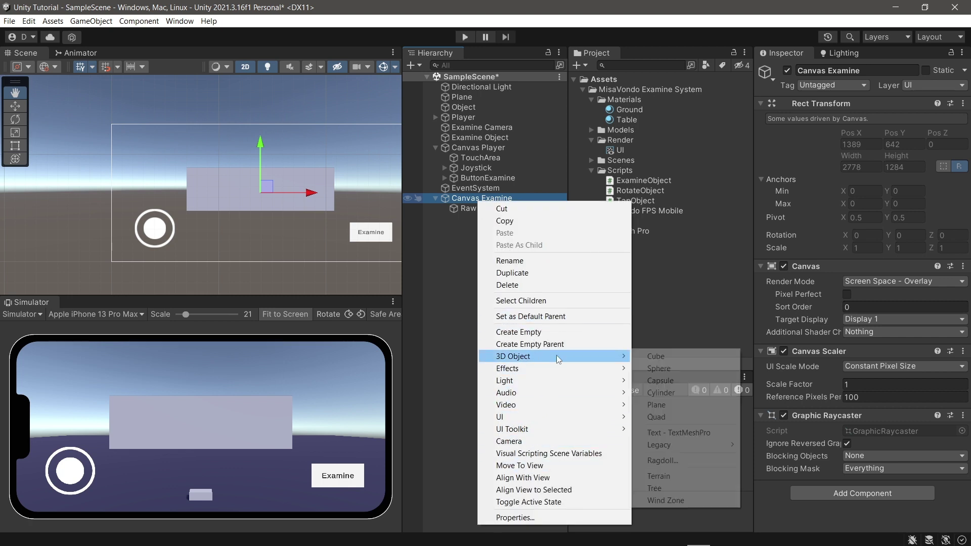
mouse_move(557, 416)
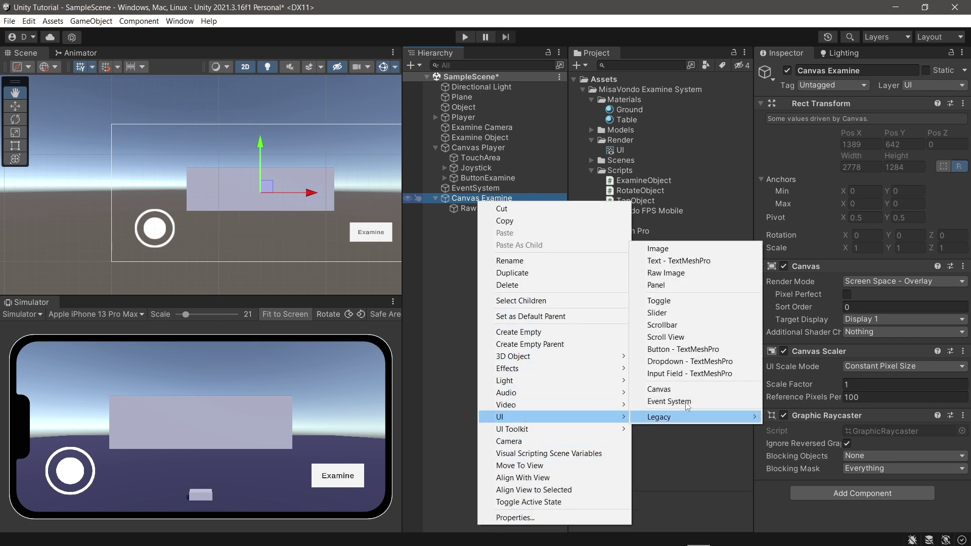
click(682, 349)
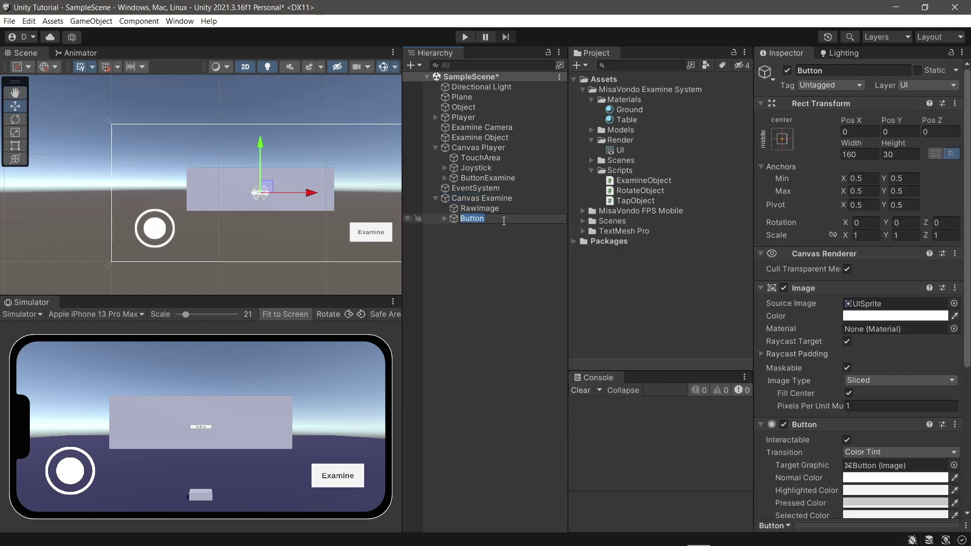
text(Exit)
key(Return)
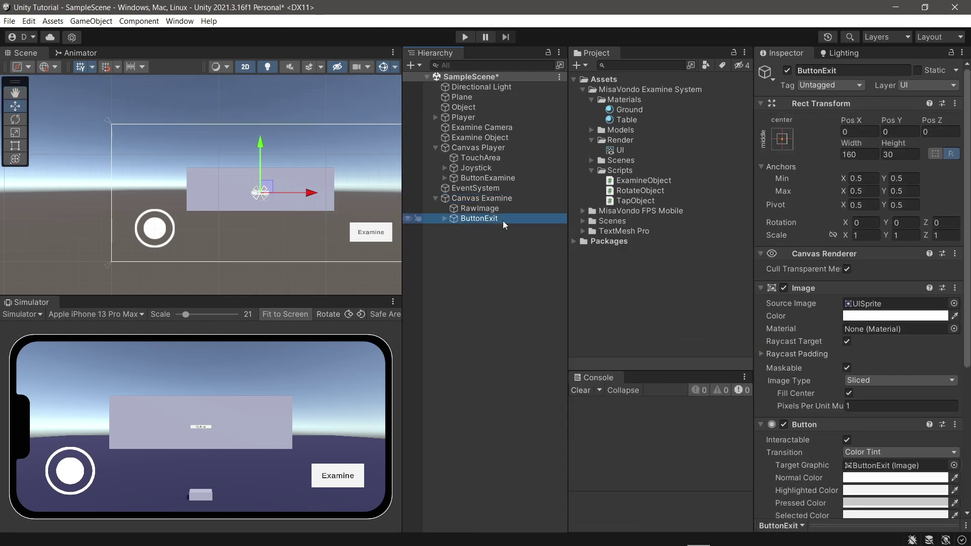
Anchor ButtonExit to the canvas's top-left corner, enlarge it to about 391 by 167, and place it at about X 295, Y -178.
click(783, 138)
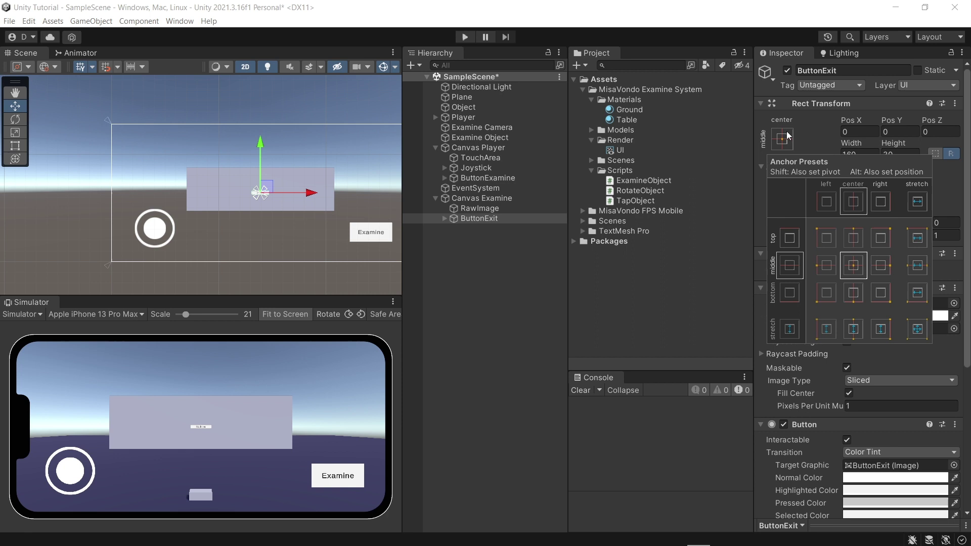
alt+click(819, 233)
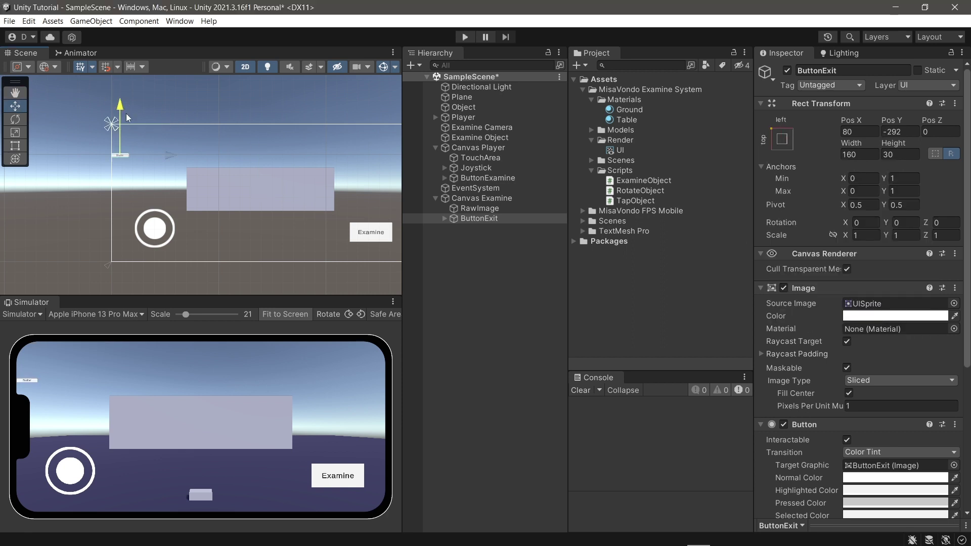
drag(131, 94, 132, 85)
drag(163, 135, 154, 157)
scroll(146, 141, up, 3)
key(t)
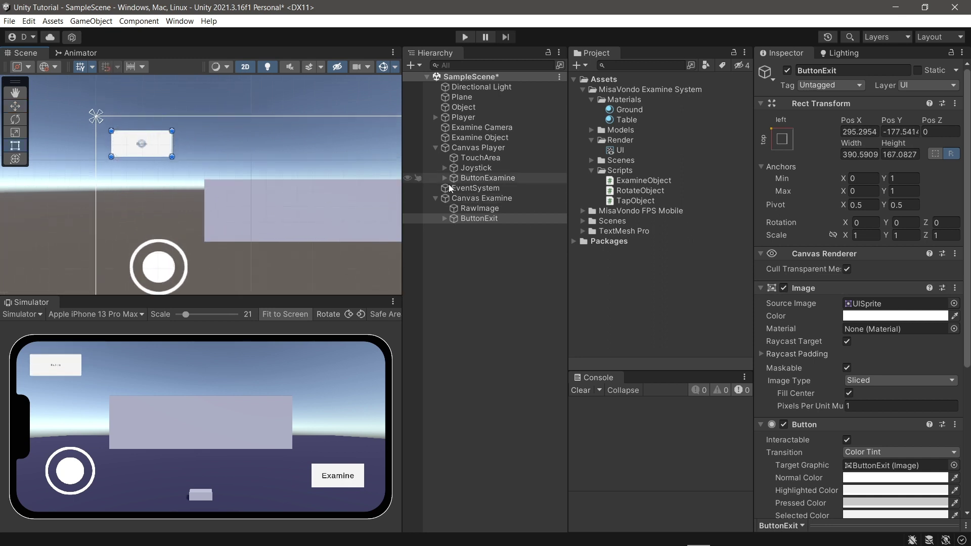
Change ButtonExit's label text to Exit and make it bold with font size 56.
click(445, 217)
click(481, 228)
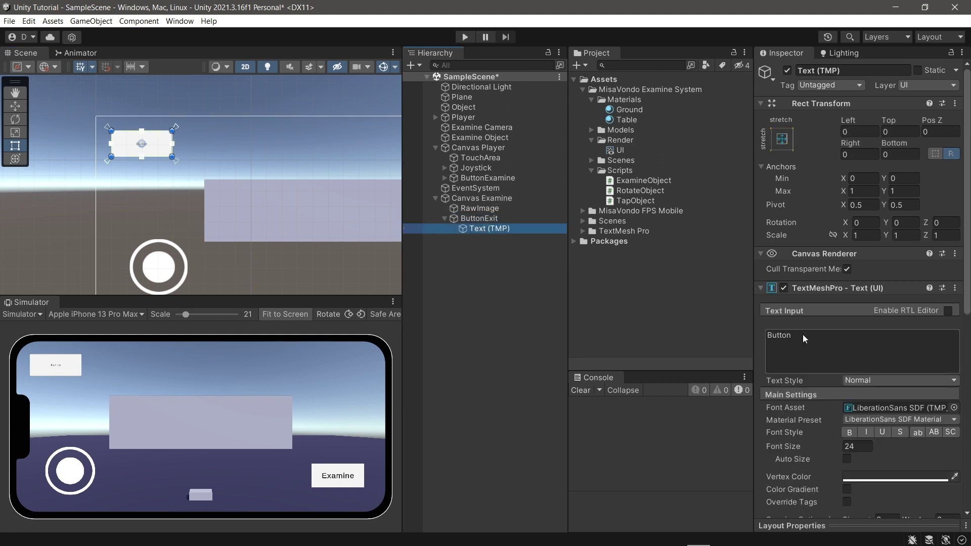
click(767, 337)
text(Ex)
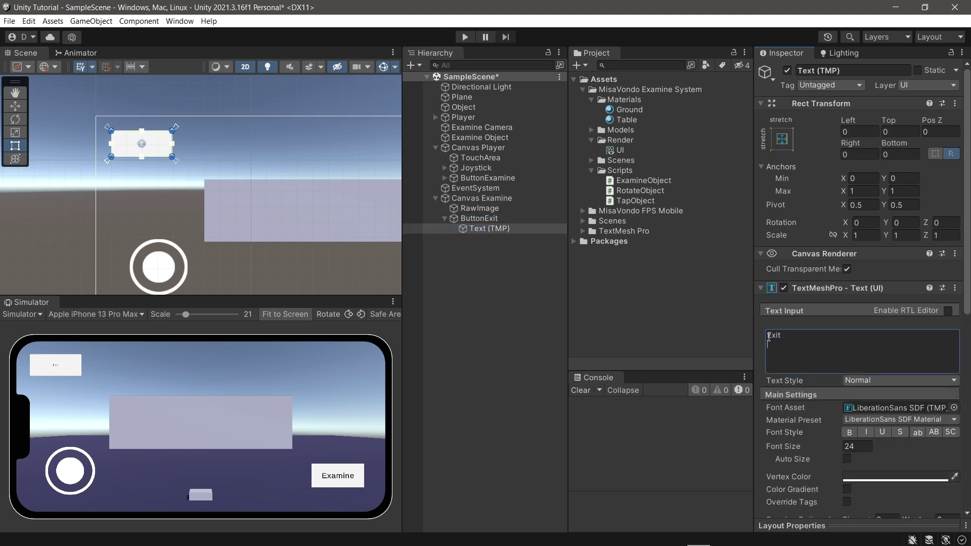
text(it)
click(846, 432)
click(856, 447)
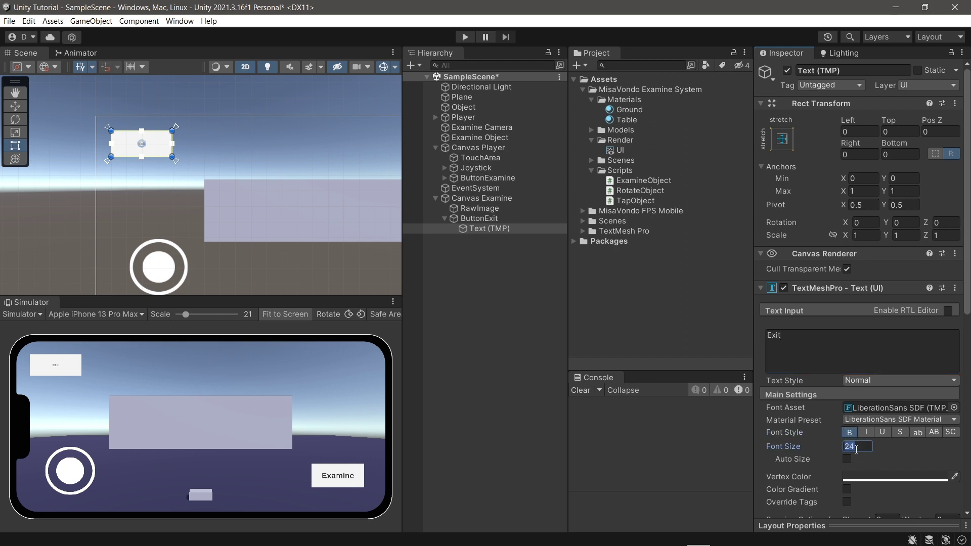
text(56)
click(554, 350)
click(439, 220)
click(444, 219)
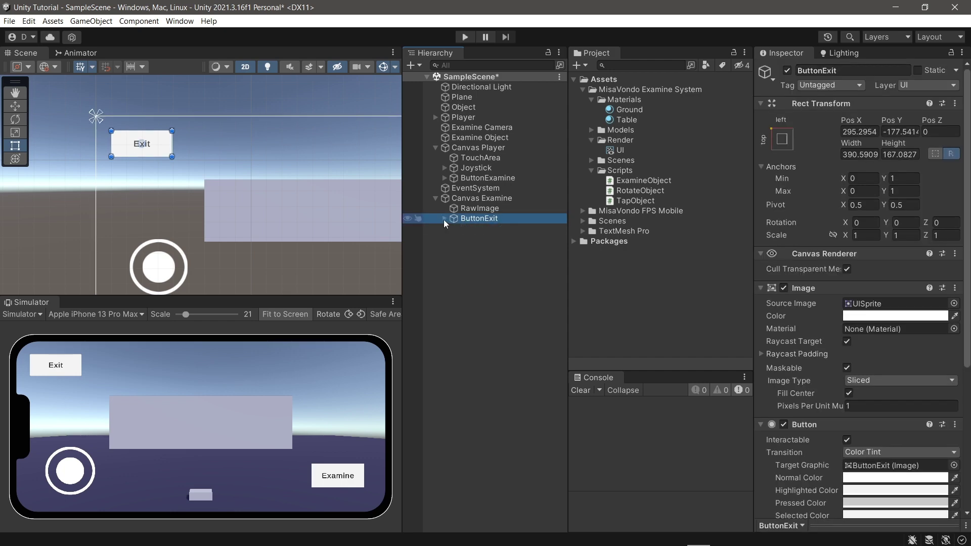
Add an On Click event to ButtonExit that calls TapObject.ExitExamine on Player, and save the scene.
scroll(864, 433, down, 5)
click(928, 436)
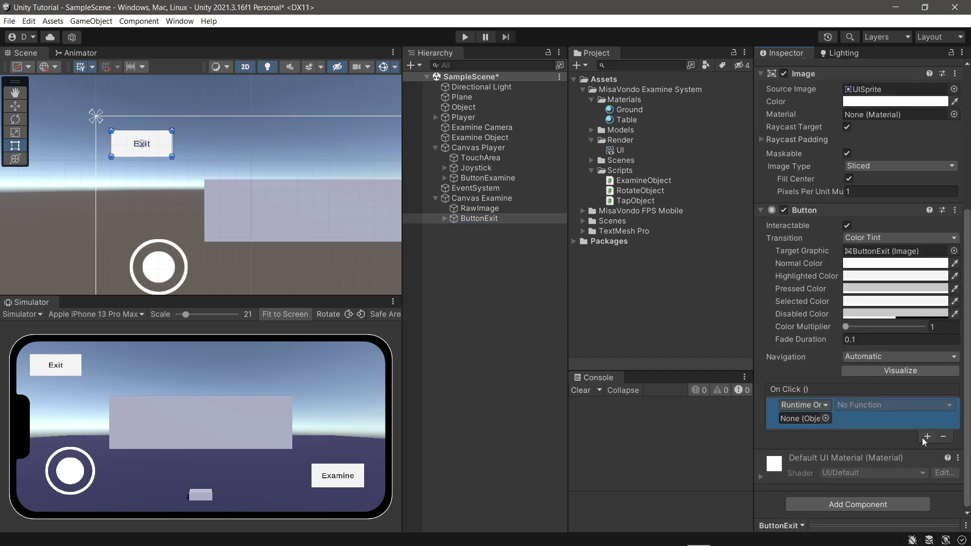
drag(454, 119, 826, 377)
drag(806, 426, 806, 422)
click(893, 405)
mouse_move(870, 507)
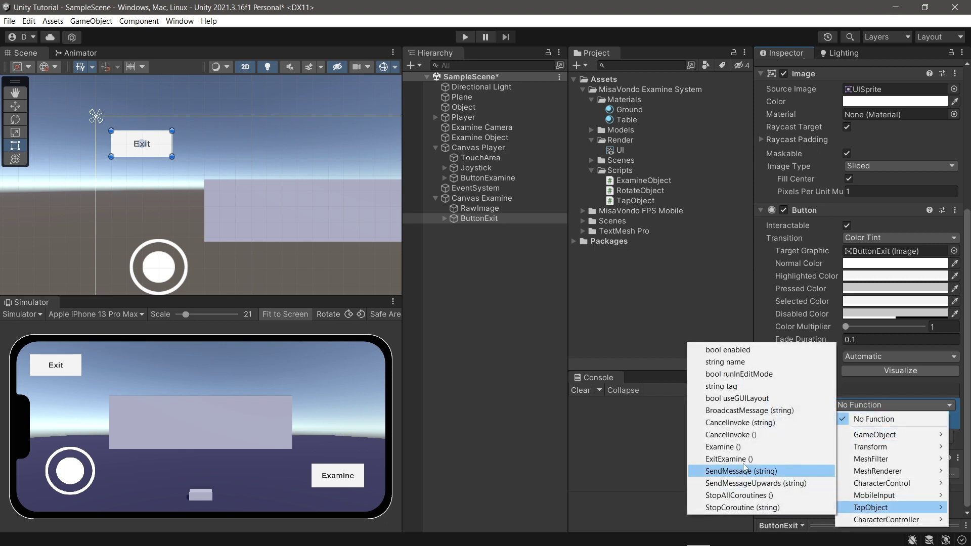
click(728, 459)
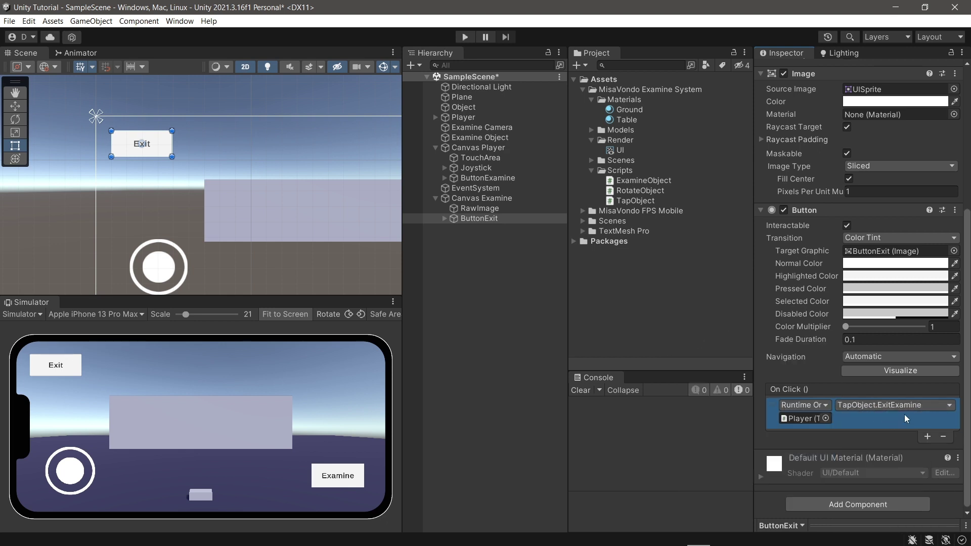
click(528, 285)
key(ctrl+s)
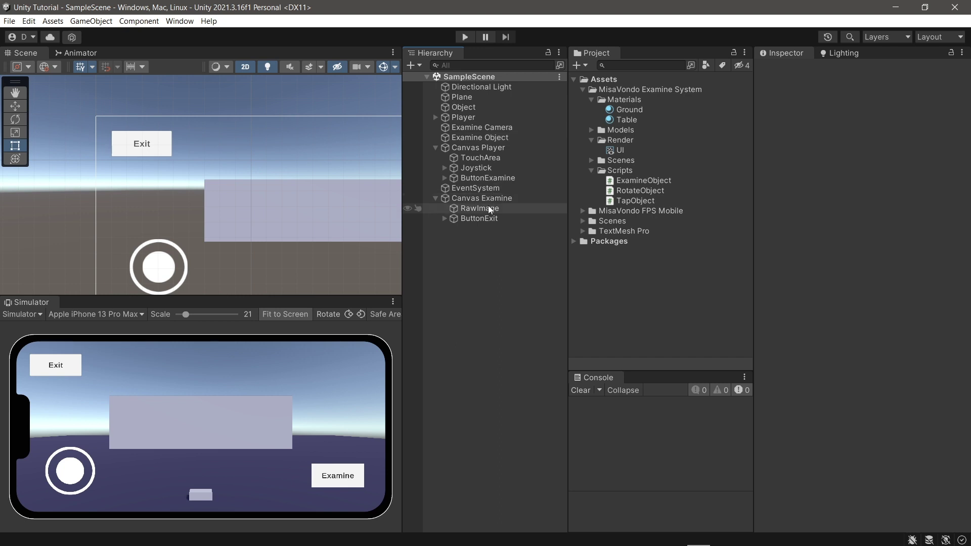
Deactivate Canvas Examine and save the scene.
click(483, 199)
click(787, 70)
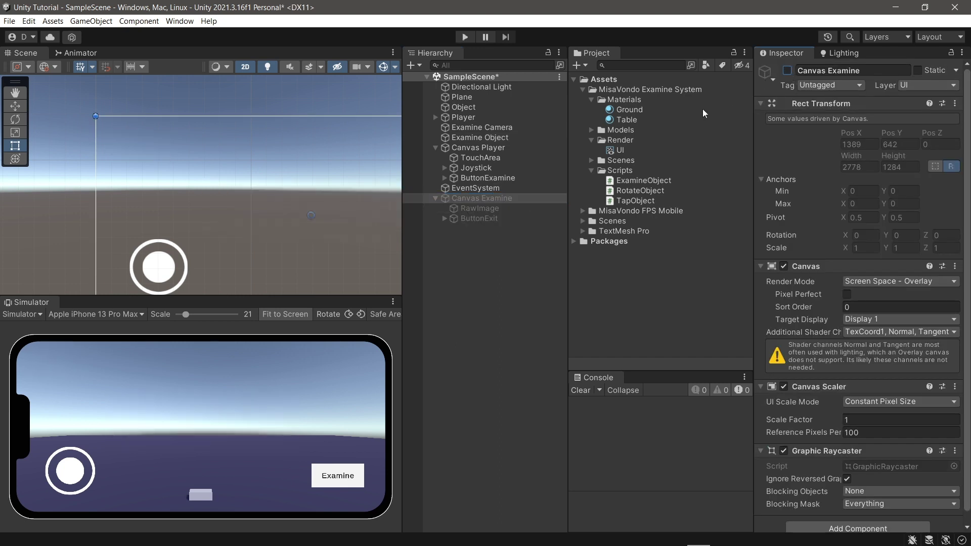
click(496, 244)
key(ctrl+s)
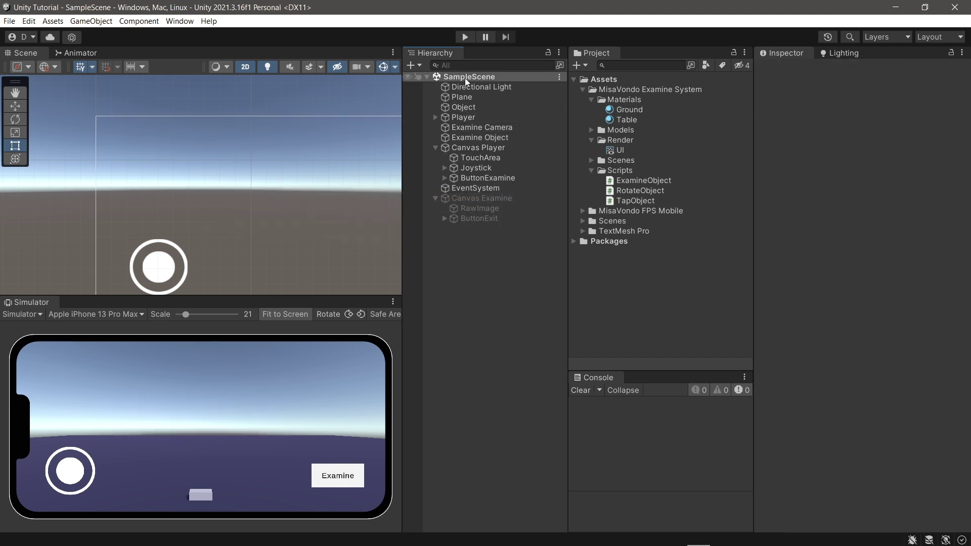
Switch the Scene view out of 2D mode, focus it on Player, and select the SampleScene asset in the Scenes folder.
click(246, 68)
click(472, 120)
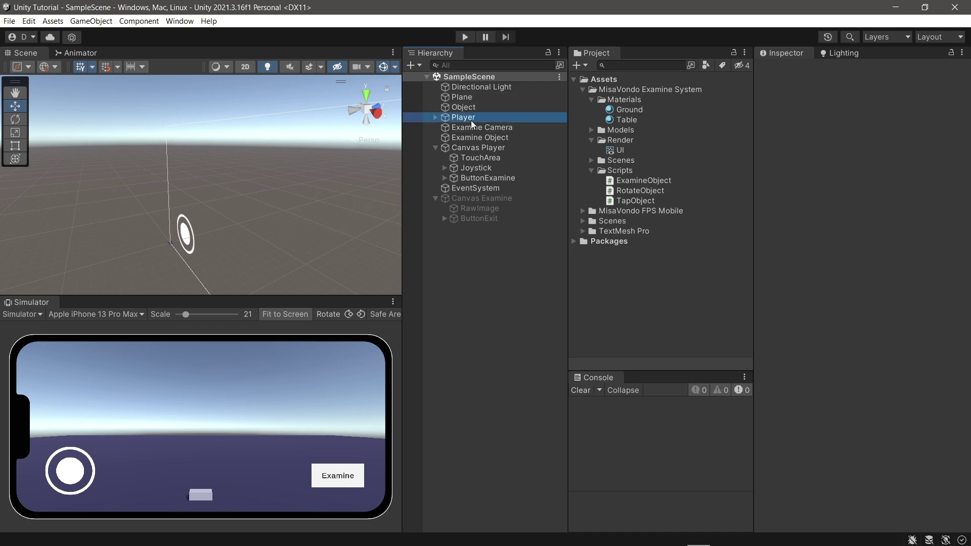
double_click(471, 120)
alt+drag(263, 192, 312, 190)
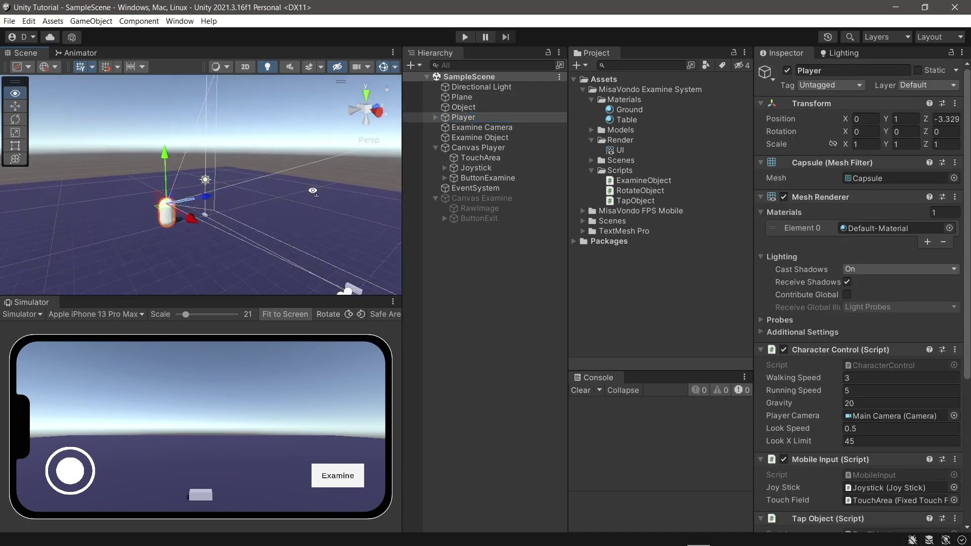
click(456, 250)
click(612, 209)
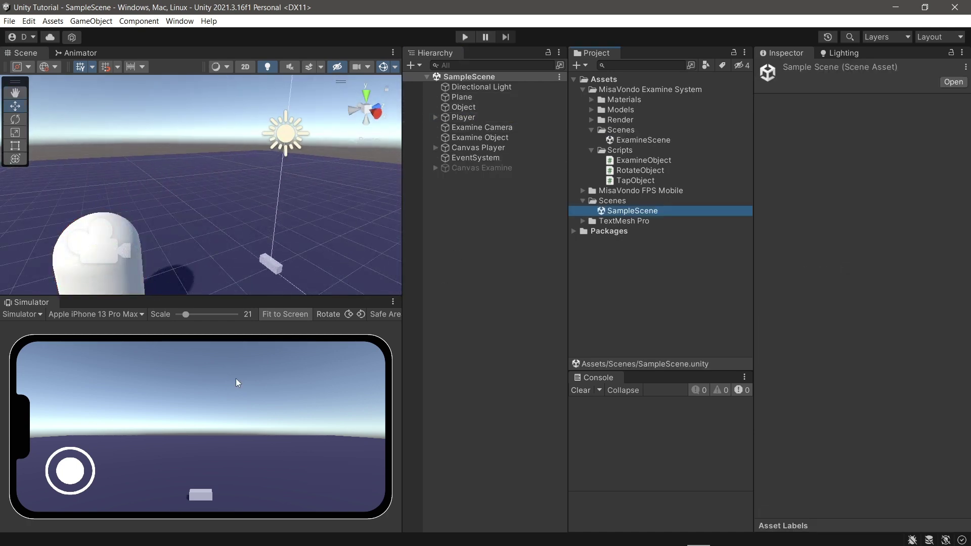
Set Examine Camera's Clear Flags to Solid Color and save the scene.
click(488, 128)
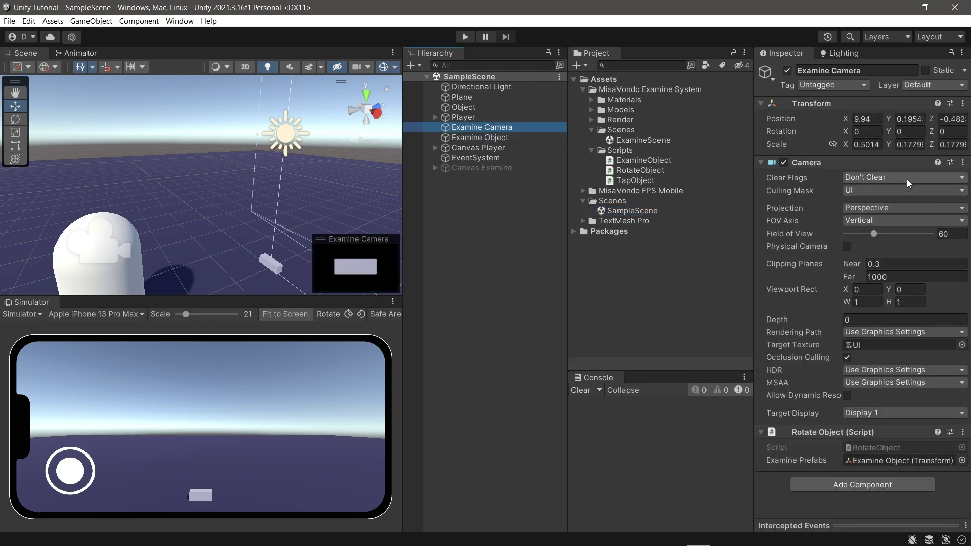
click(905, 177)
click(881, 202)
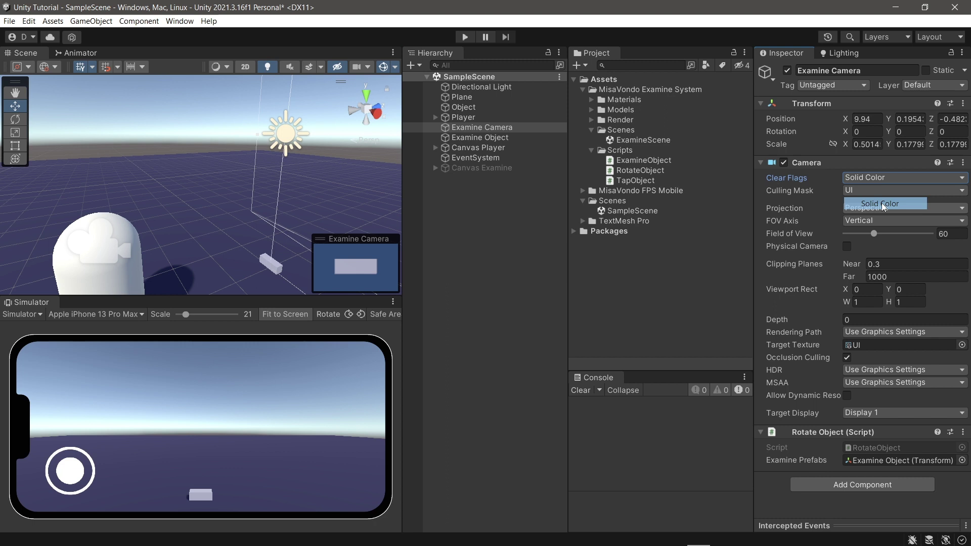
click(518, 239)
key(ctrl+s)
Play the scene, walk the player up to the object, start Examine, and rotate the examined object.
key(ctrl+p)
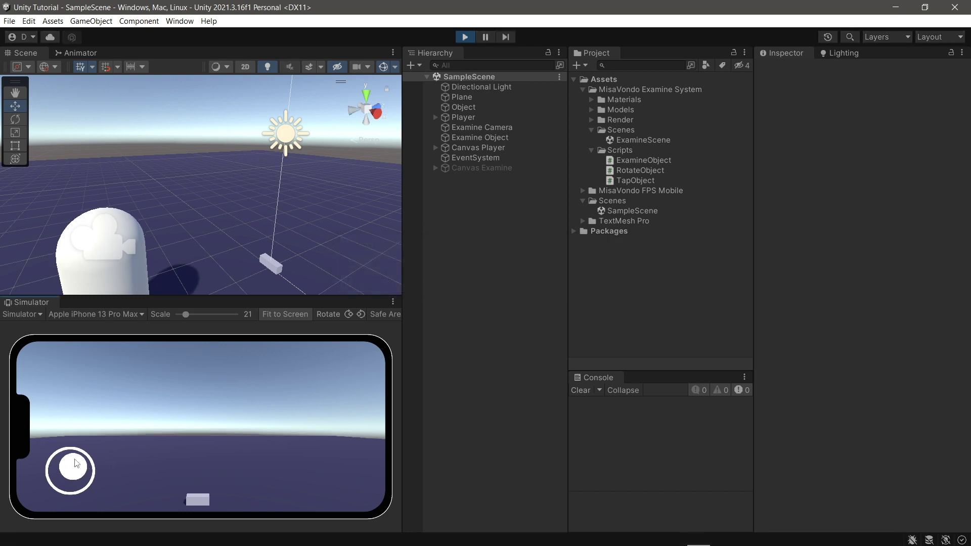
drag(169, 438, 245, 435)
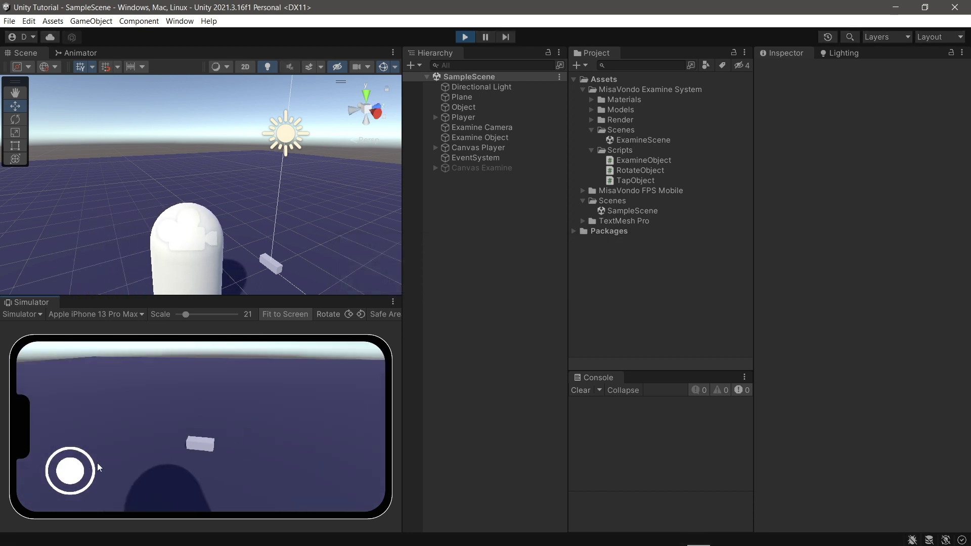
drag(69, 466, 213, 445)
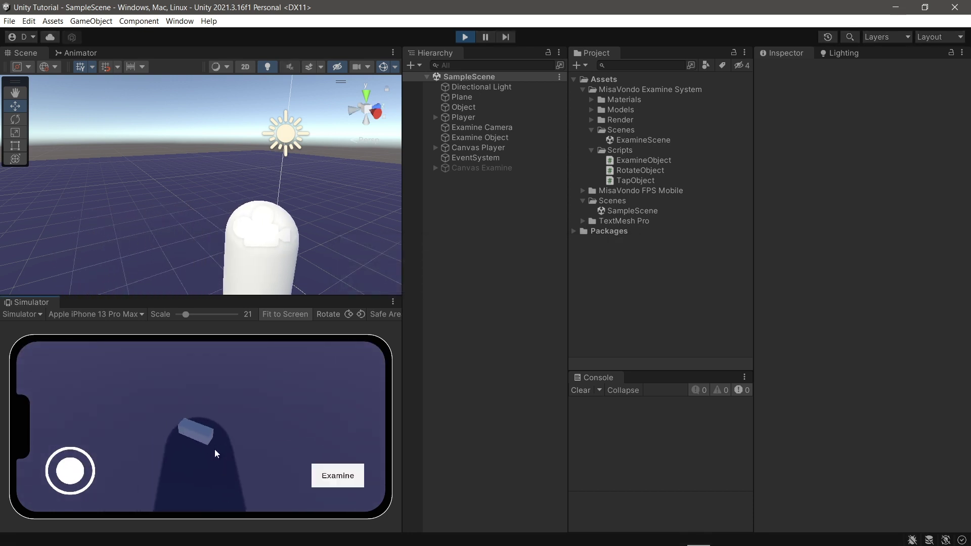
click(363, 480)
drag(266, 438, 86, 382)
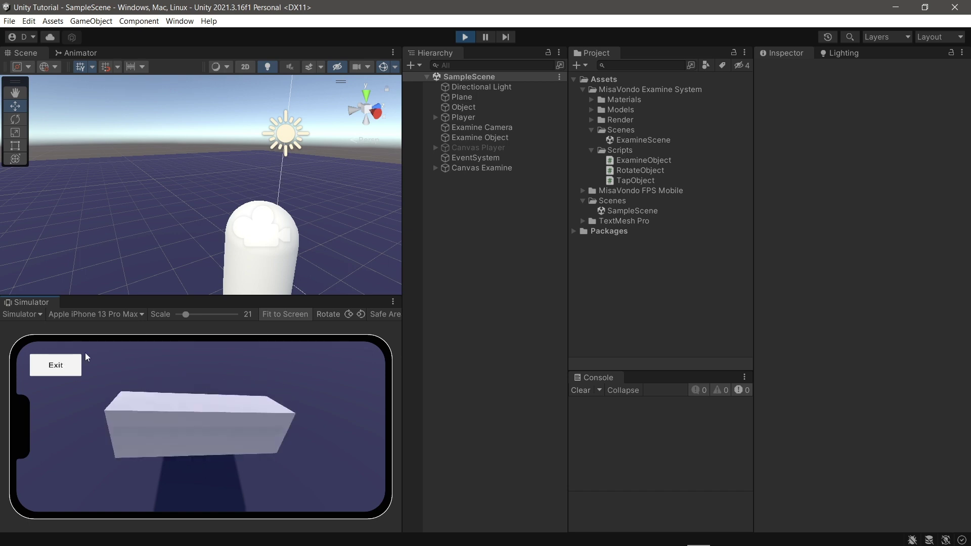